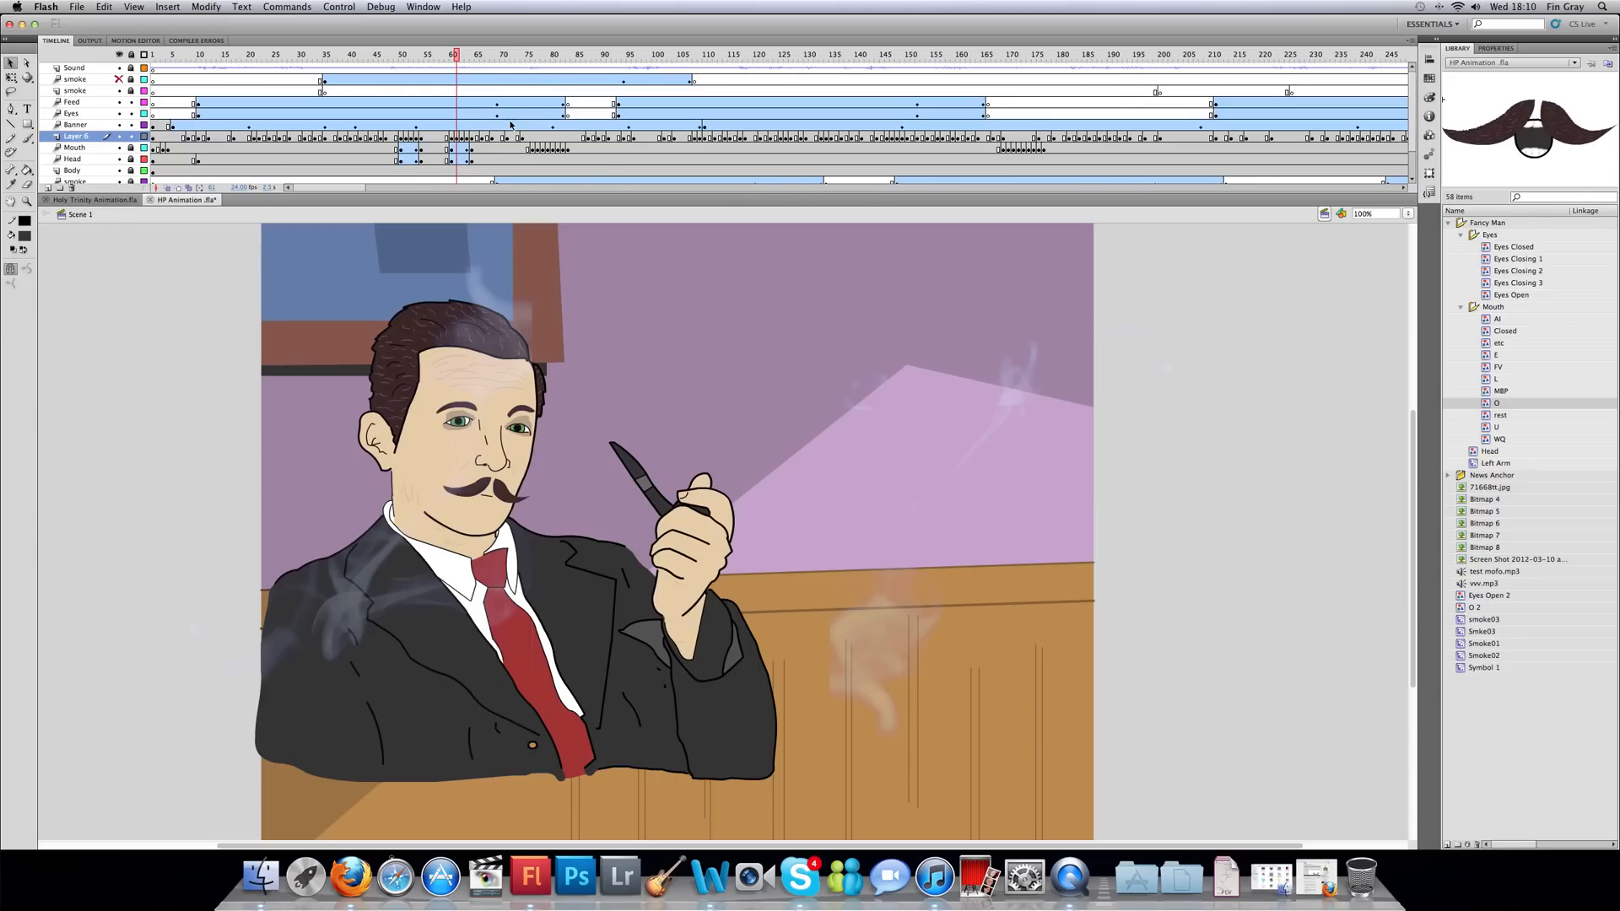
- Preview the vvv.mp3 sound from the library and play the animation from frame 60 with the Sound layer selected
{"action": "left_click", "coordinate": [462, 69]}
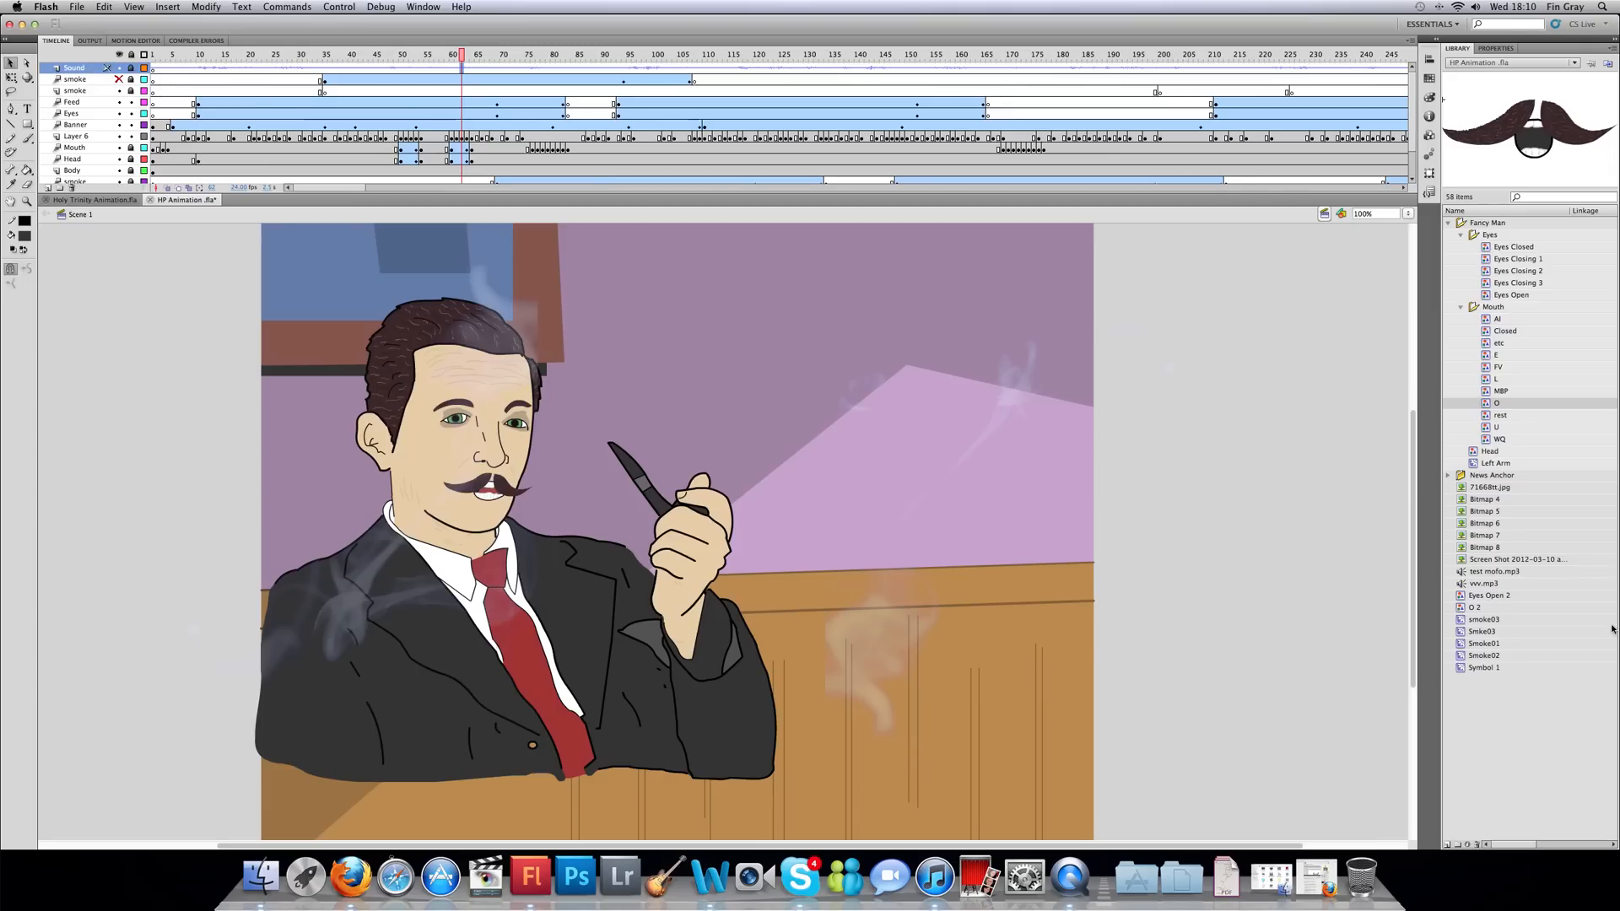
{"action": "left_click", "coordinate": [1479, 584]}
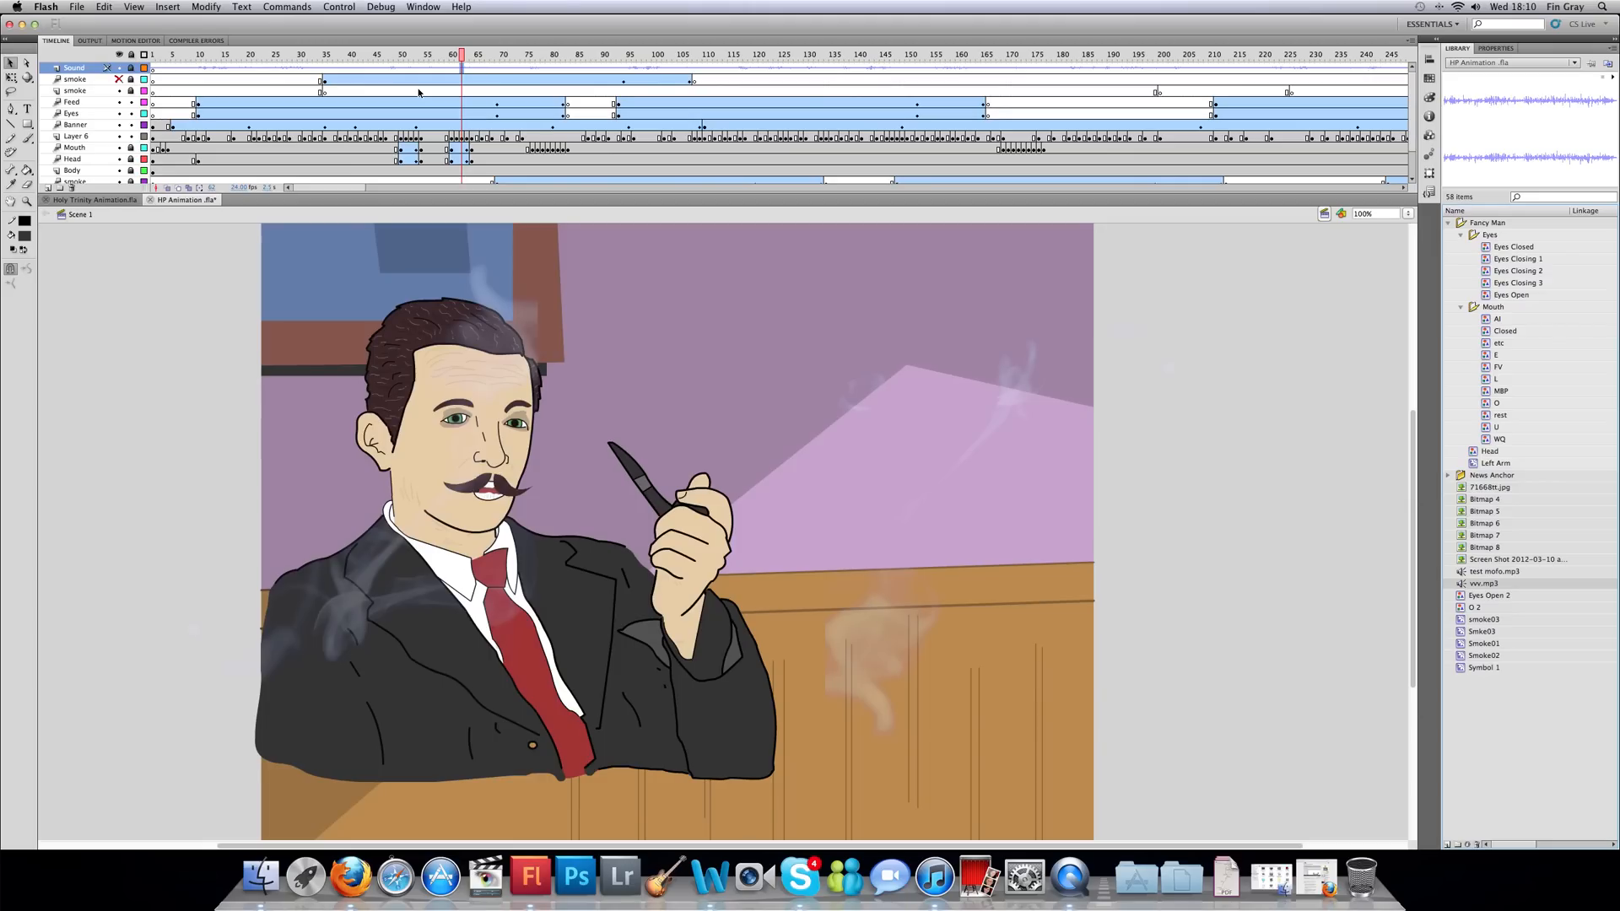
{"action": "left_click", "coordinate": [453, 57]}
{"action": "key", "text": "Return"}
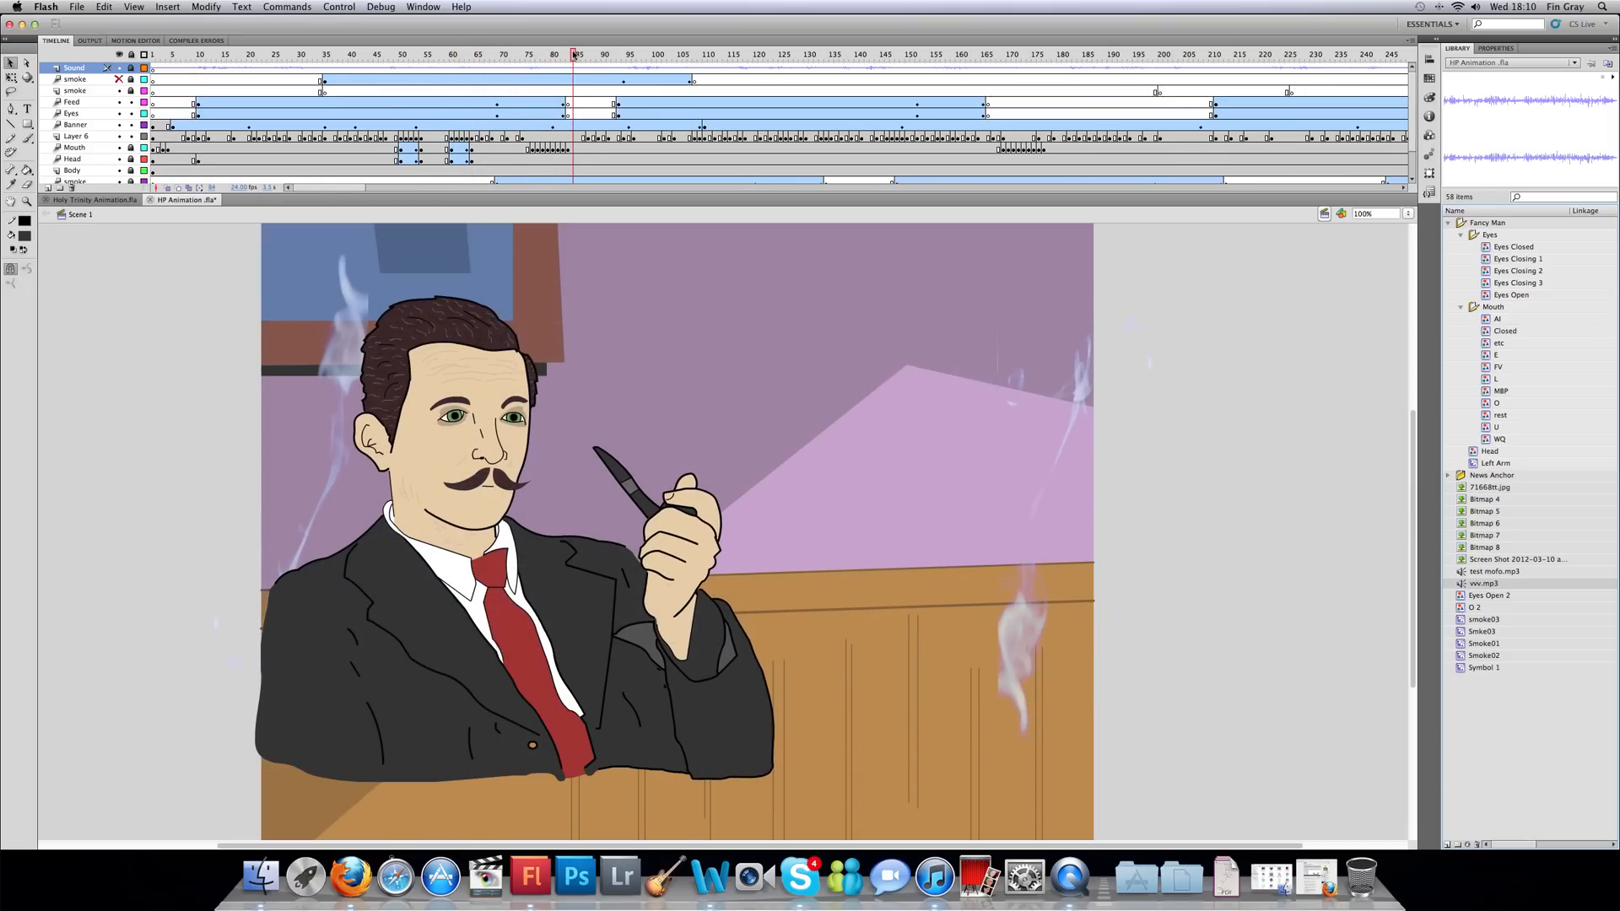
{"action": "left_click", "coordinate": [478, 71]}
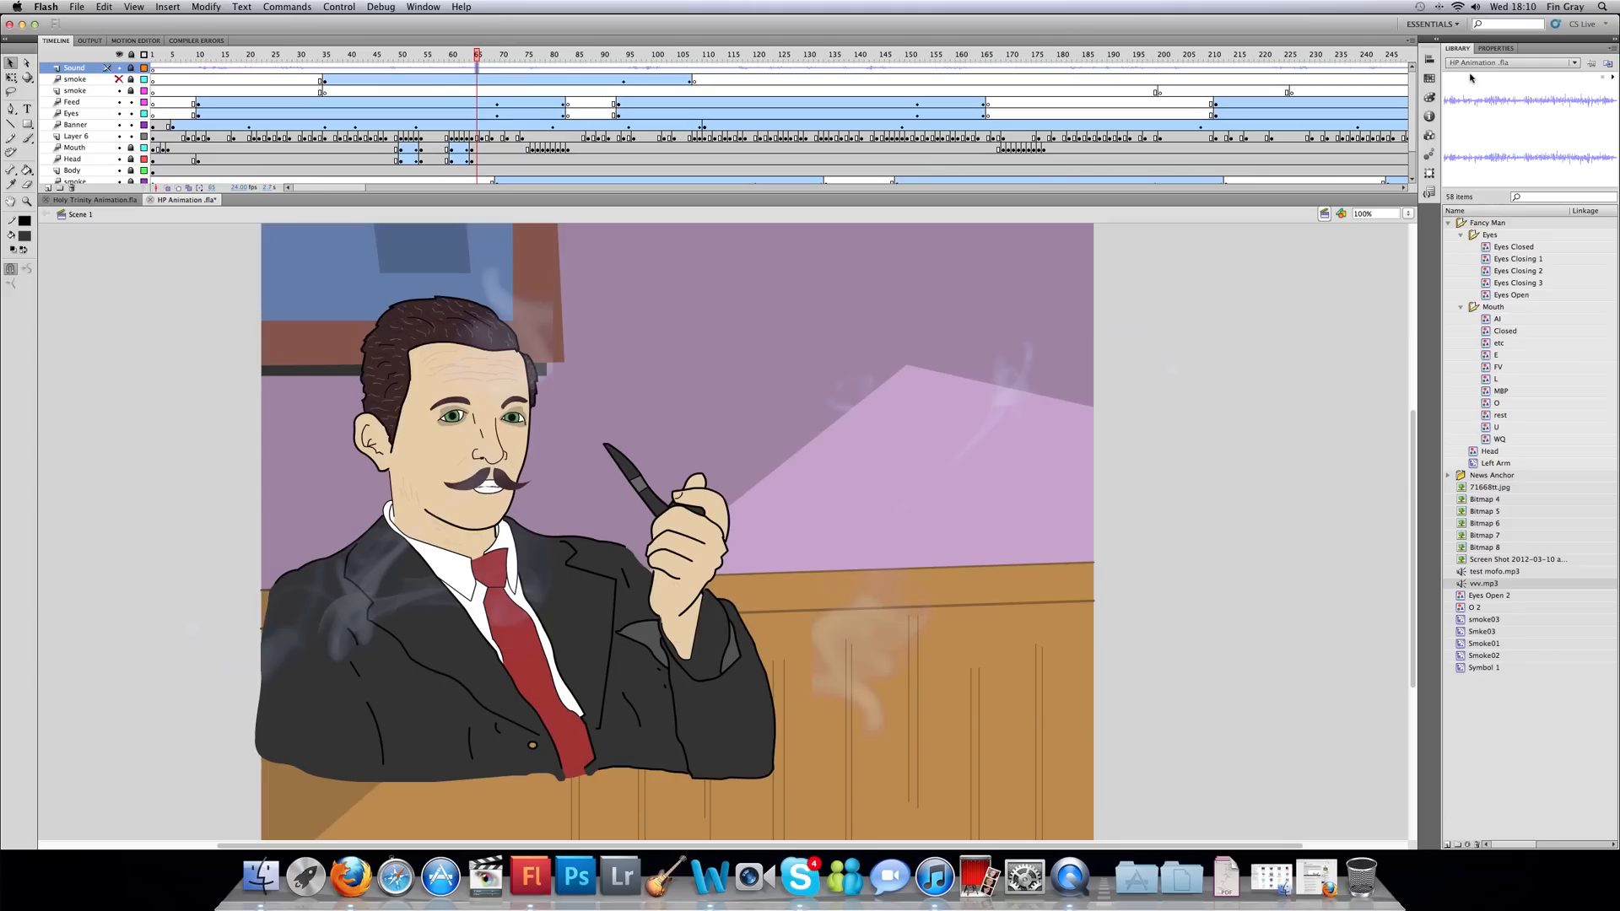
- Inspect the sound's Sync options, keeping Stream, and play the animation from frame 1
{"action": "left_click", "coordinate": [1495, 48]}
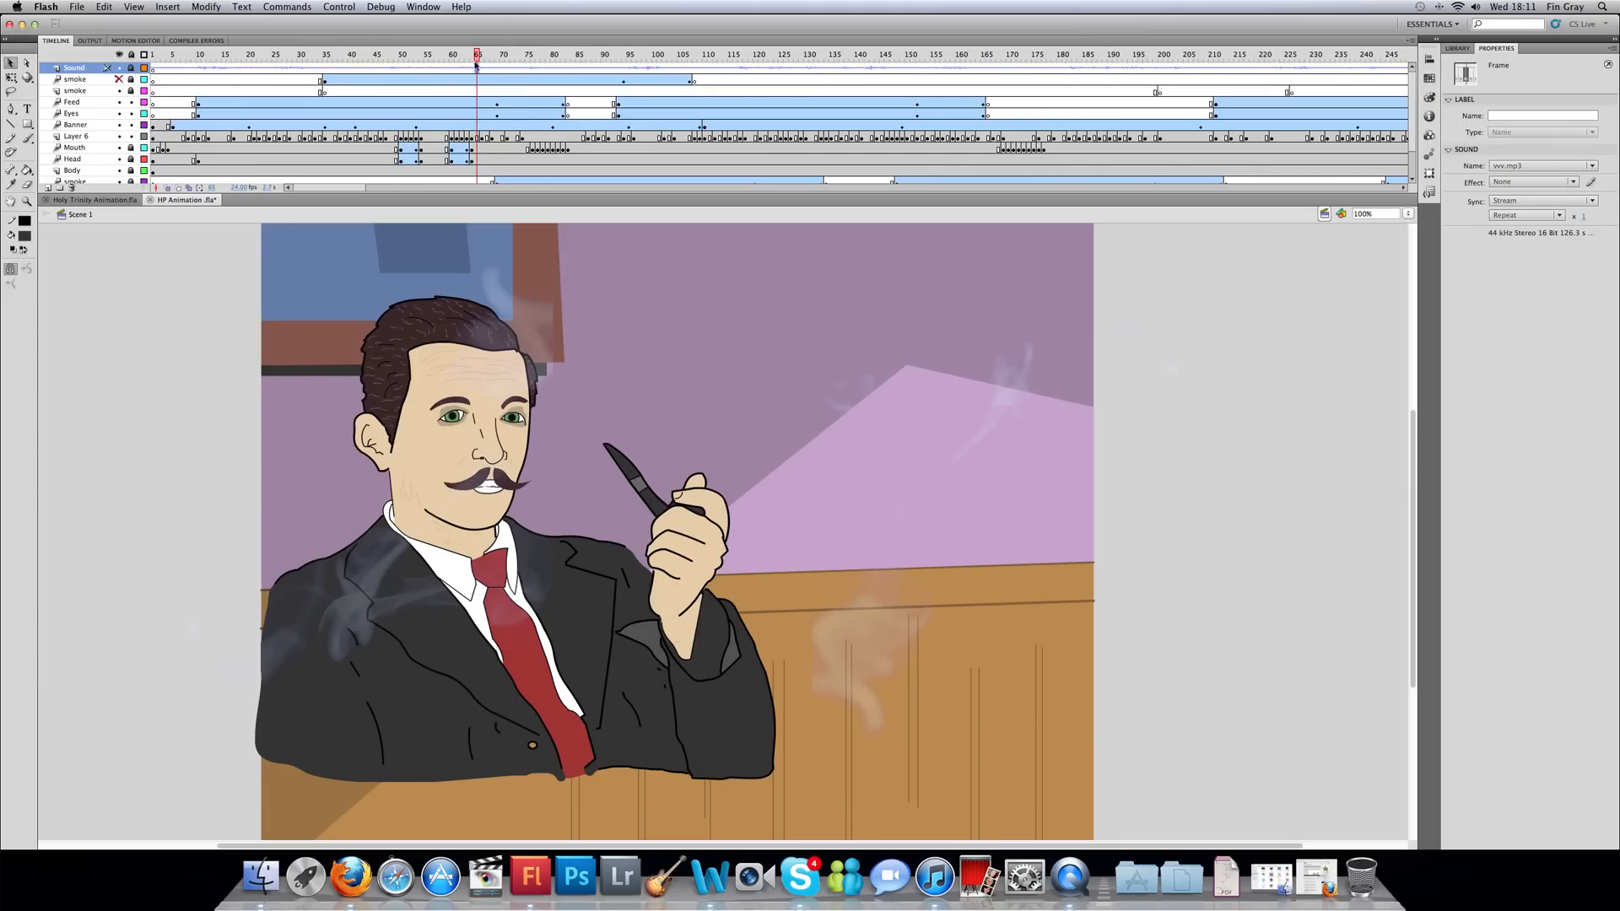
{"action": "left_click", "coordinate": [1523, 201]}
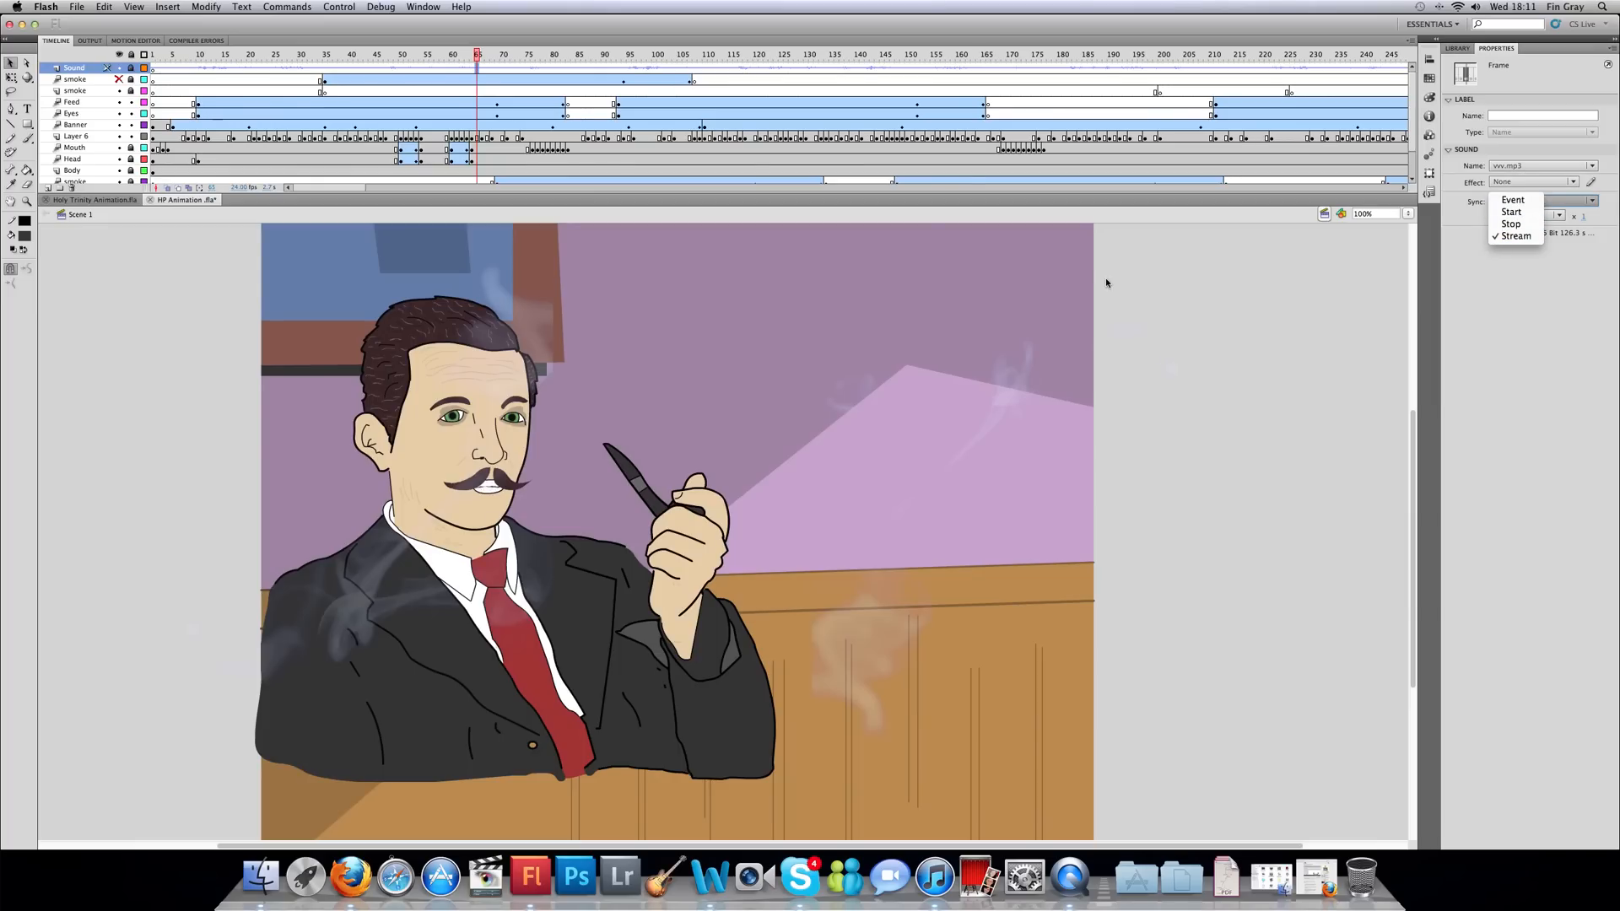
{"action": "left_click", "coordinate": [392, 64]}
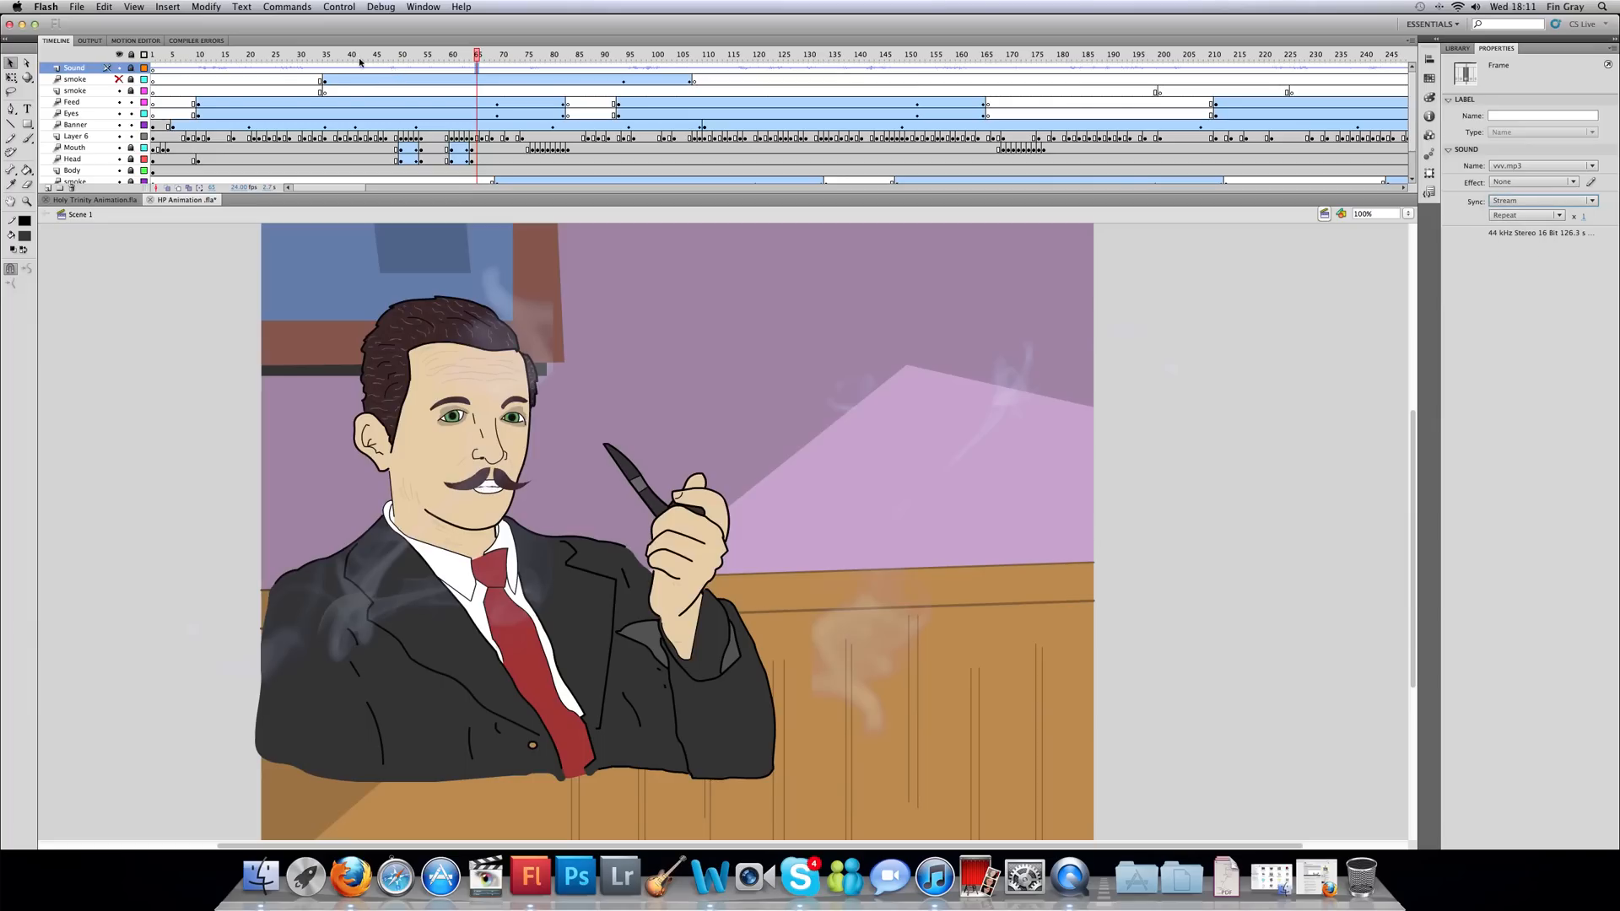
{"action": "left_click_drag", "start_coordinate": [361, 64], "coordinate": [148, 64]}
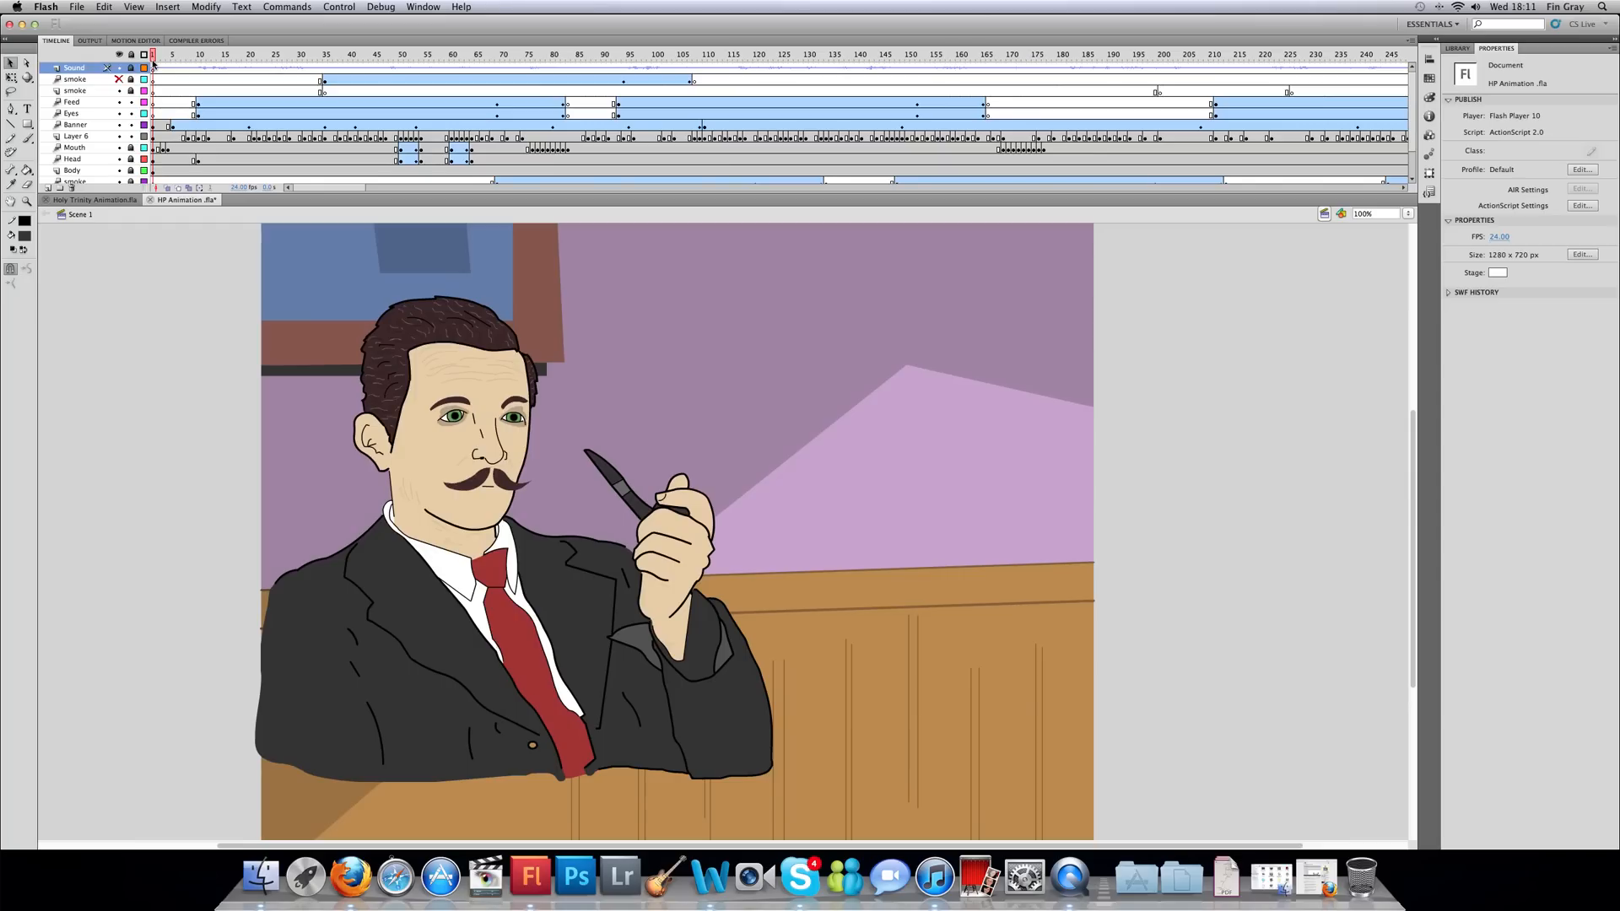
{"action": "key", "text": "Return"}
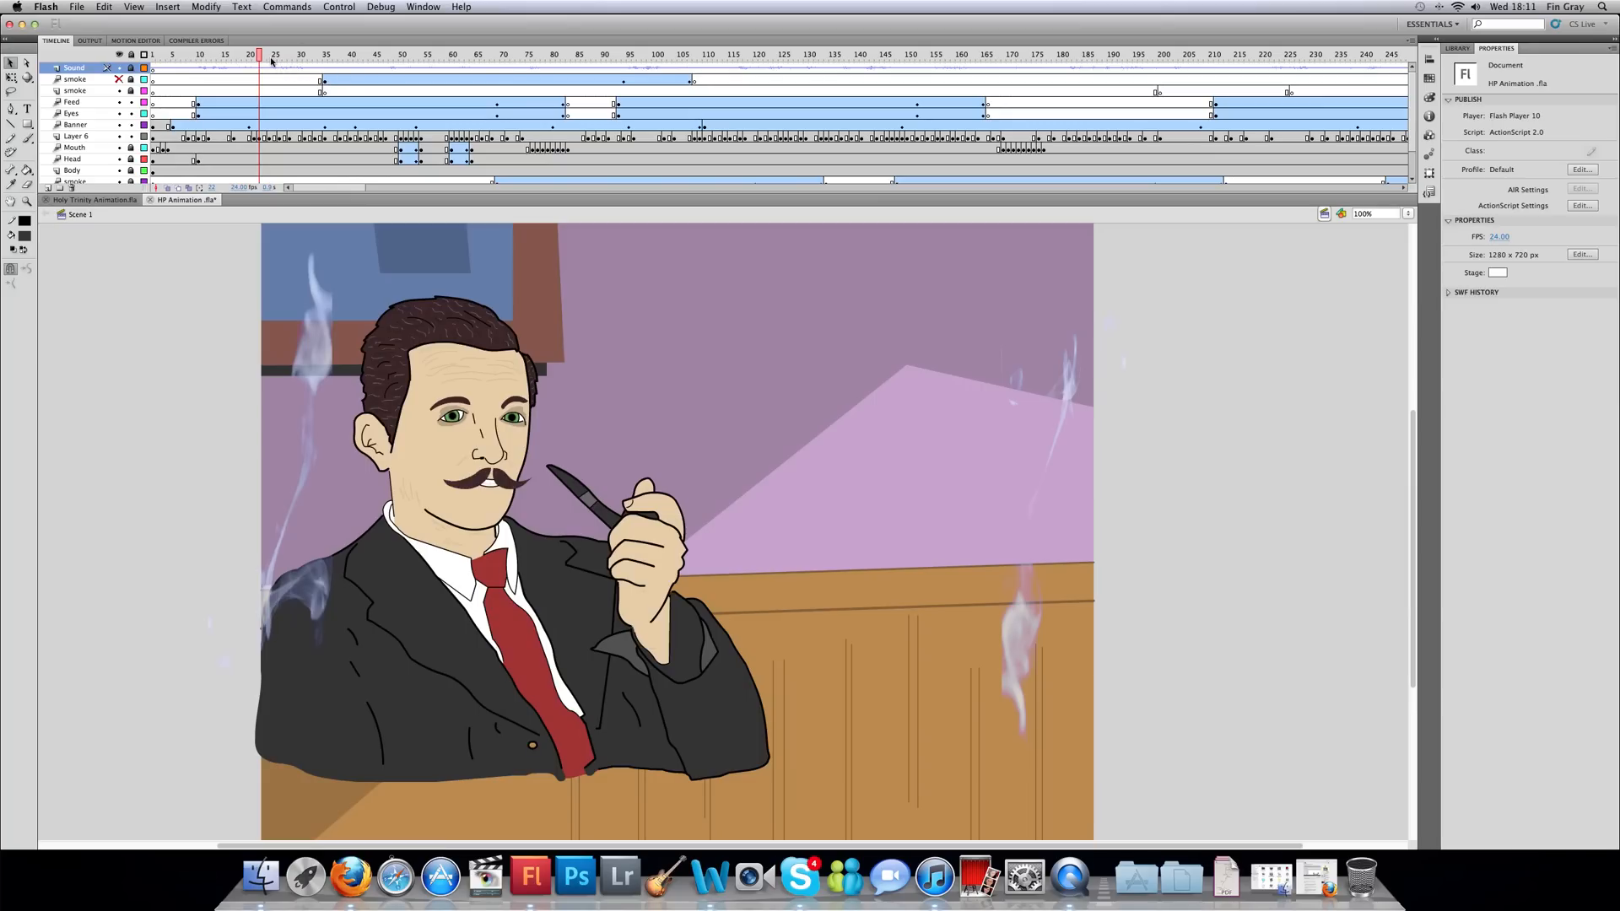
- Select the Layer 6 mouth keyframe near frame 43 and preview the library's Mouth symbols from Closed through rest, returning to O
{"action": "left_click", "coordinate": [368, 136]}
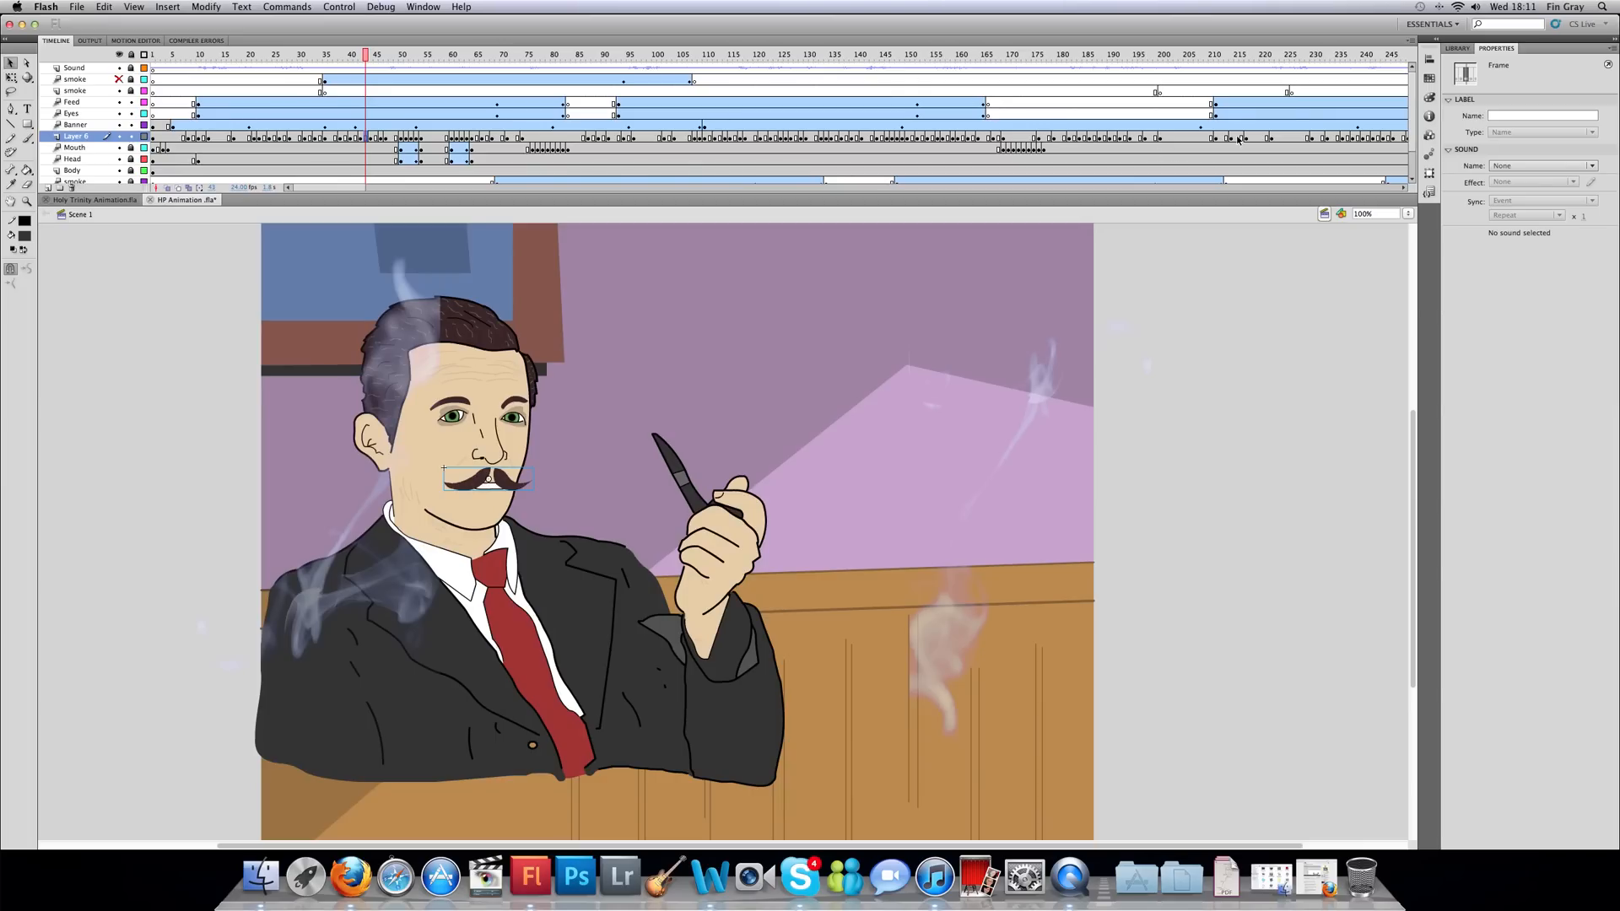
{"action": "left_click", "coordinate": [1461, 48]}
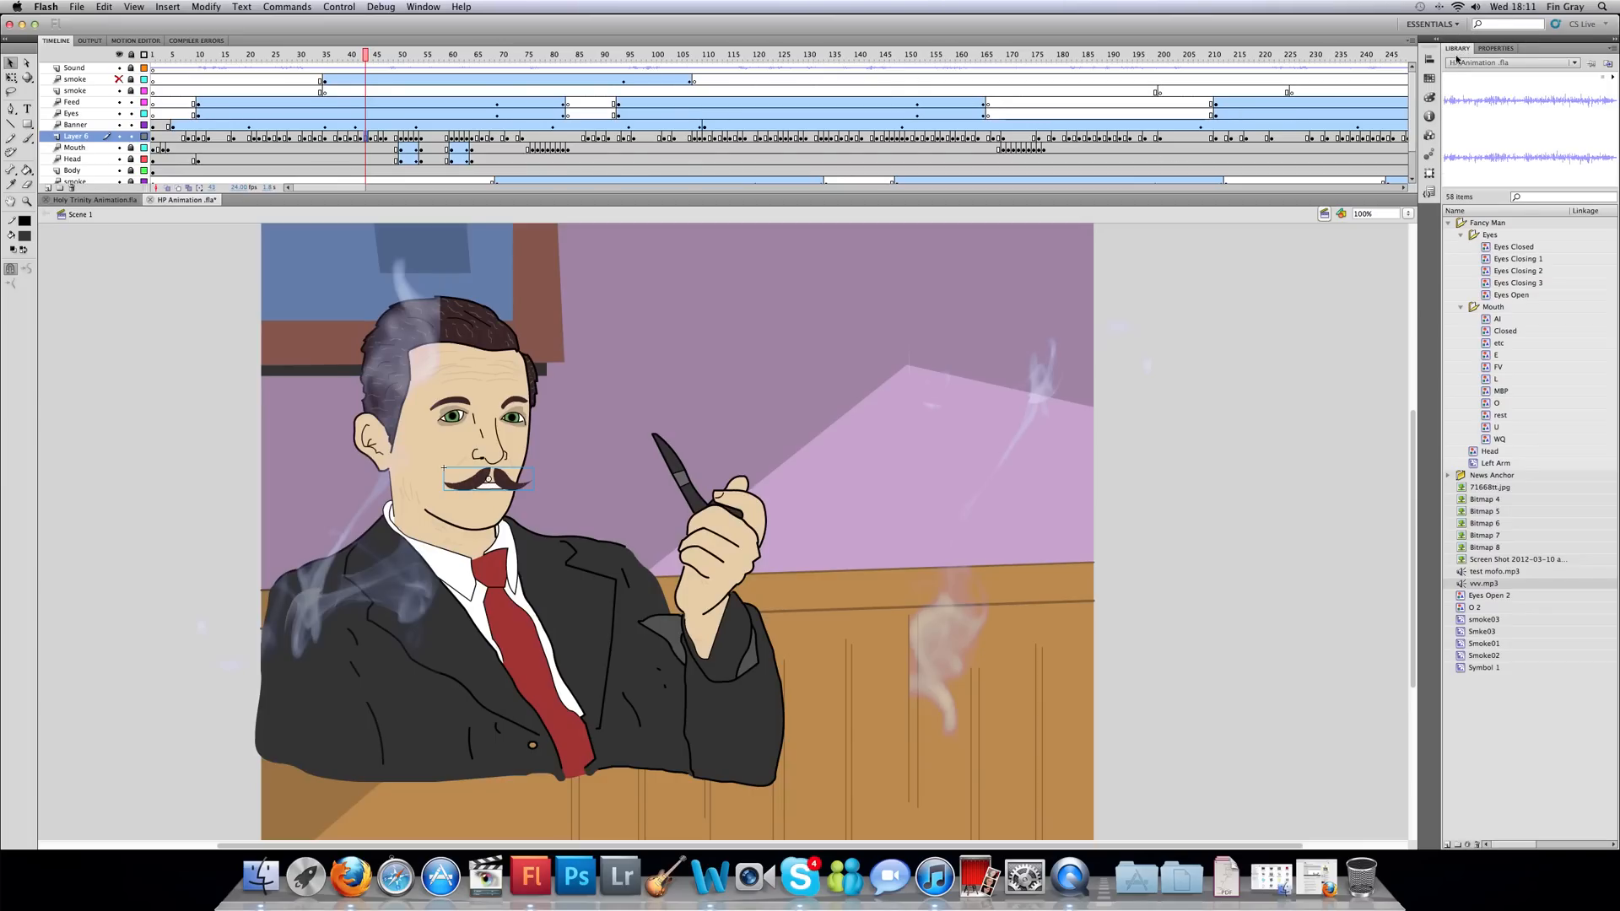
{"action": "left_click", "coordinate": [1510, 331]}
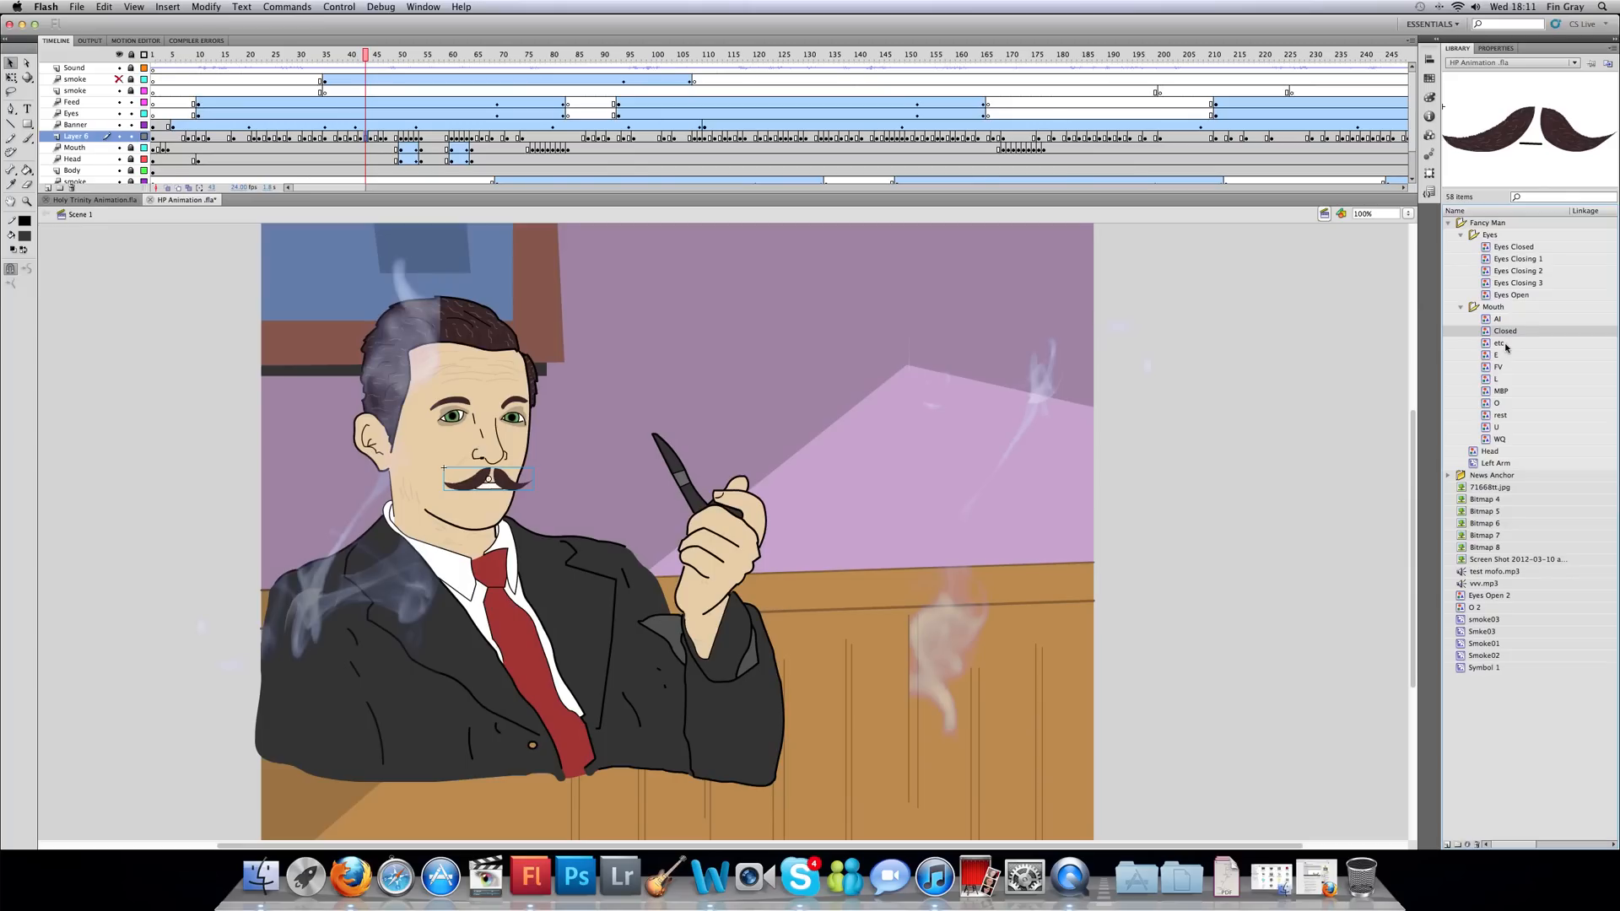
{"action": "left_click", "coordinate": [1507, 345]}
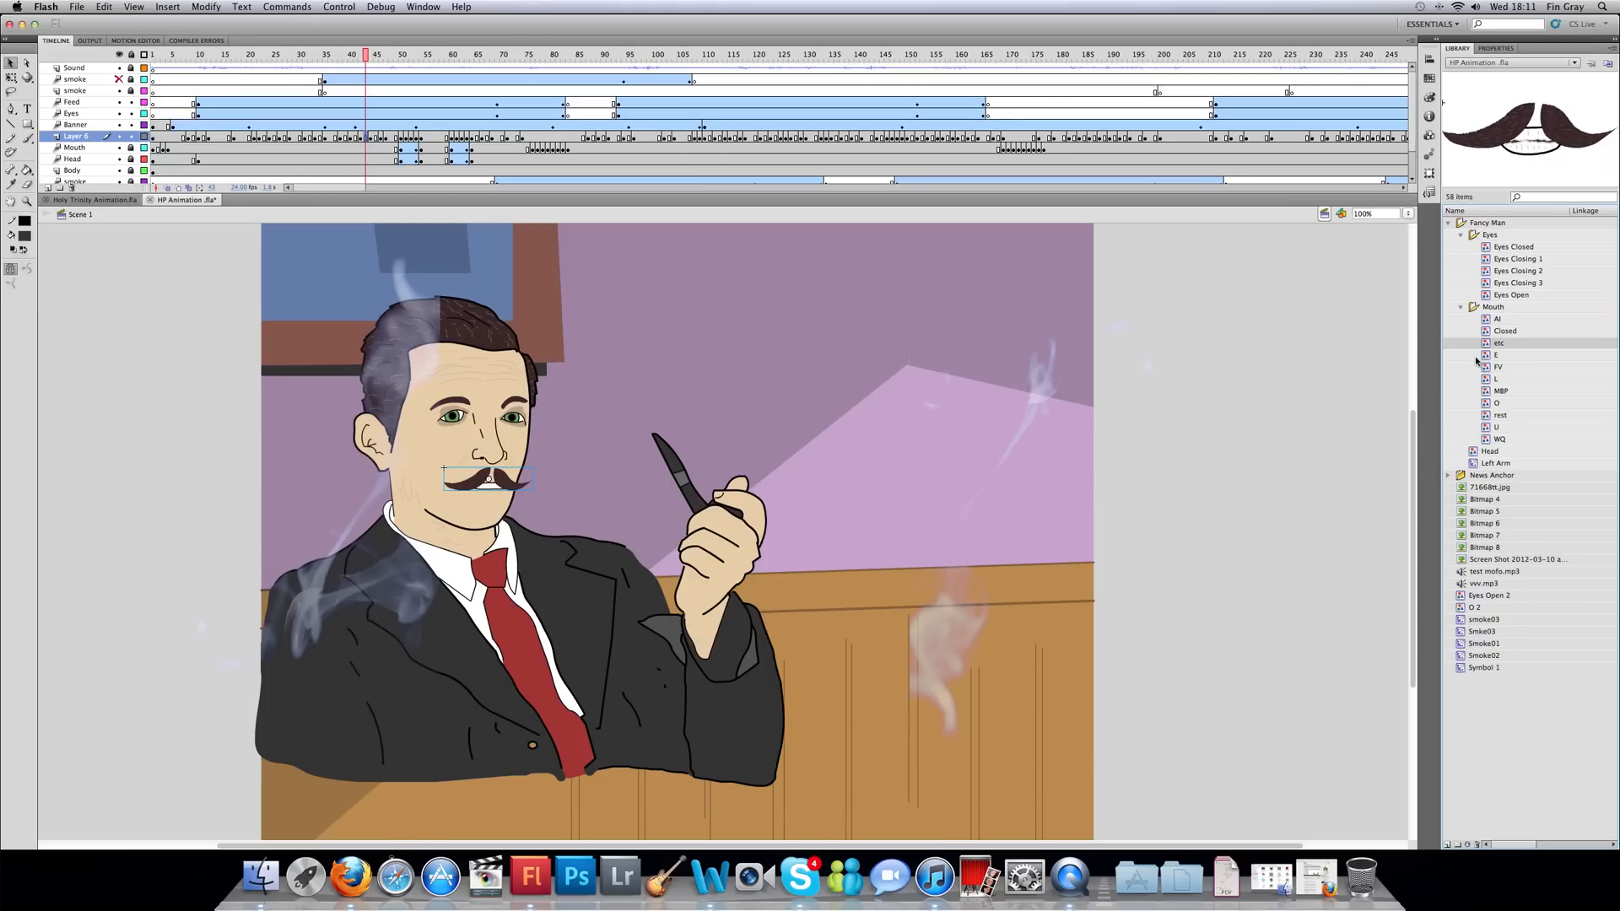
{"action": "left_click", "coordinate": [1488, 355]}
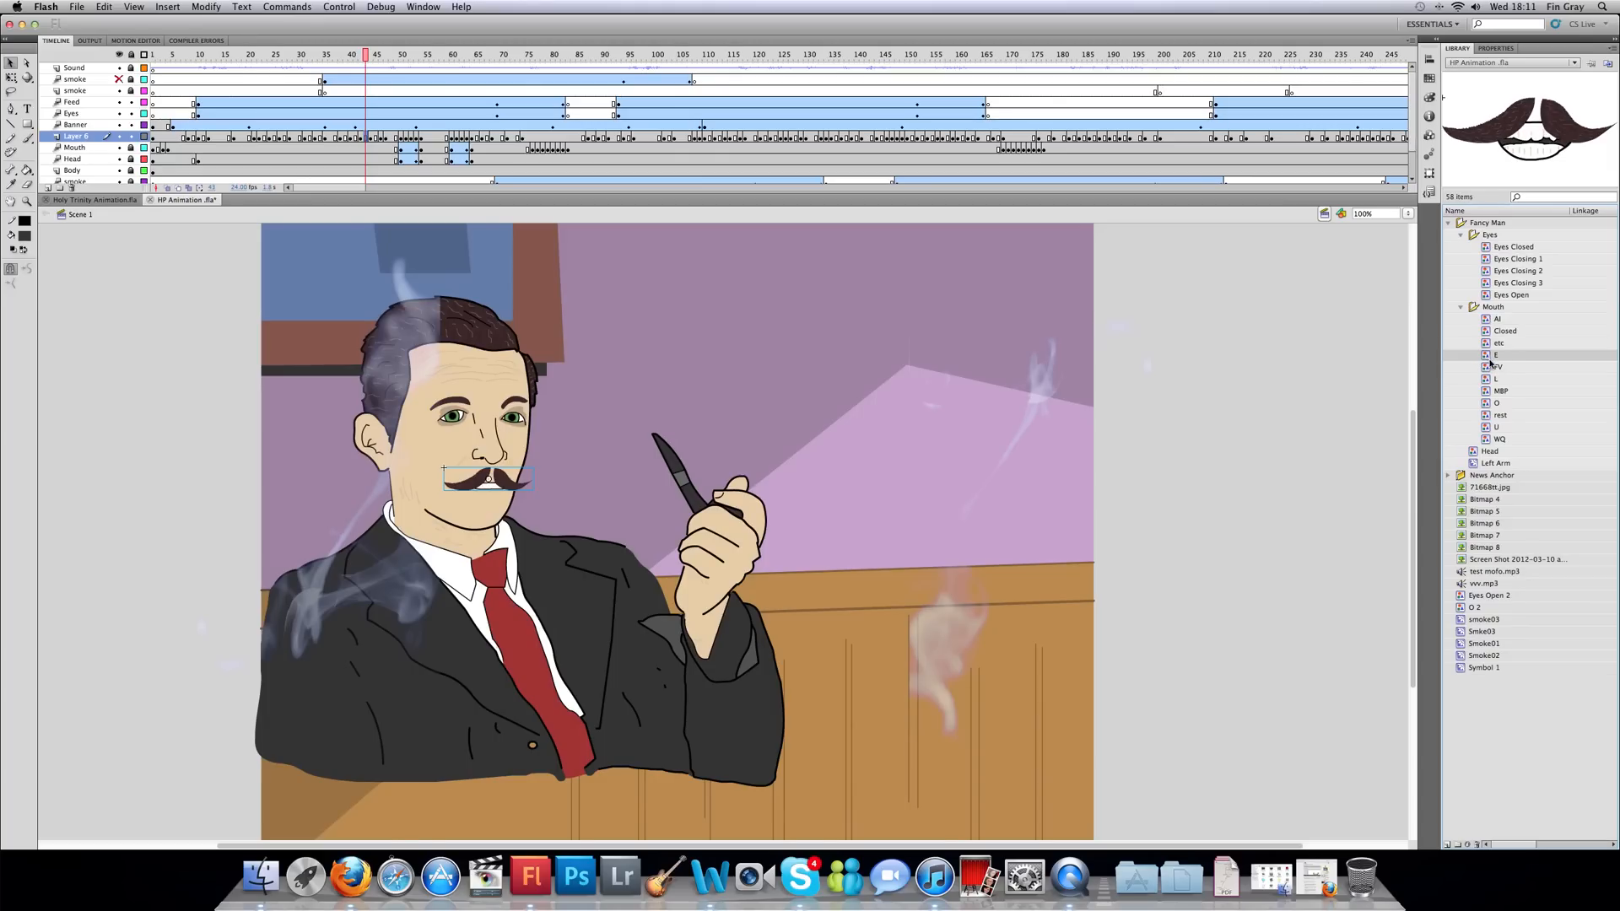
{"action": "left_click", "coordinate": [1492, 367]}
{"action": "left_click", "coordinate": [1496, 380]}
{"action": "left_click", "coordinate": [1494, 391]}
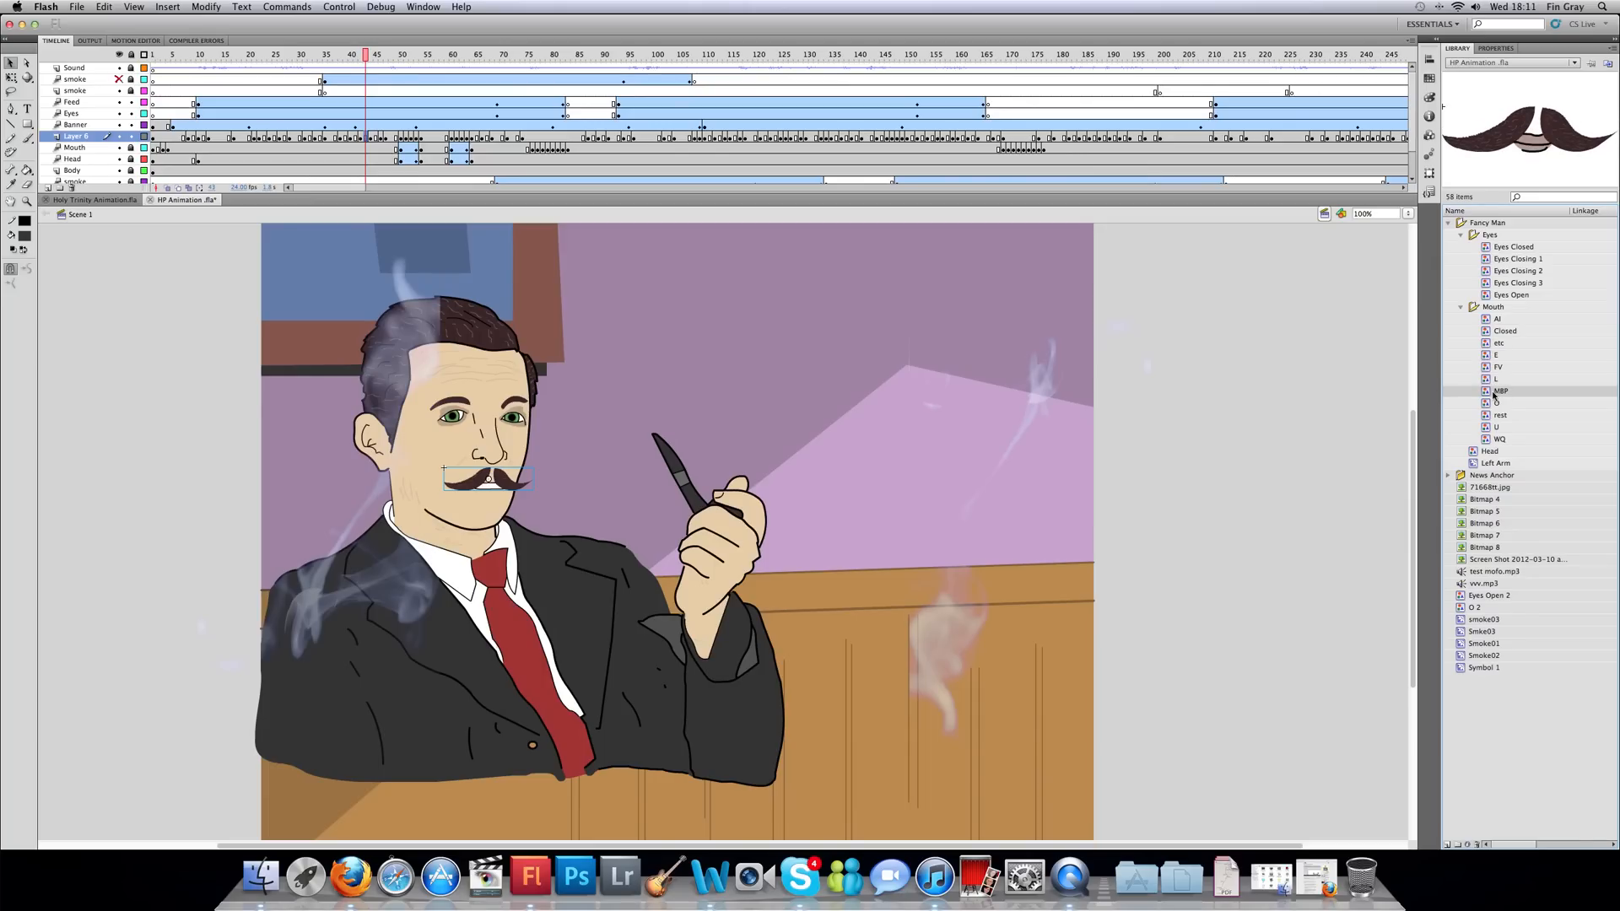
{"action": "left_click", "coordinate": [1492, 404]}
{"action": "left_click", "coordinate": [1495, 415]}
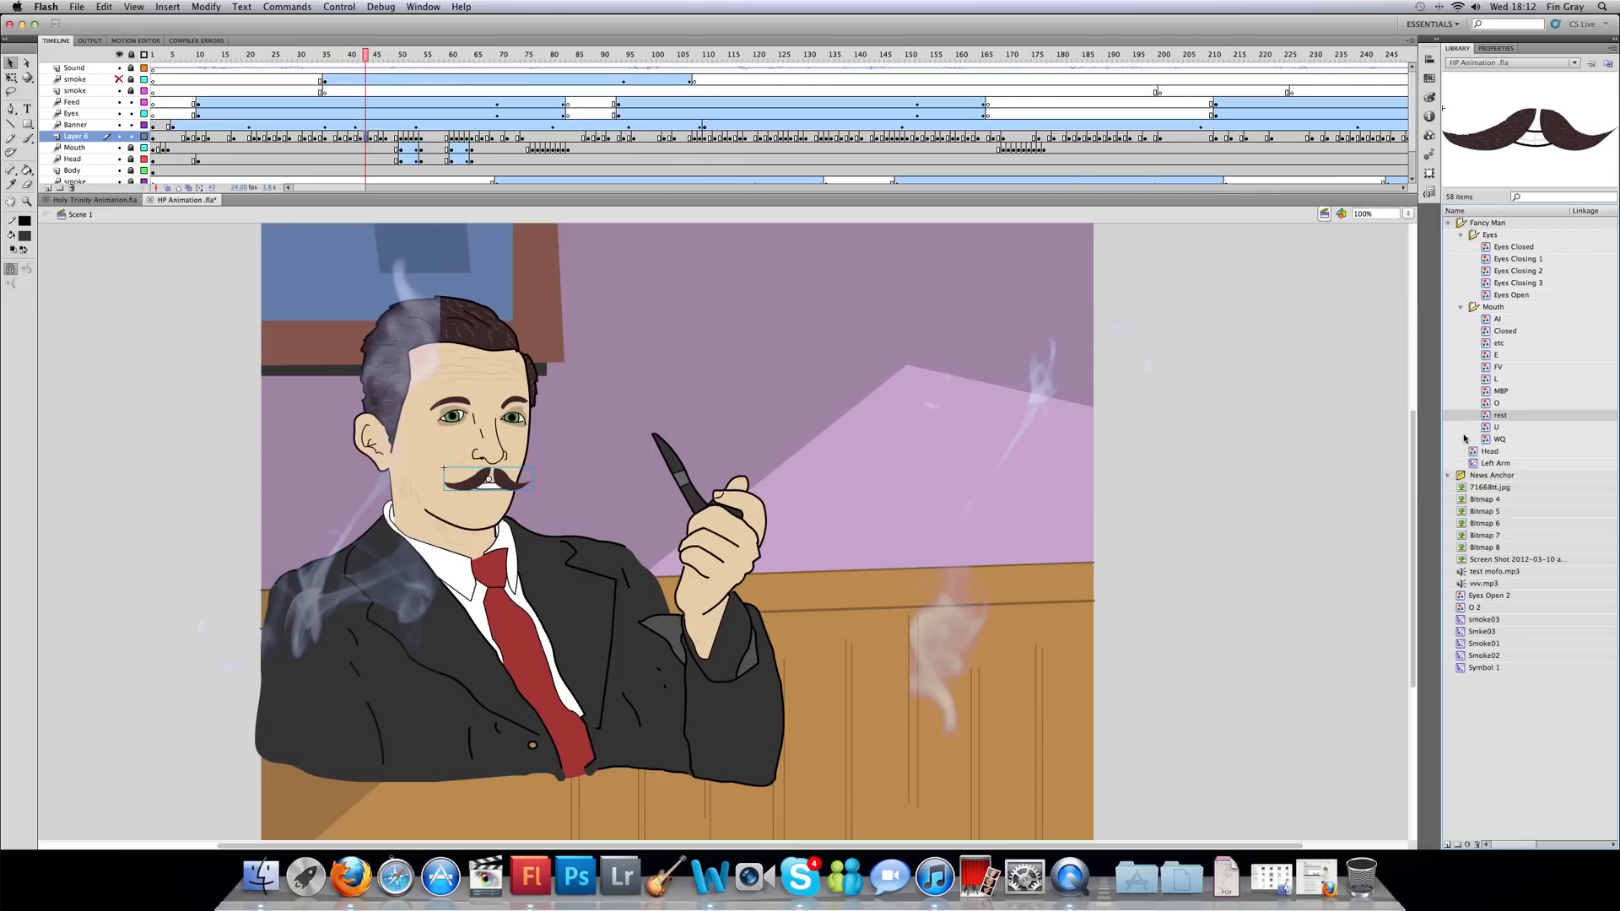
{"action": "left_click", "coordinate": [1495, 406]}
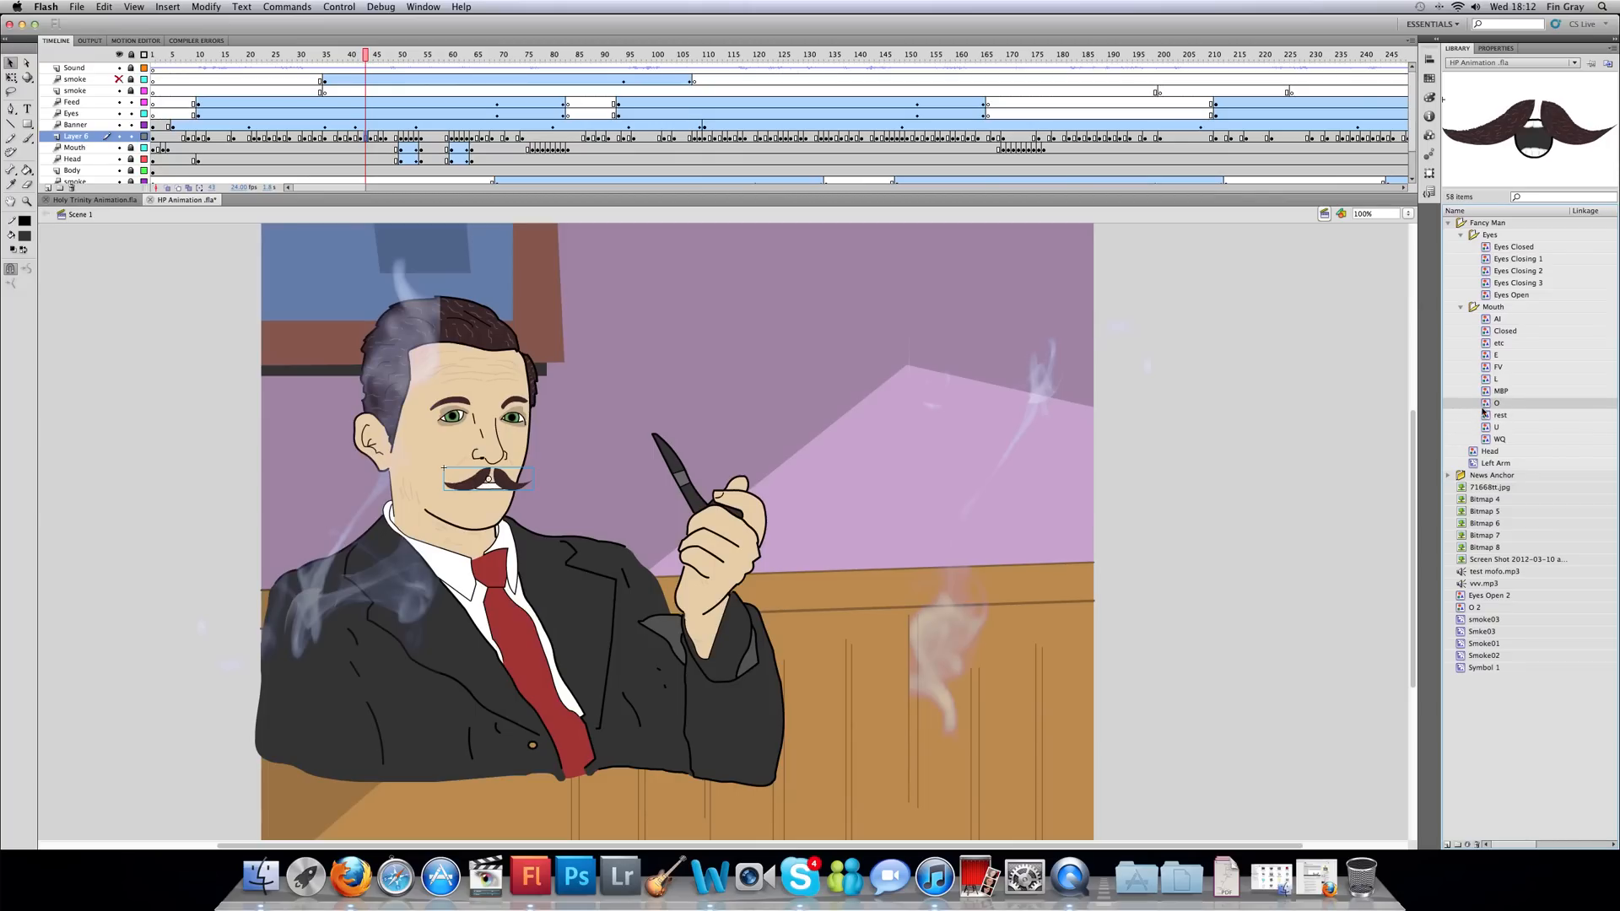
- Compare the character's head pose and mouth shape on the frames between 60 and 63
{"action": "left_click", "coordinate": [451, 56]}
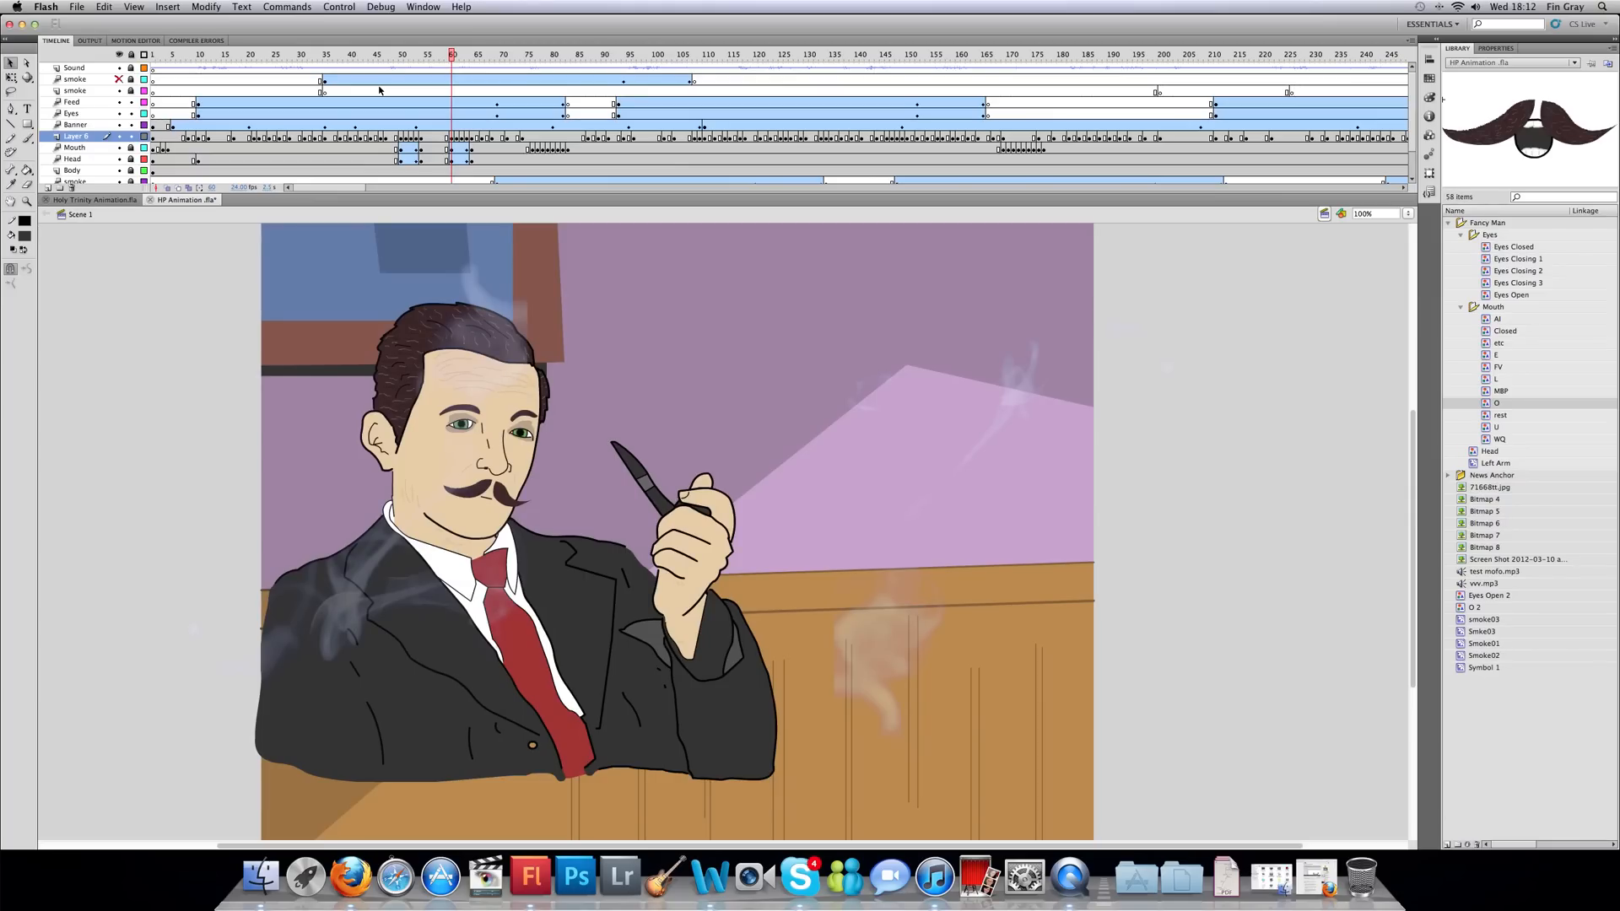
{"action": "left_click", "coordinate": [460, 54]}
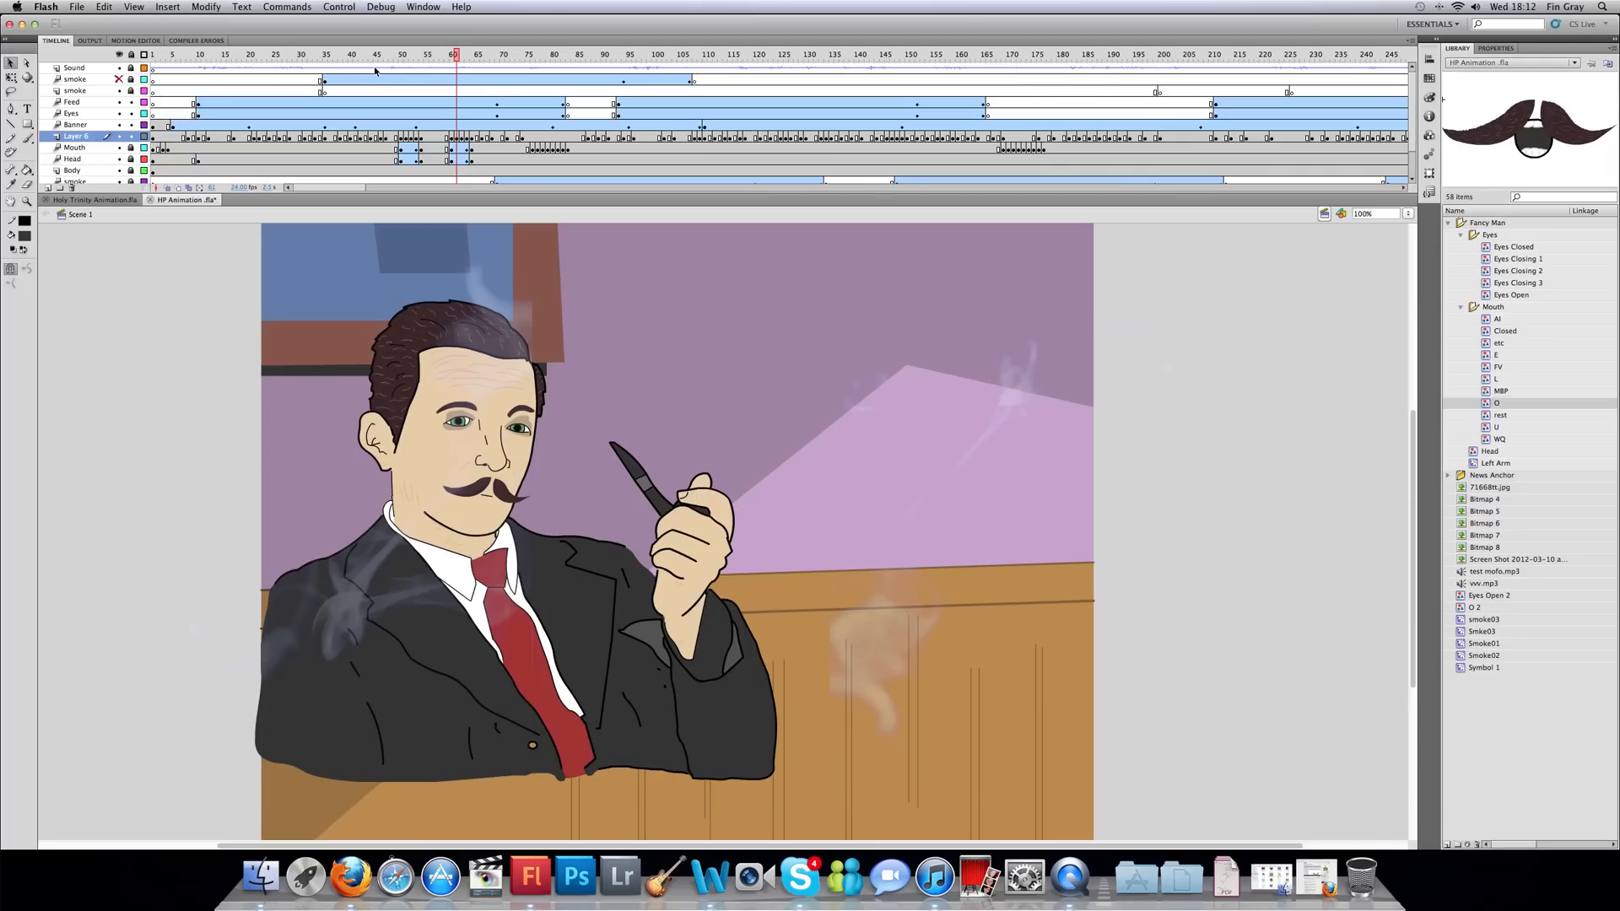
{"action": "left_click", "coordinate": [469, 137]}
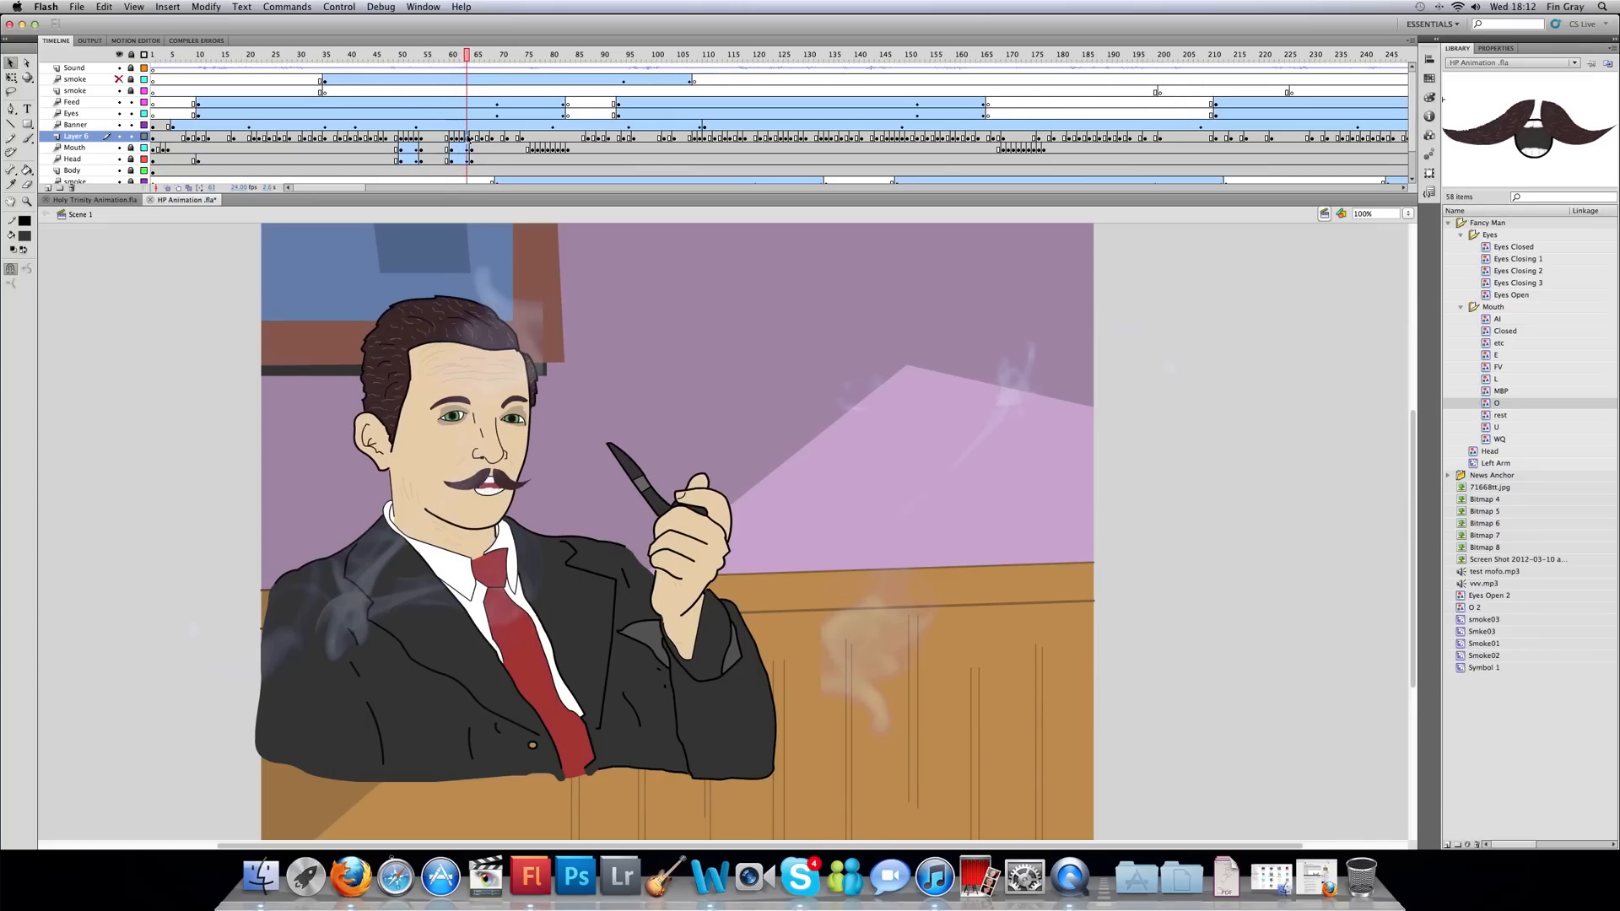
{"action": "left_click", "coordinate": [447, 58]}
{"action": "left_click", "coordinate": [453, 58]}
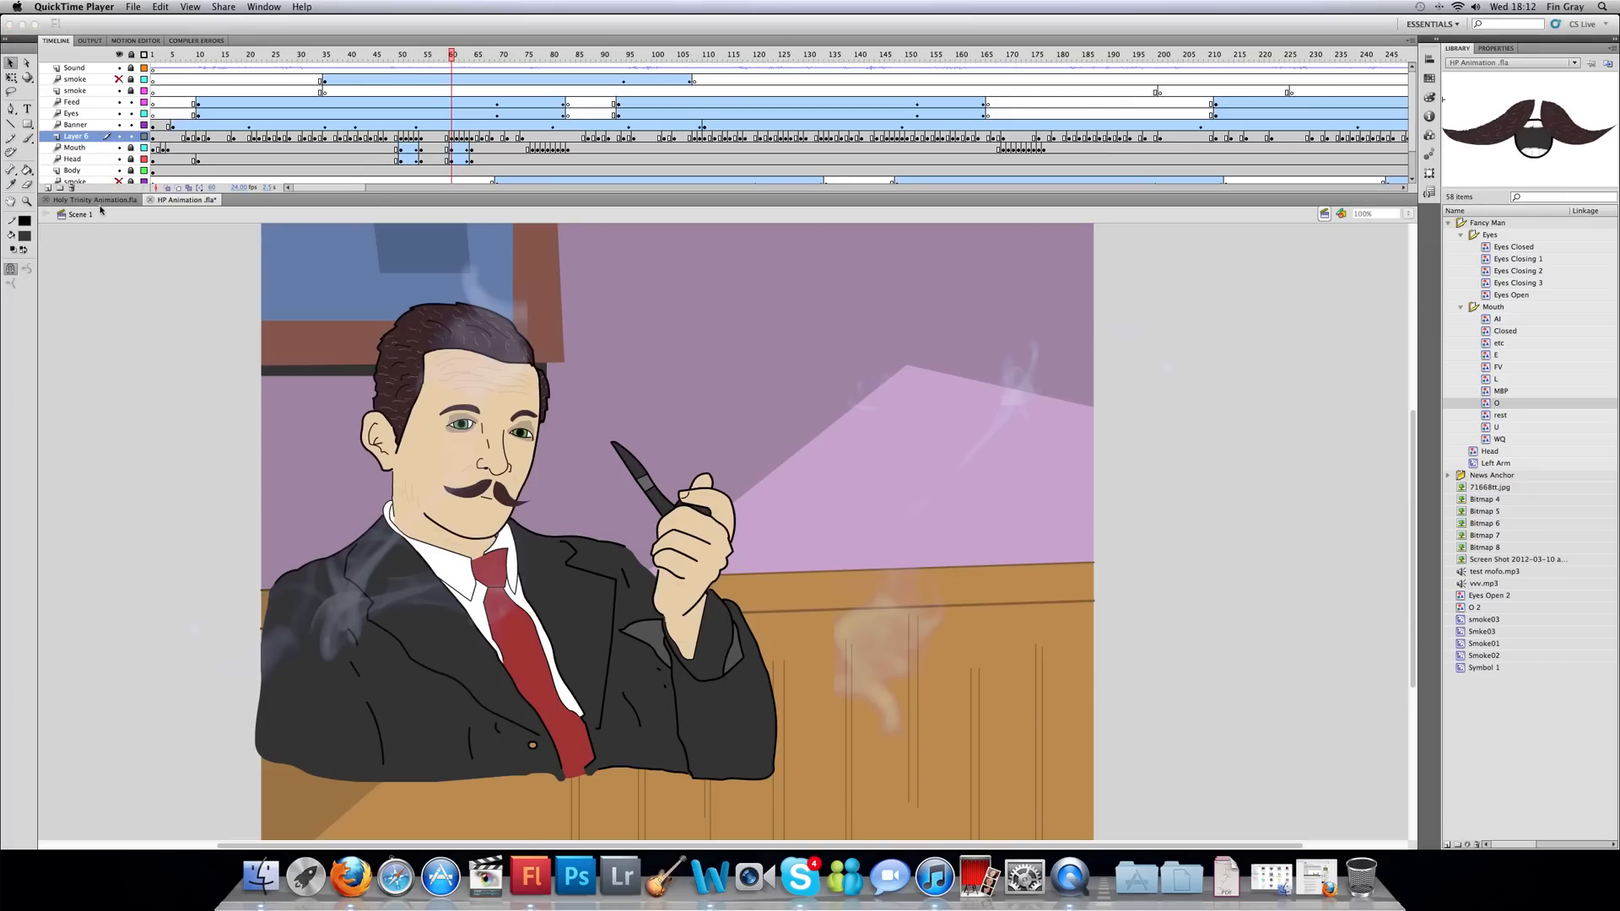
- Hide the smoke, Background, Feed and Eyes layers while leaving the Body layer shown
{"action": "left_click", "coordinate": [119, 172]}
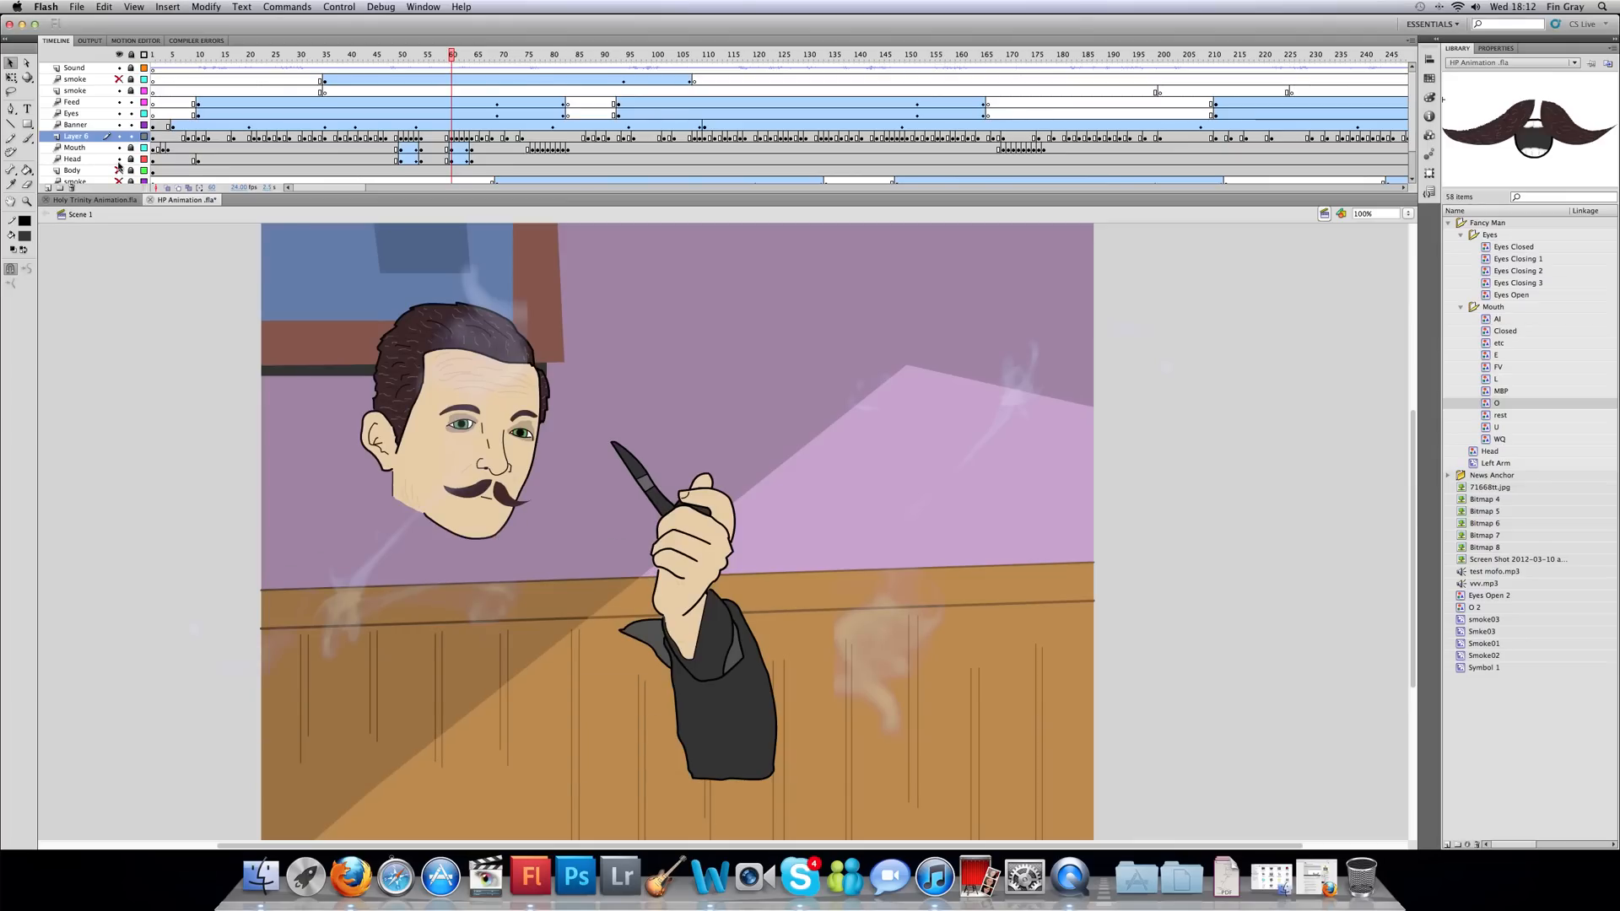
{"action": "left_click", "coordinate": [119, 172]}
{"action": "scroll", "coordinate": [119, 176], "scroll_direction": "down", "scroll_amount": 3}
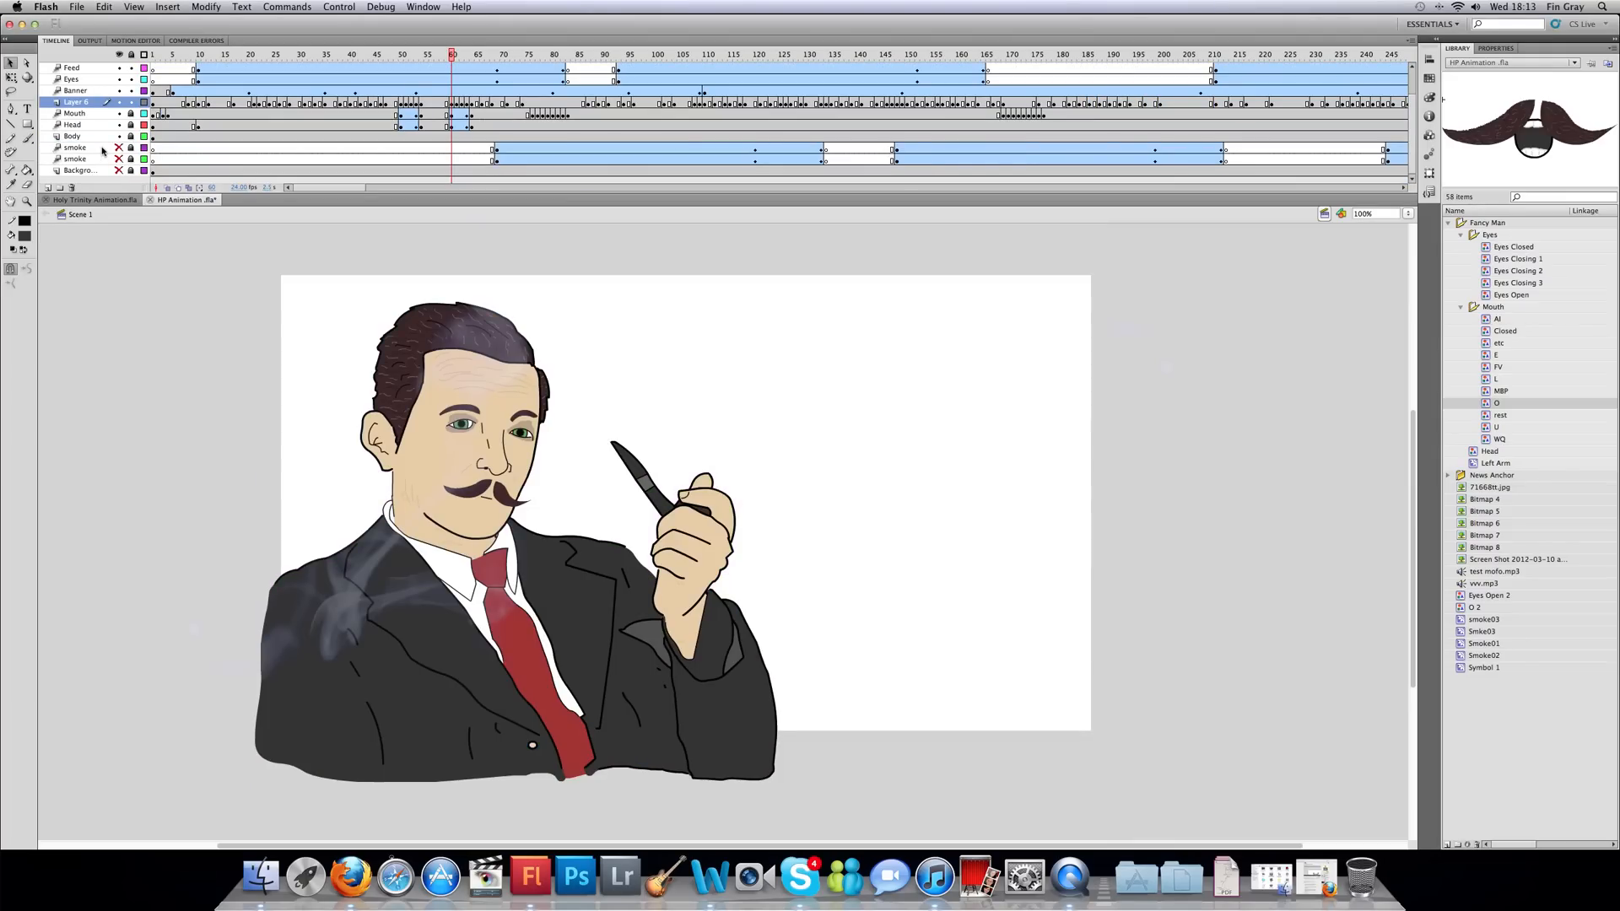
{"action": "scroll", "coordinate": [102, 150], "scroll_direction": "up", "scroll_amount": 3}
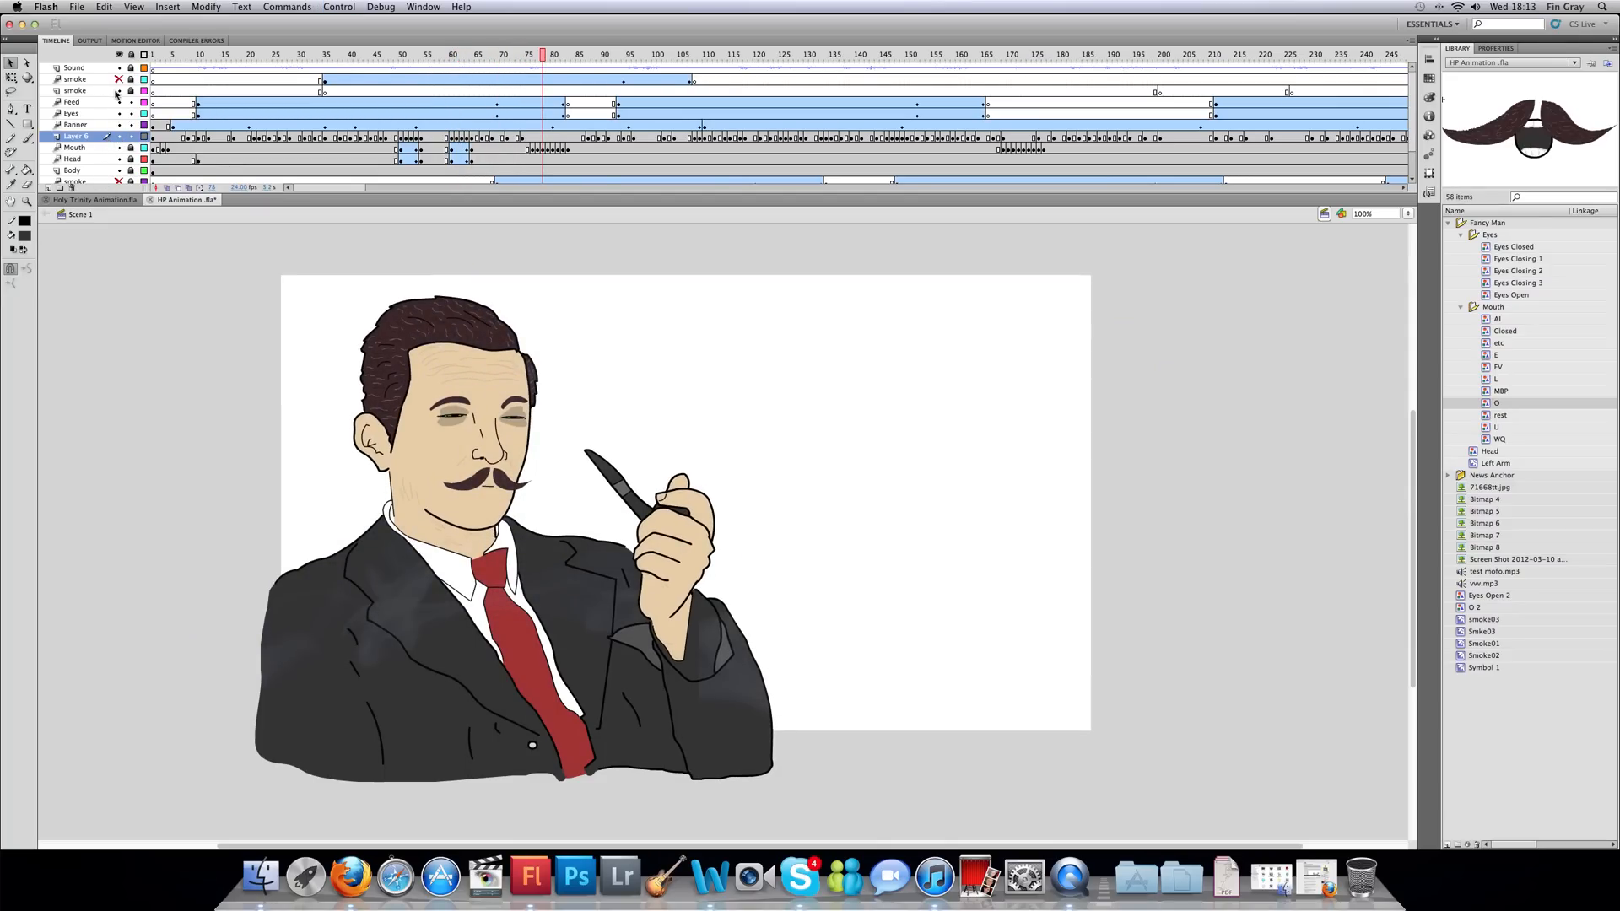
{"action": "left_click_drag", "start_coordinate": [120, 102], "coordinate": [120, 143]}
{"action": "left_click", "coordinate": [120, 126]}
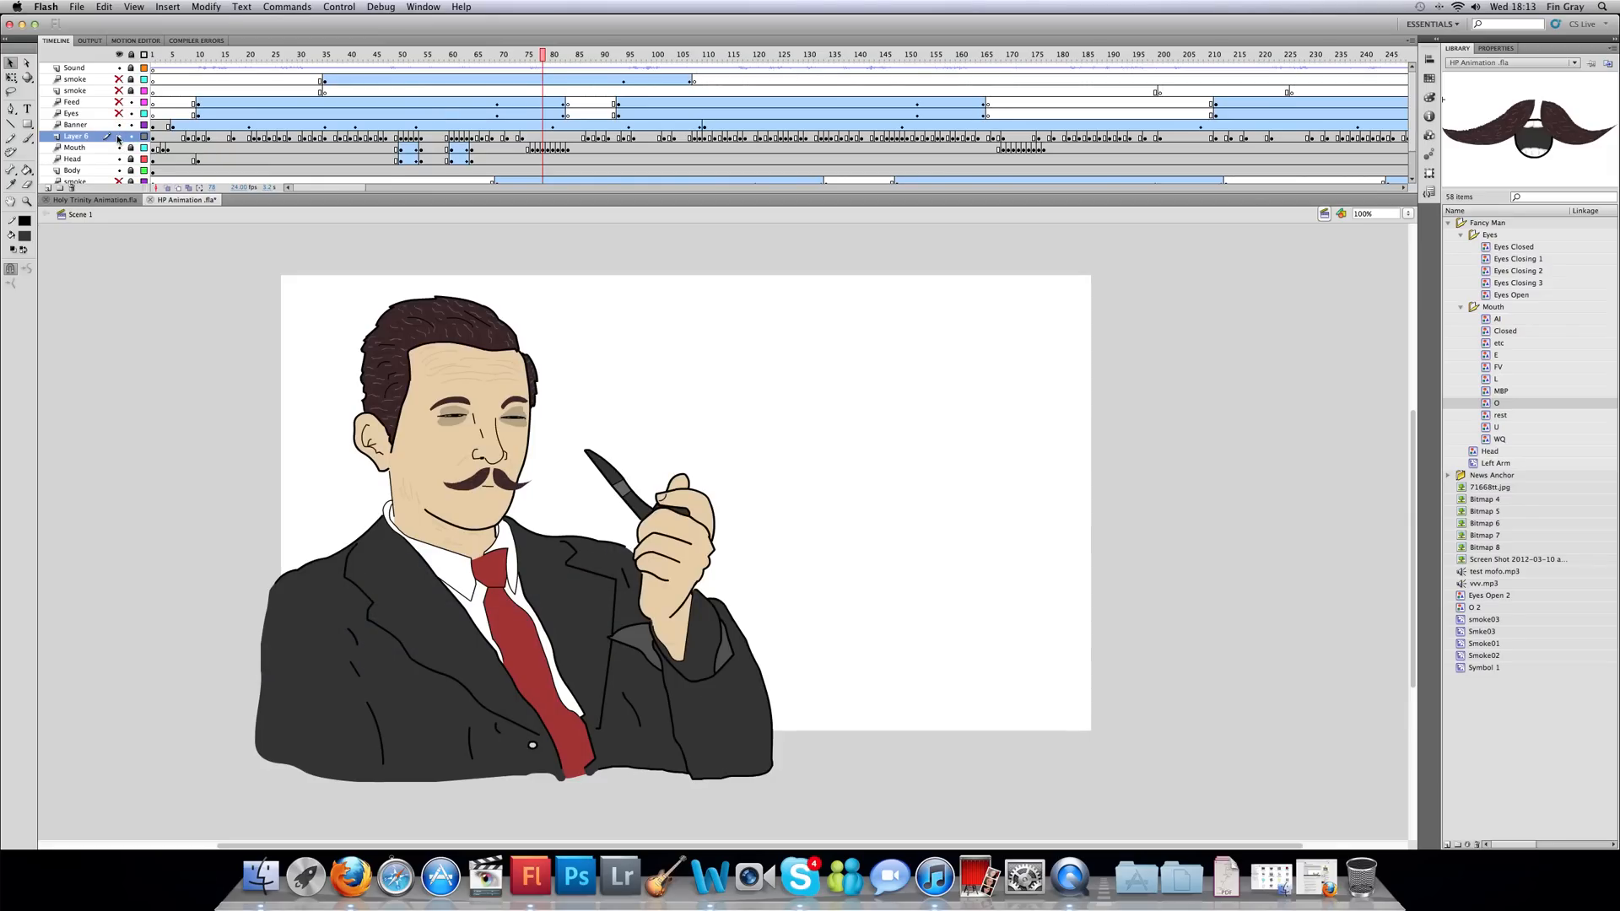
- Play the animation from about frame 34 and examine the Layer 6 mouth keyframes between about frames 94 and 109
{"action": "left_click", "coordinate": [321, 59]}
{"action": "key", "text": "Return"}
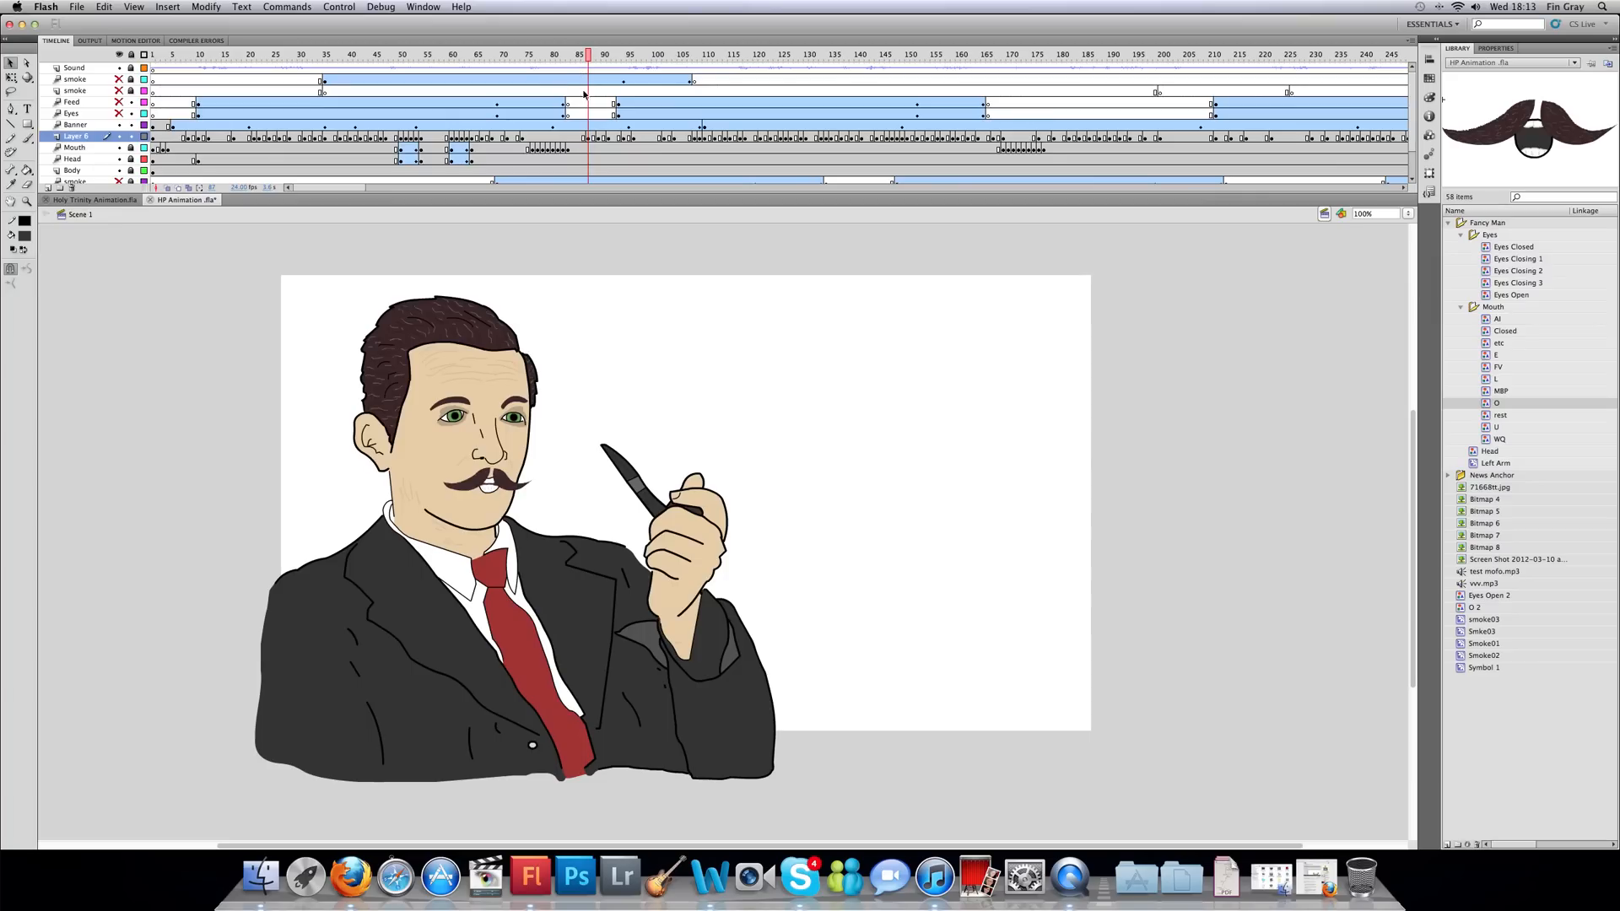
{"action": "left_click", "coordinate": [625, 142]}
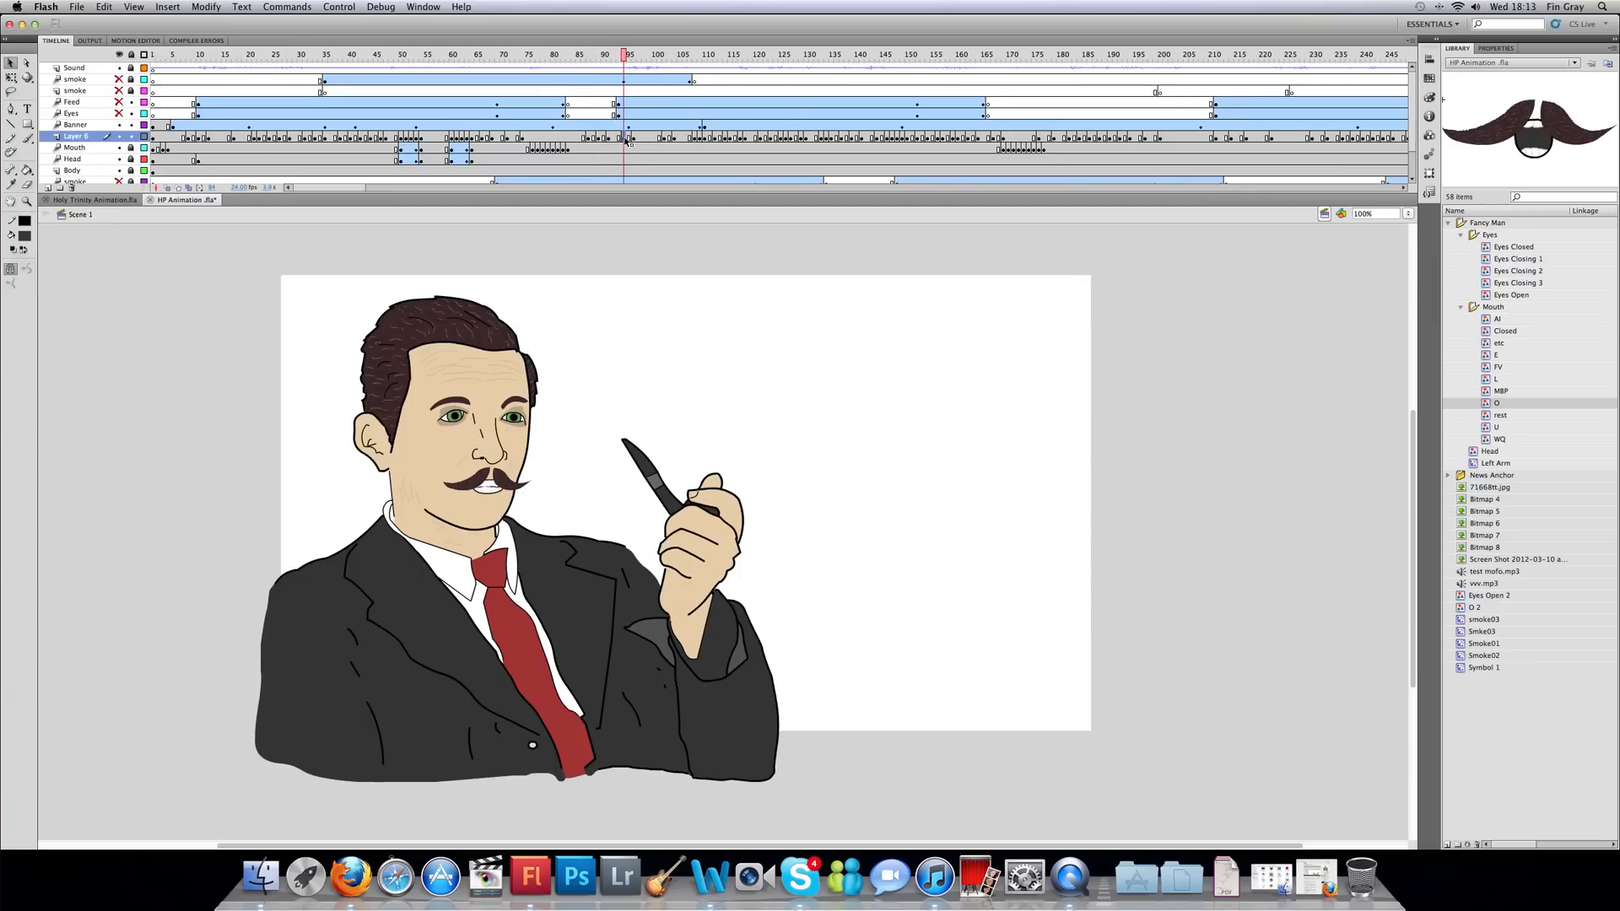
{"action": "left_click", "coordinate": [634, 142]}
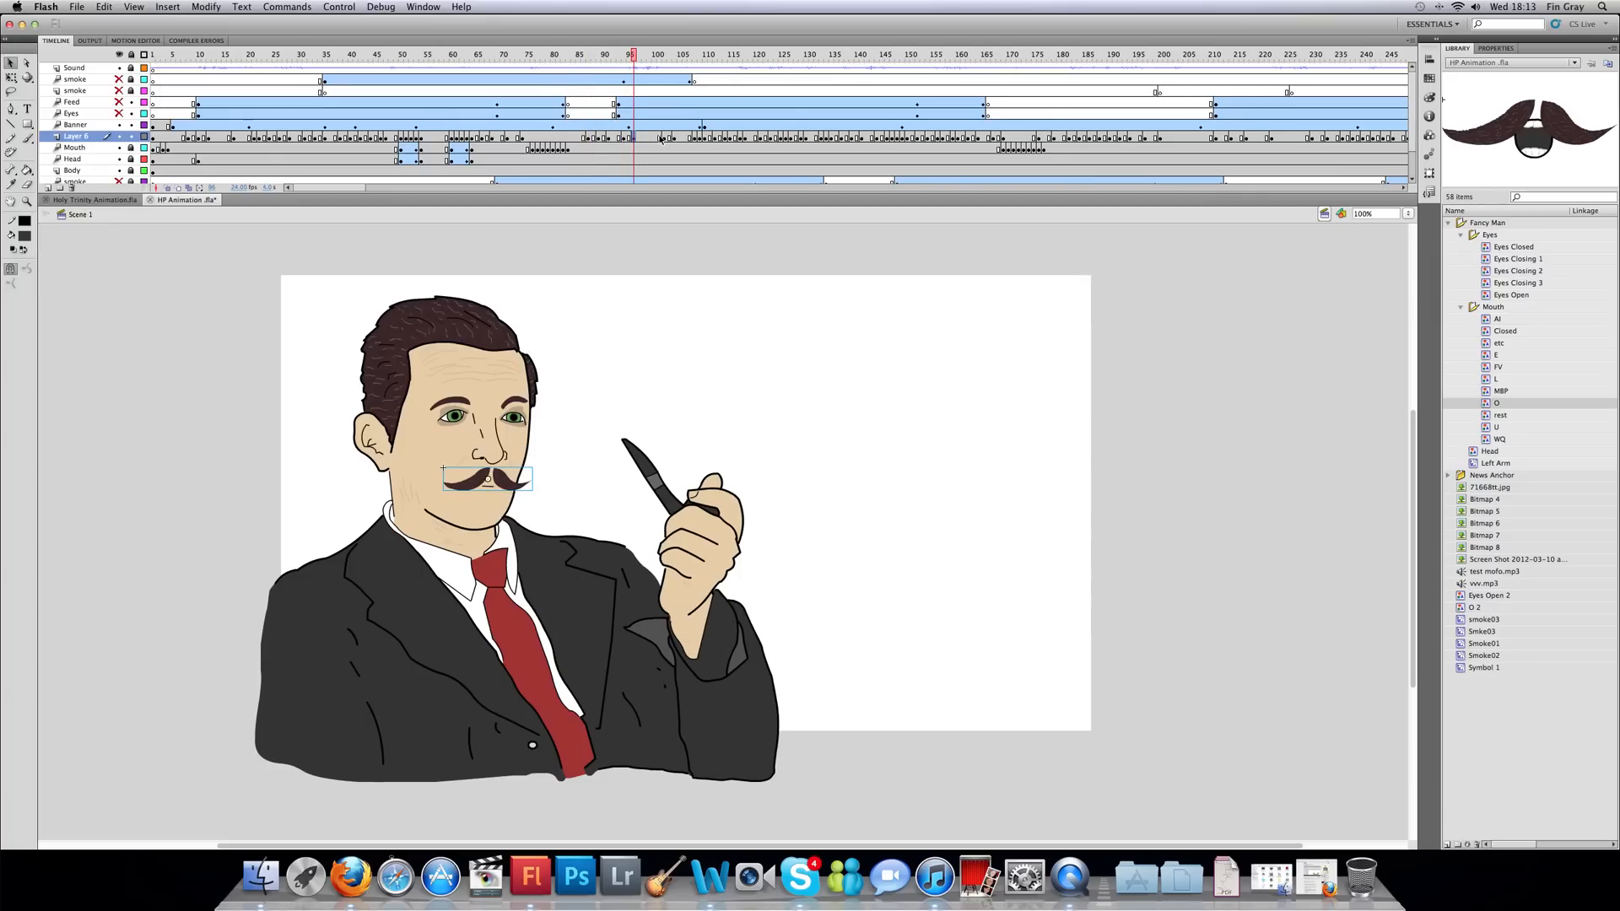
{"action": "left_click", "coordinate": [666, 140]}
{"action": "left_click", "coordinate": [673, 140]}
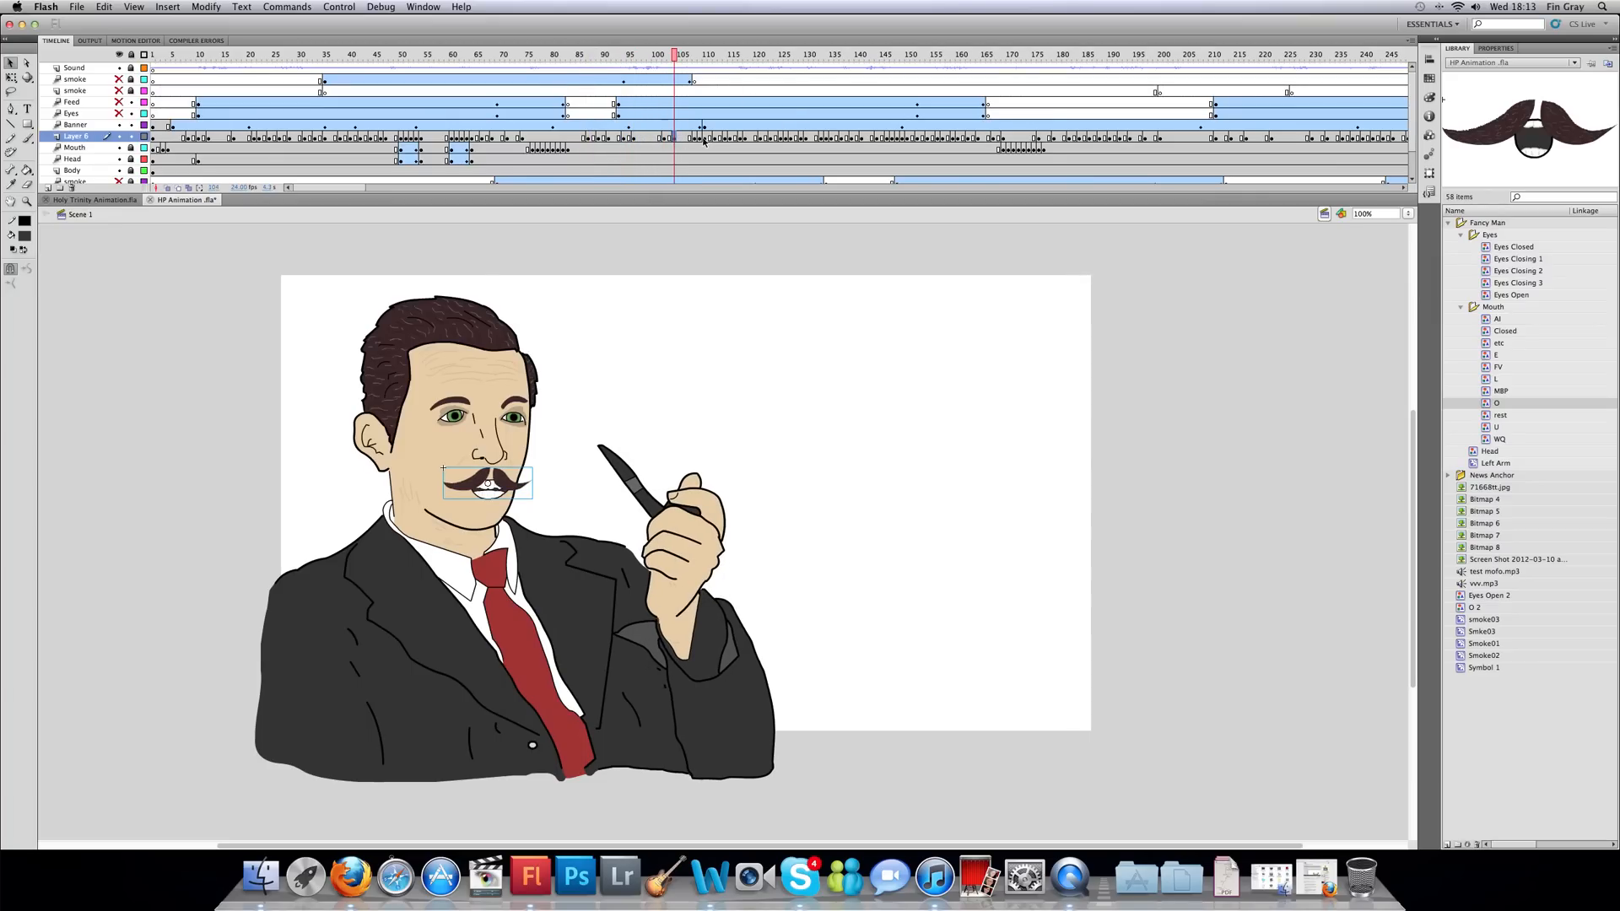
{"action": "left_click", "coordinate": [695, 141]}
{"action": "left_click", "coordinate": [702, 142]}
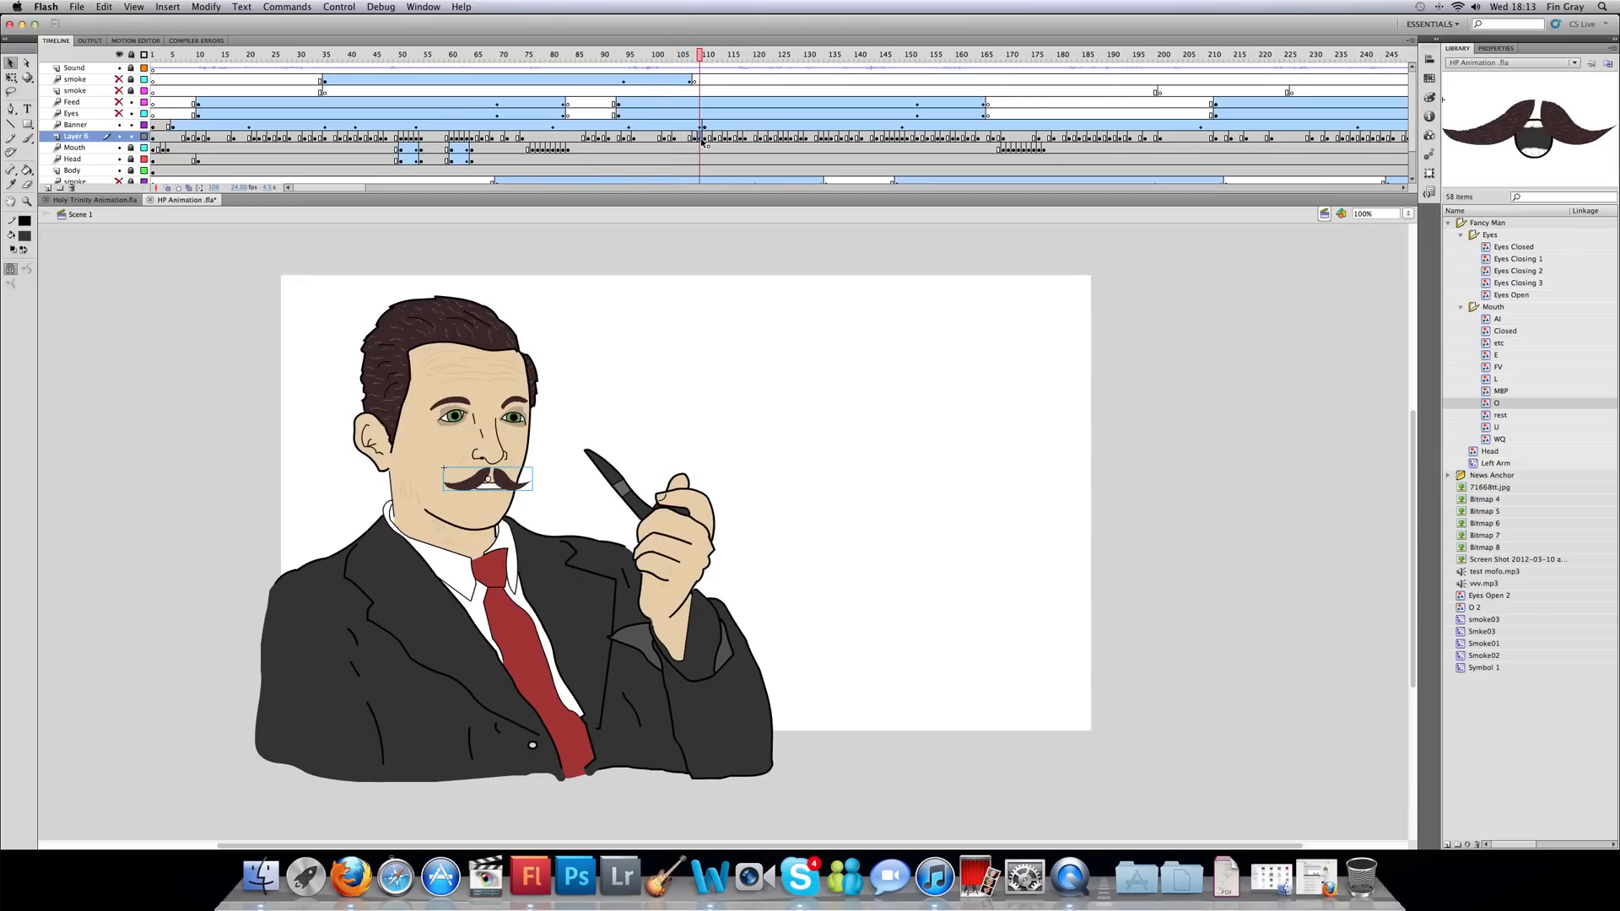
- Examine the rest of the timeline, checking the Banner keyframe at frame 500 and the pose near frame 482
{"action": "scroll", "coordinate": [701, 142], "scroll_direction": "right", "scroll_amount": 10}
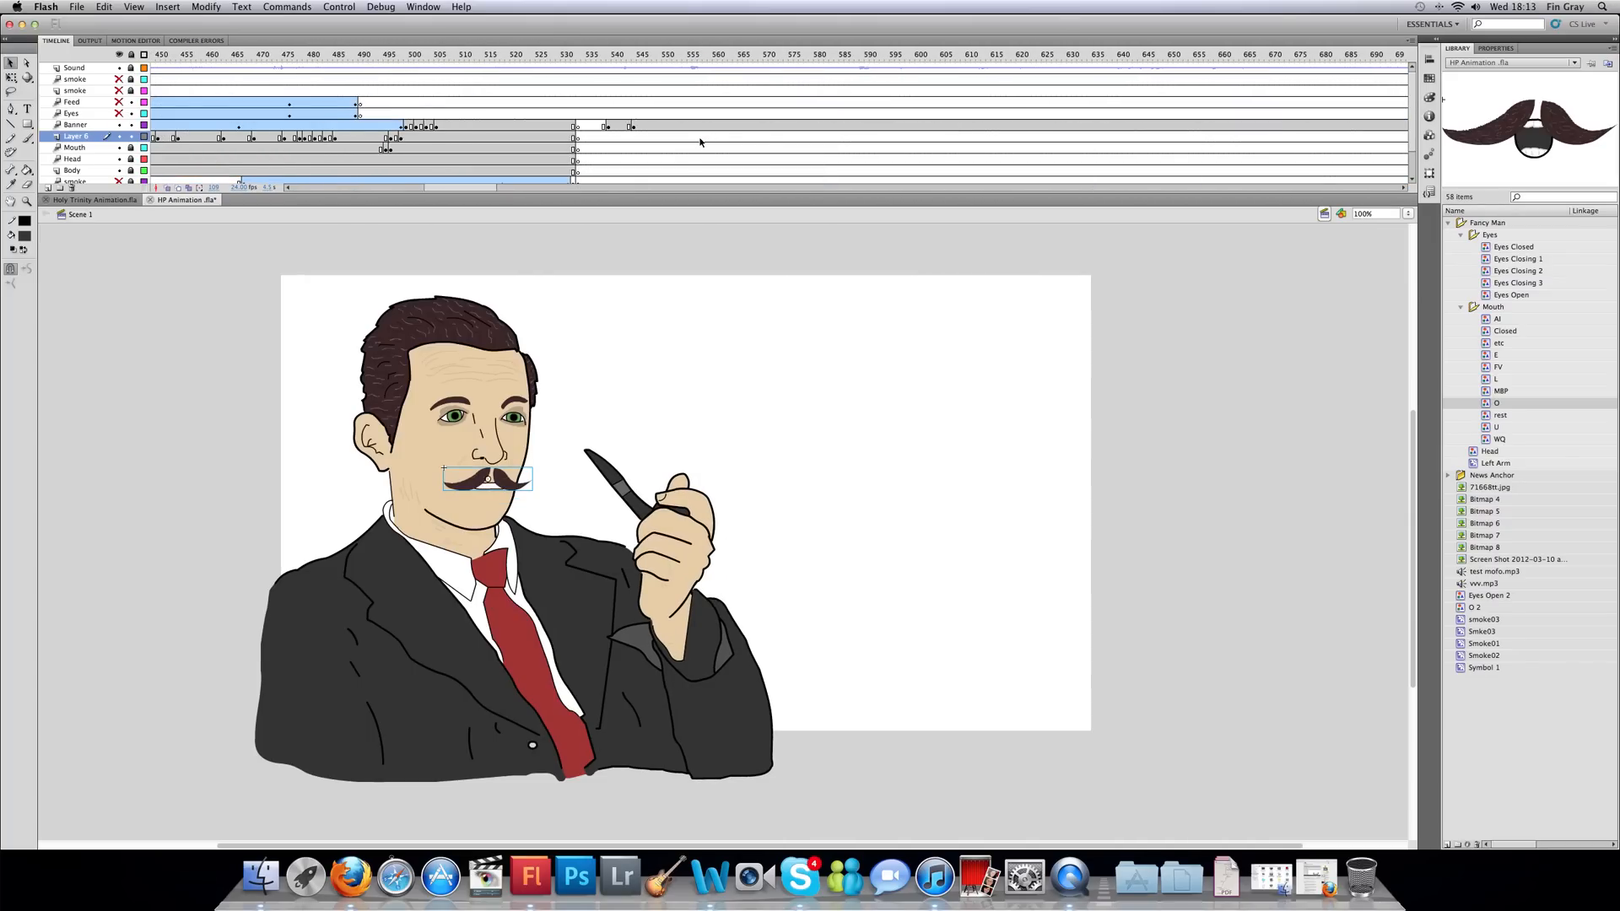
{"action": "scroll", "coordinate": [700, 141], "scroll_direction": "right", "scroll_amount": 10}
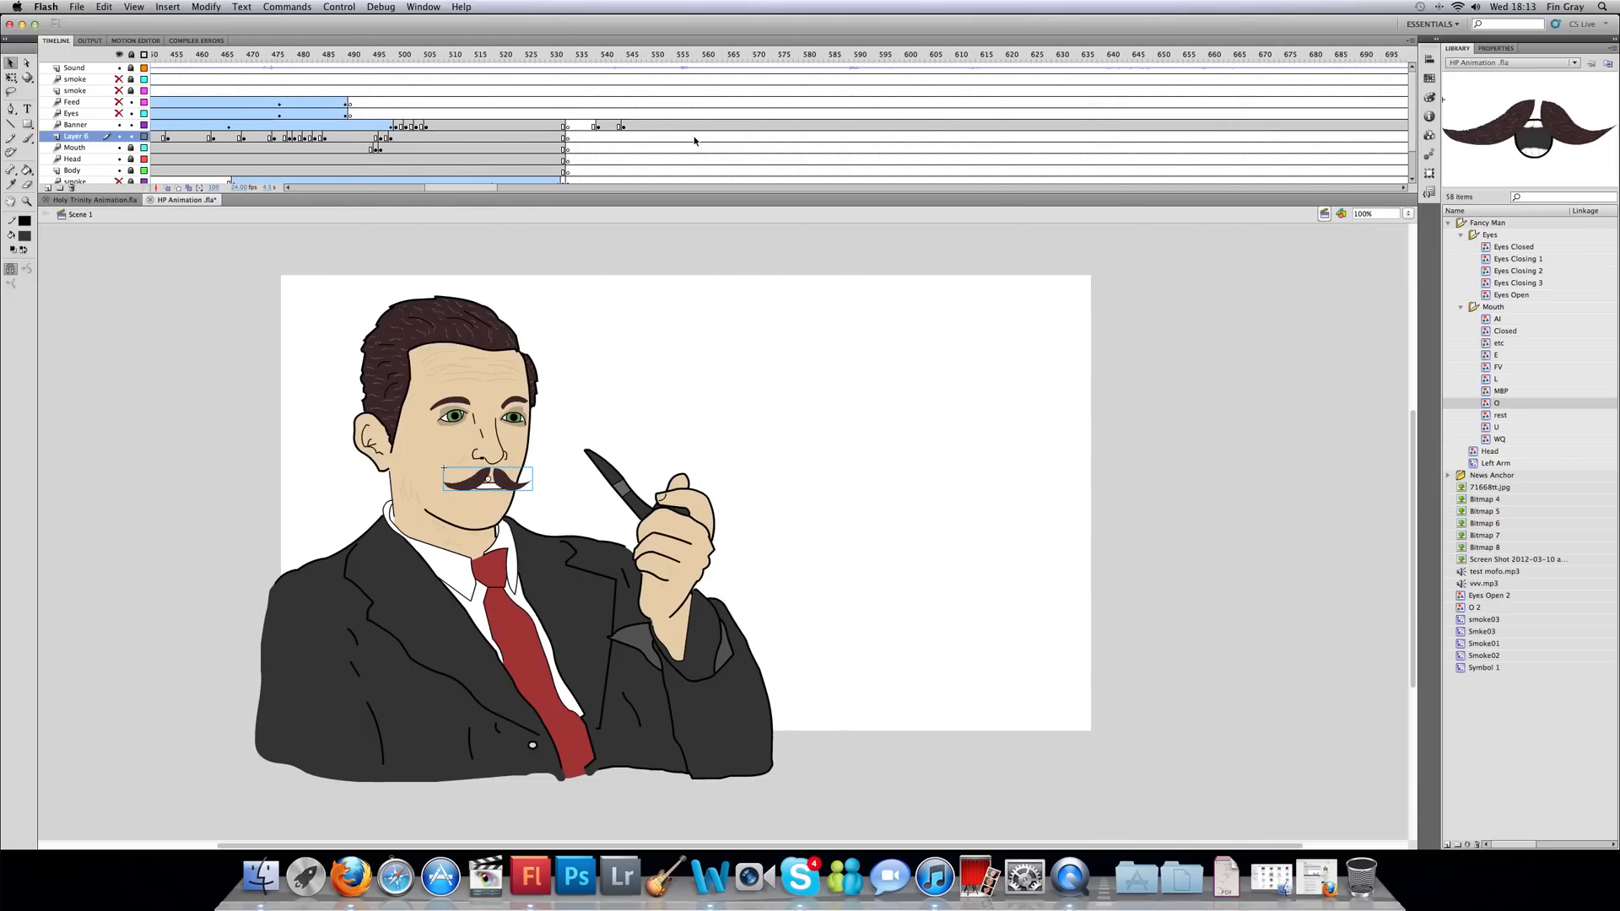
{"action": "left_click", "coordinate": [409, 127]}
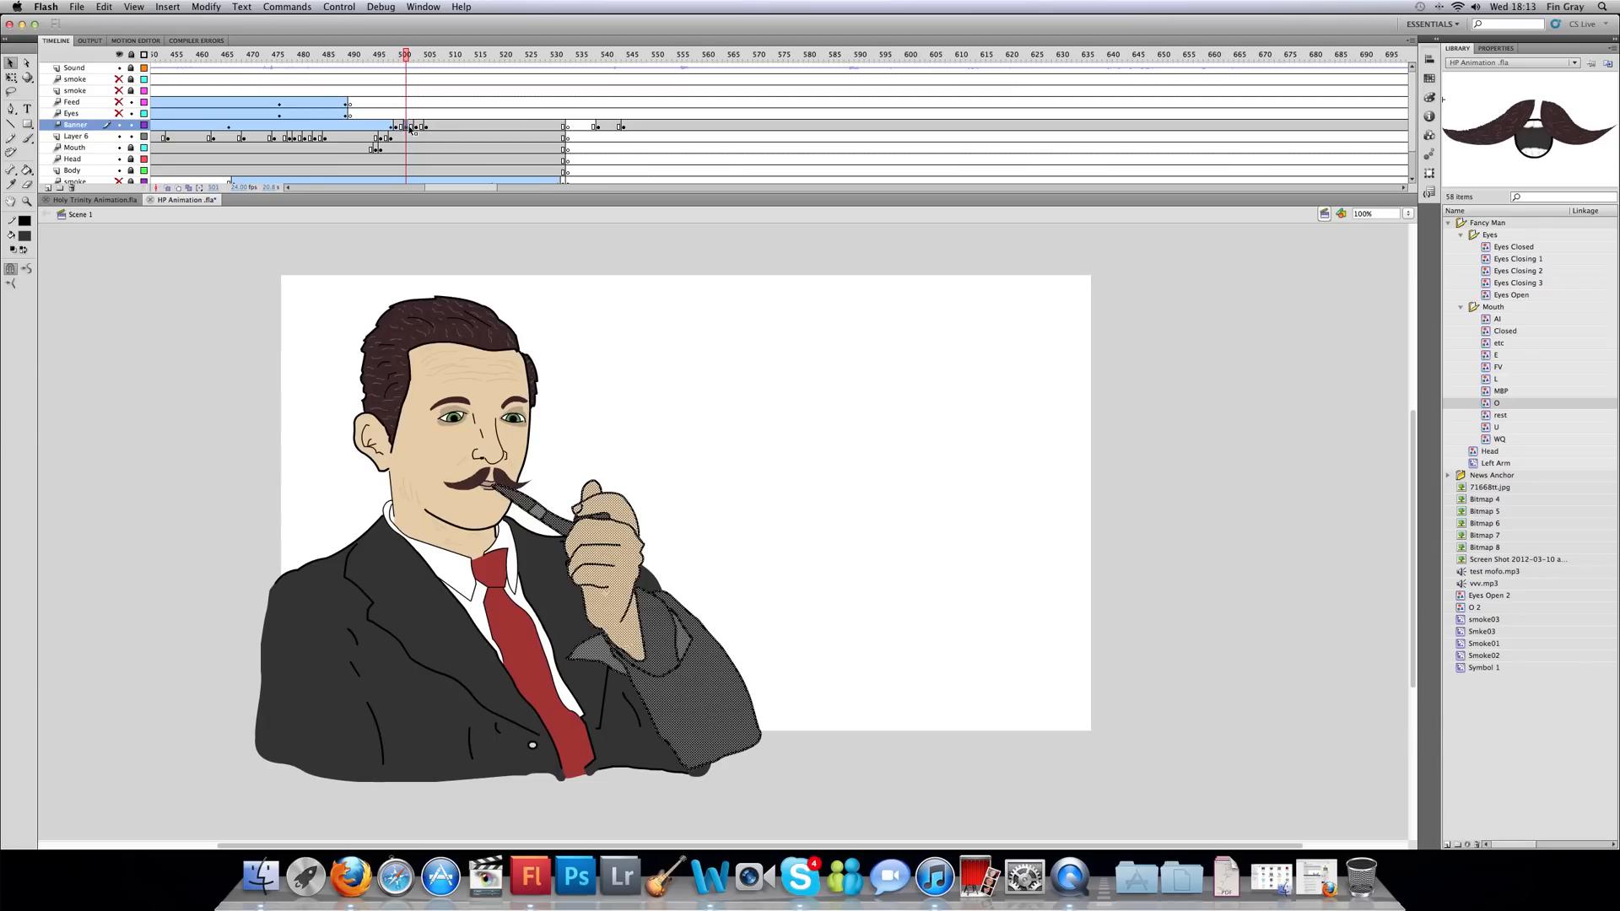
{"action": "left_click", "coordinate": [316, 54]}
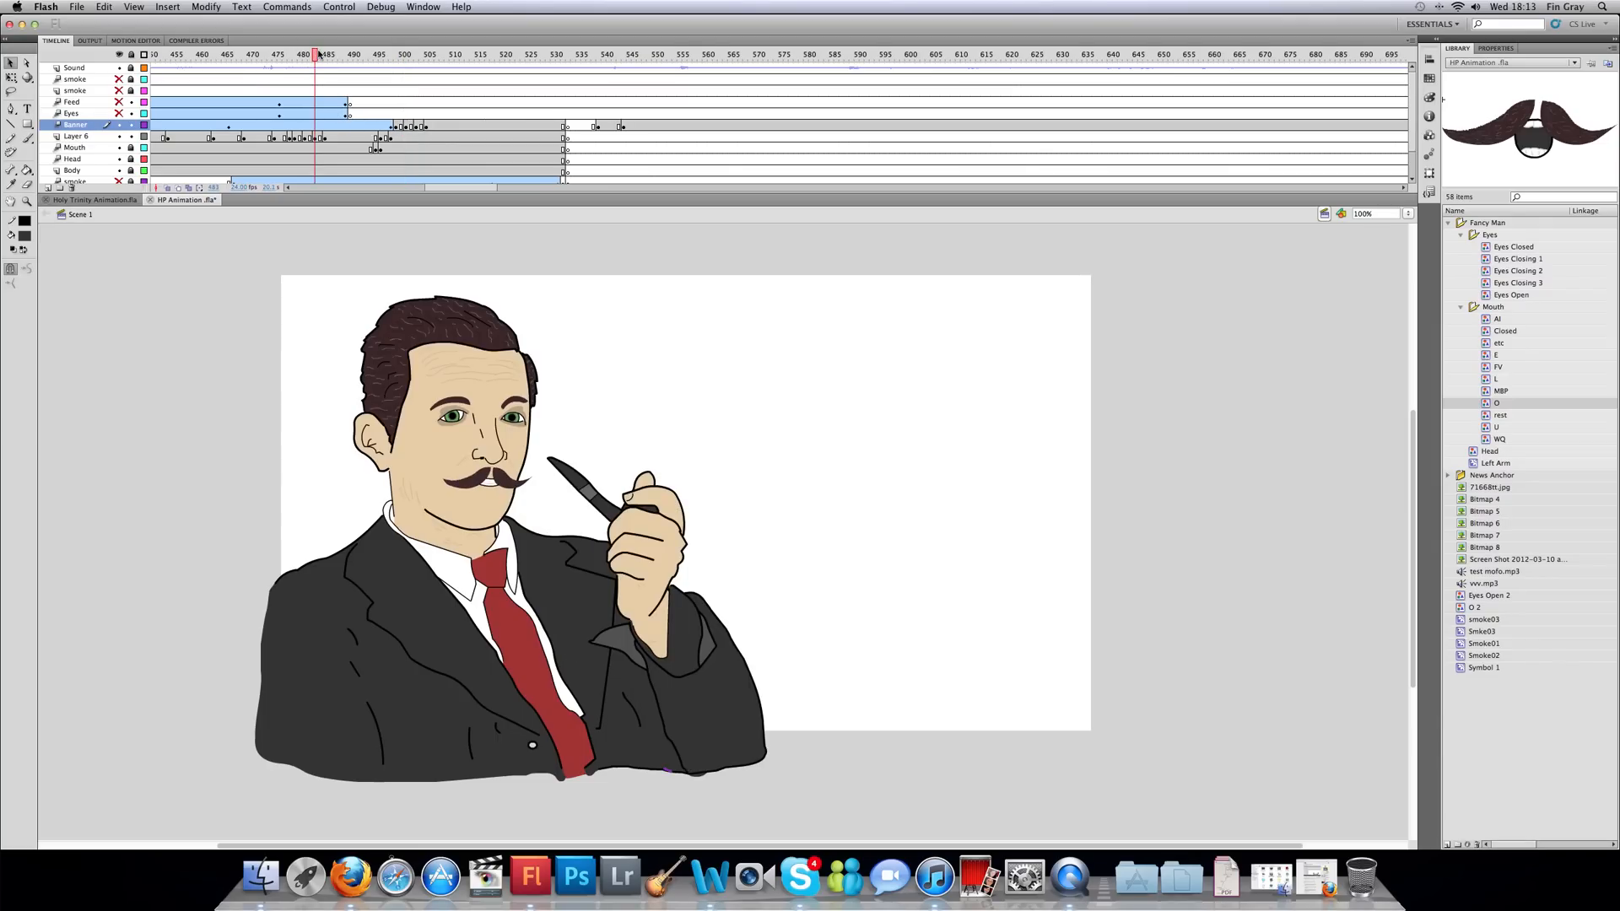
{"action": "scroll", "coordinate": [454, 108], "scroll_direction": "right", "scroll_amount": 10}
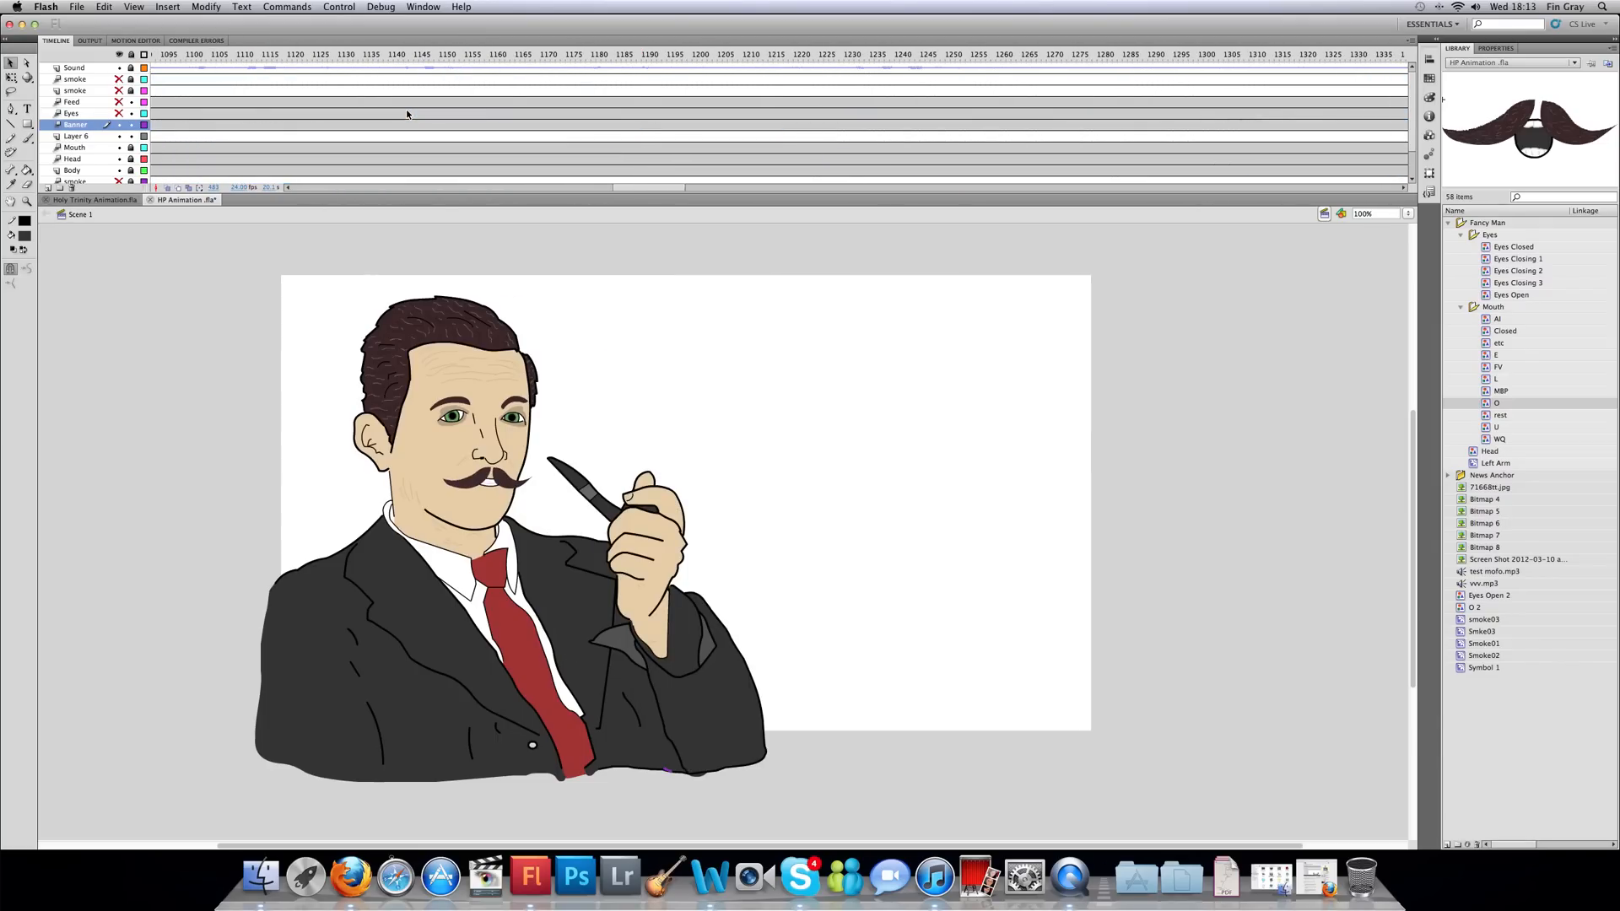
- Unhide the Eyes layer in the news anchor section and scrub the animation between about frames 840 and 890
{"action": "scroll", "coordinate": [406, 110], "scroll_direction": "left", "scroll_amount": 5}
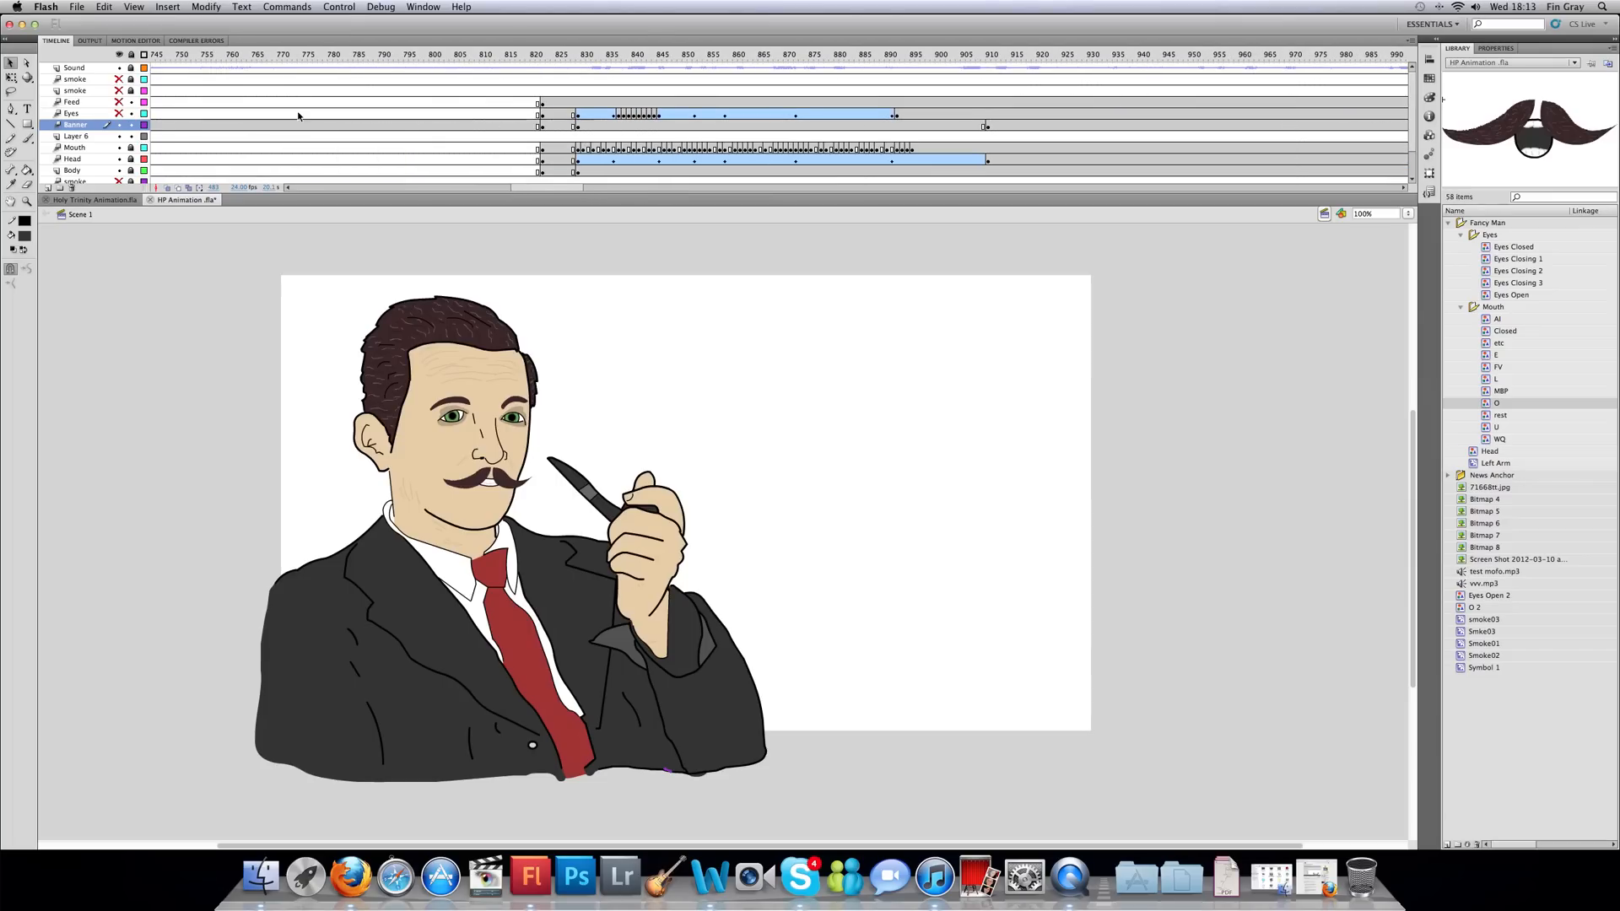
{"action": "left_click", "coordinate": [636, 56]}
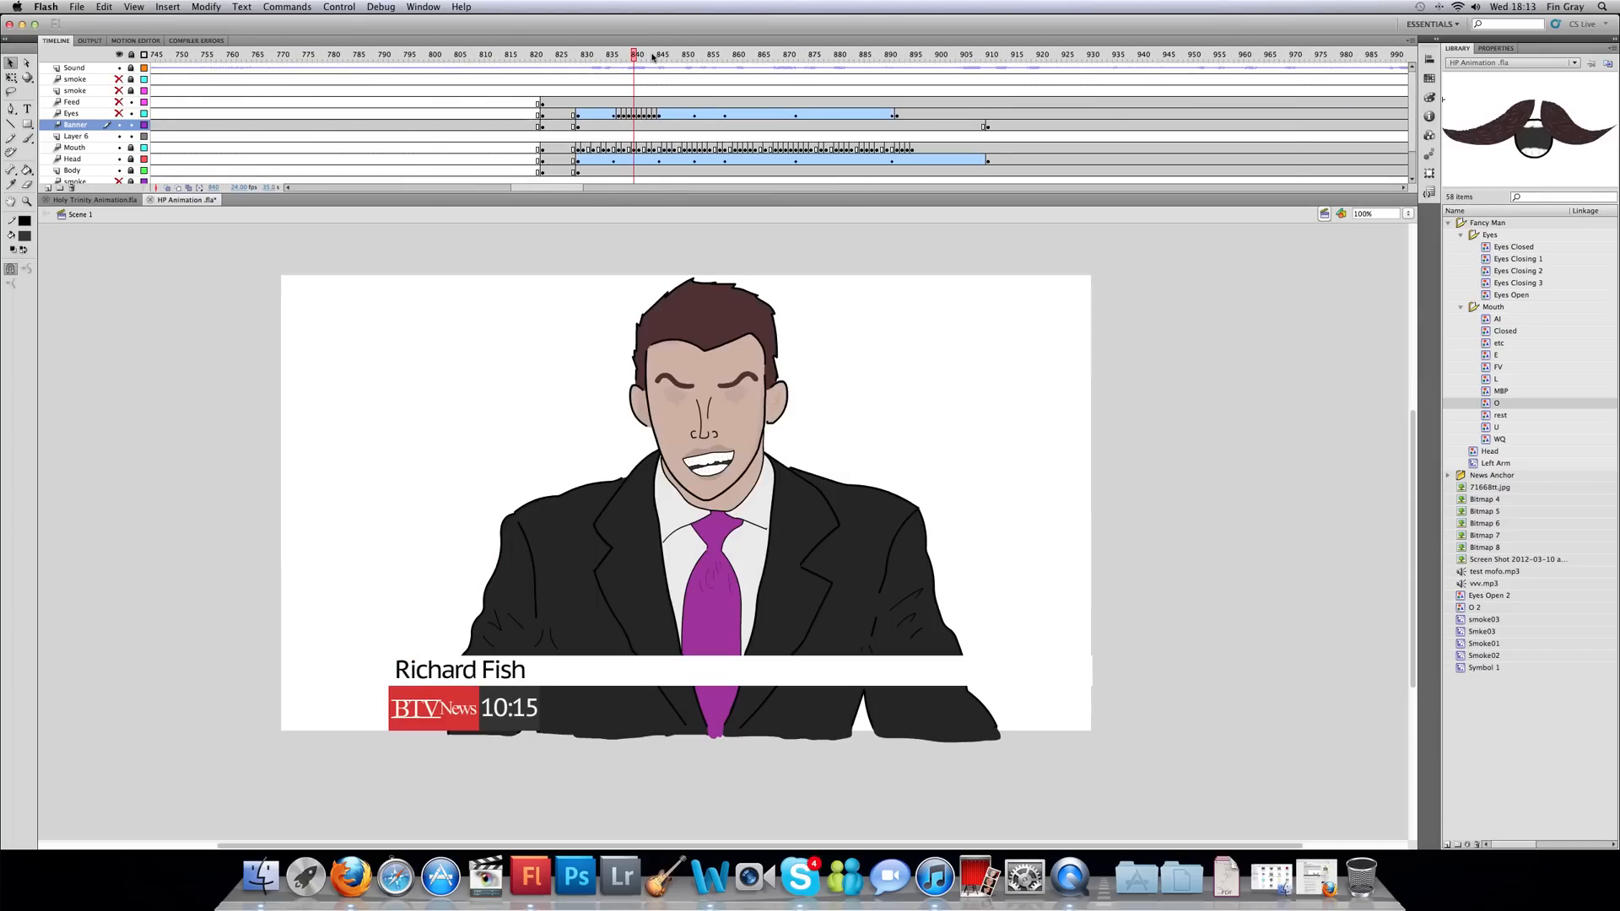
{"action": "left_click", "coordinate": [659, 56]}
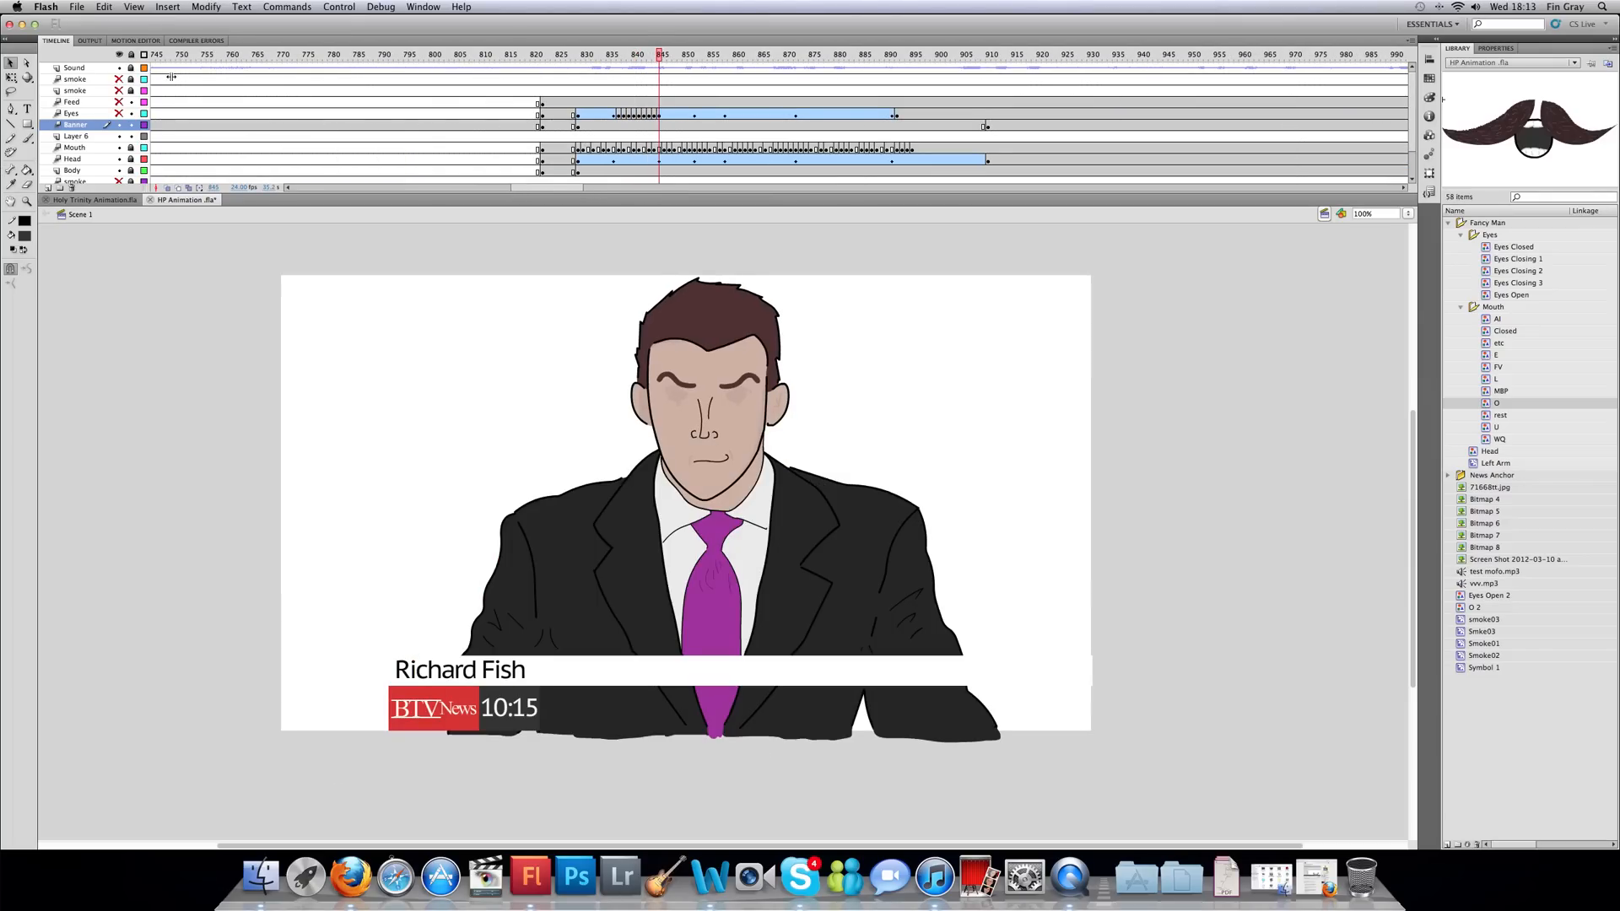
{"action": "left_click", "coordinate": [119, 113]}
{"action": "mouse_move", "coordinate": [726, 56]}
{"action": "left_mouse_down"}
{"action": "mouse_move", "coordinate": [698, 56]}
{"action": "mouse_move", "coordinate": [755, 55]}
{"action": "left_mouse_up"}
{"action": "left_click_drag", "start_coordinate": [888, 54], "coordinate": [740, 52]}
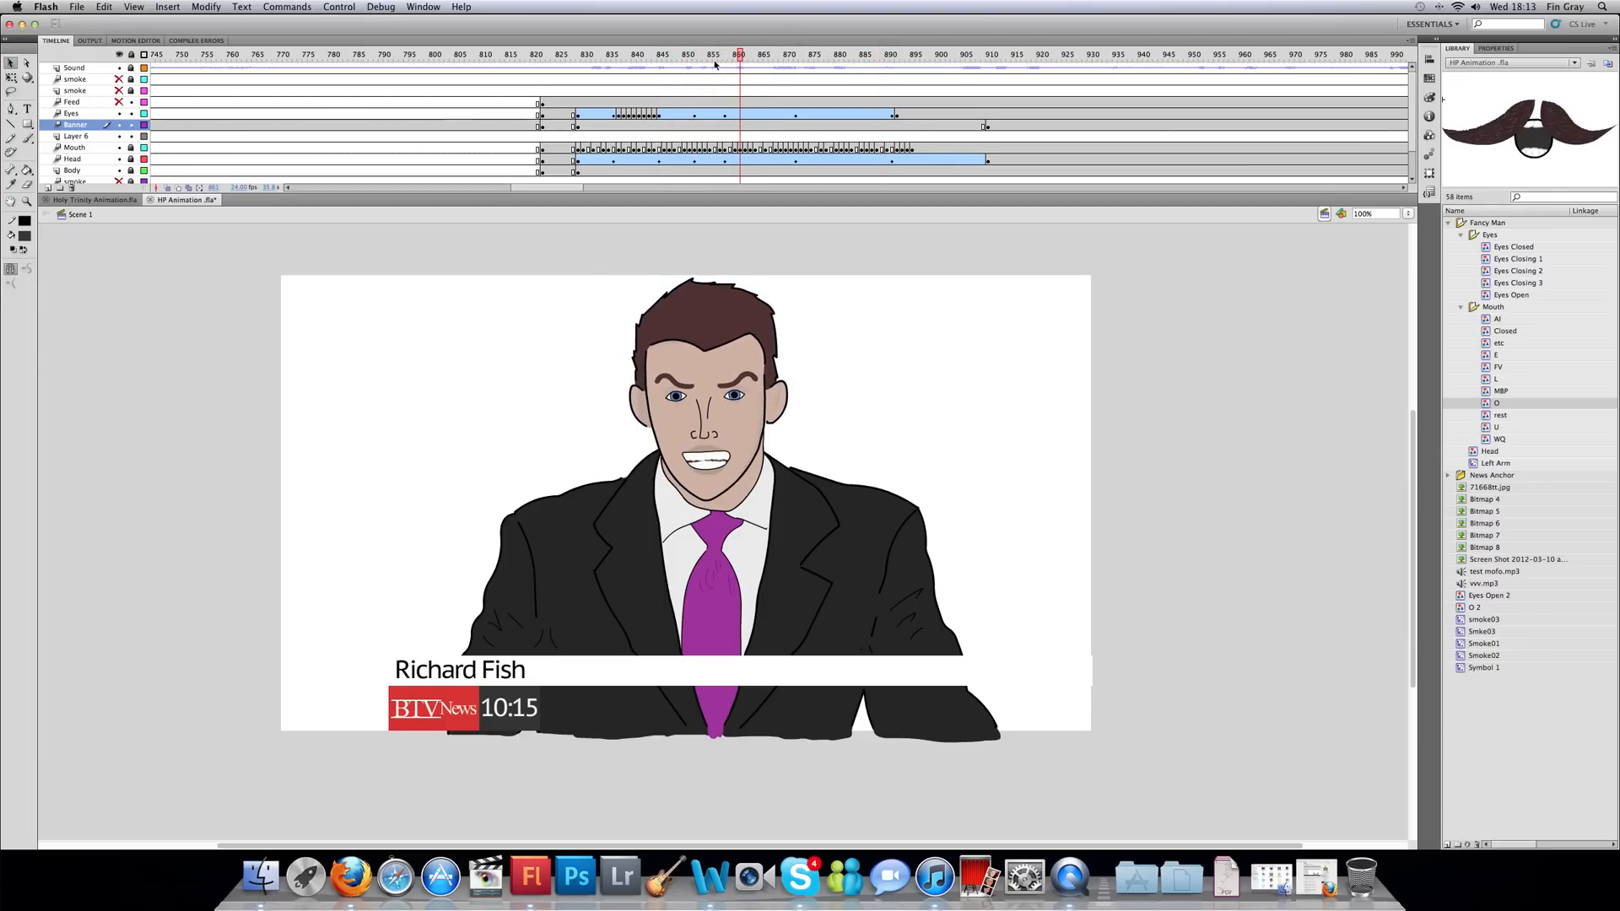
- Play the news anchor's speech from about frame 850 and check the mouth shapes frame by frame around 849 to 851
{"action": "left_click", "coordinate": [699, 149]}
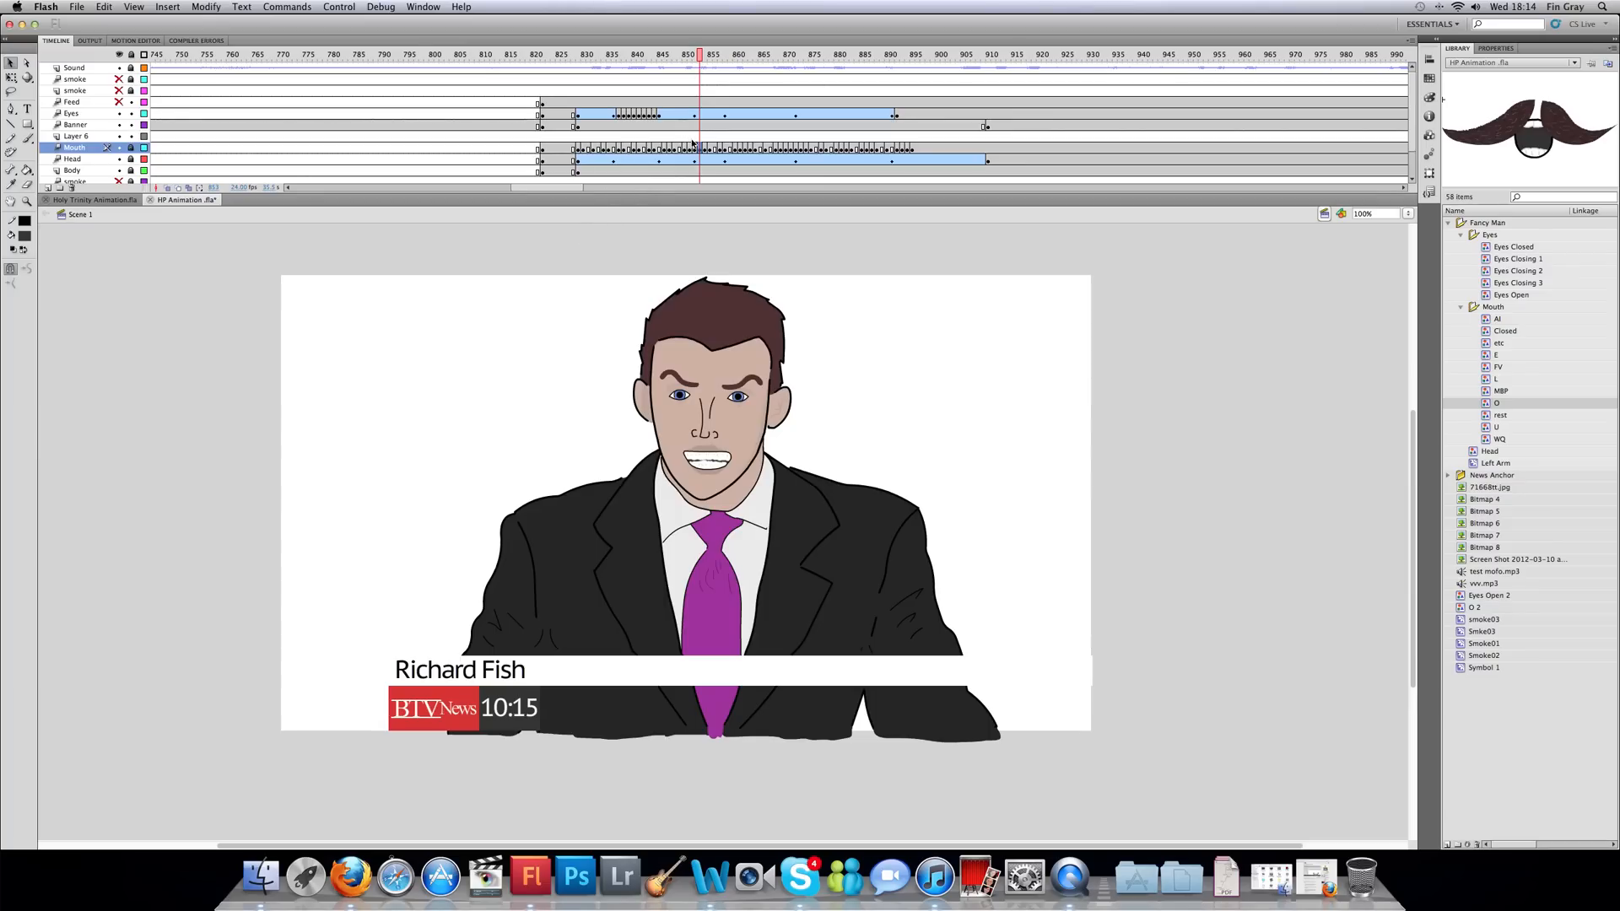
{"action": "left_click", "coordinate": [690, 56]}
{"action": "key", "text": "Return"}
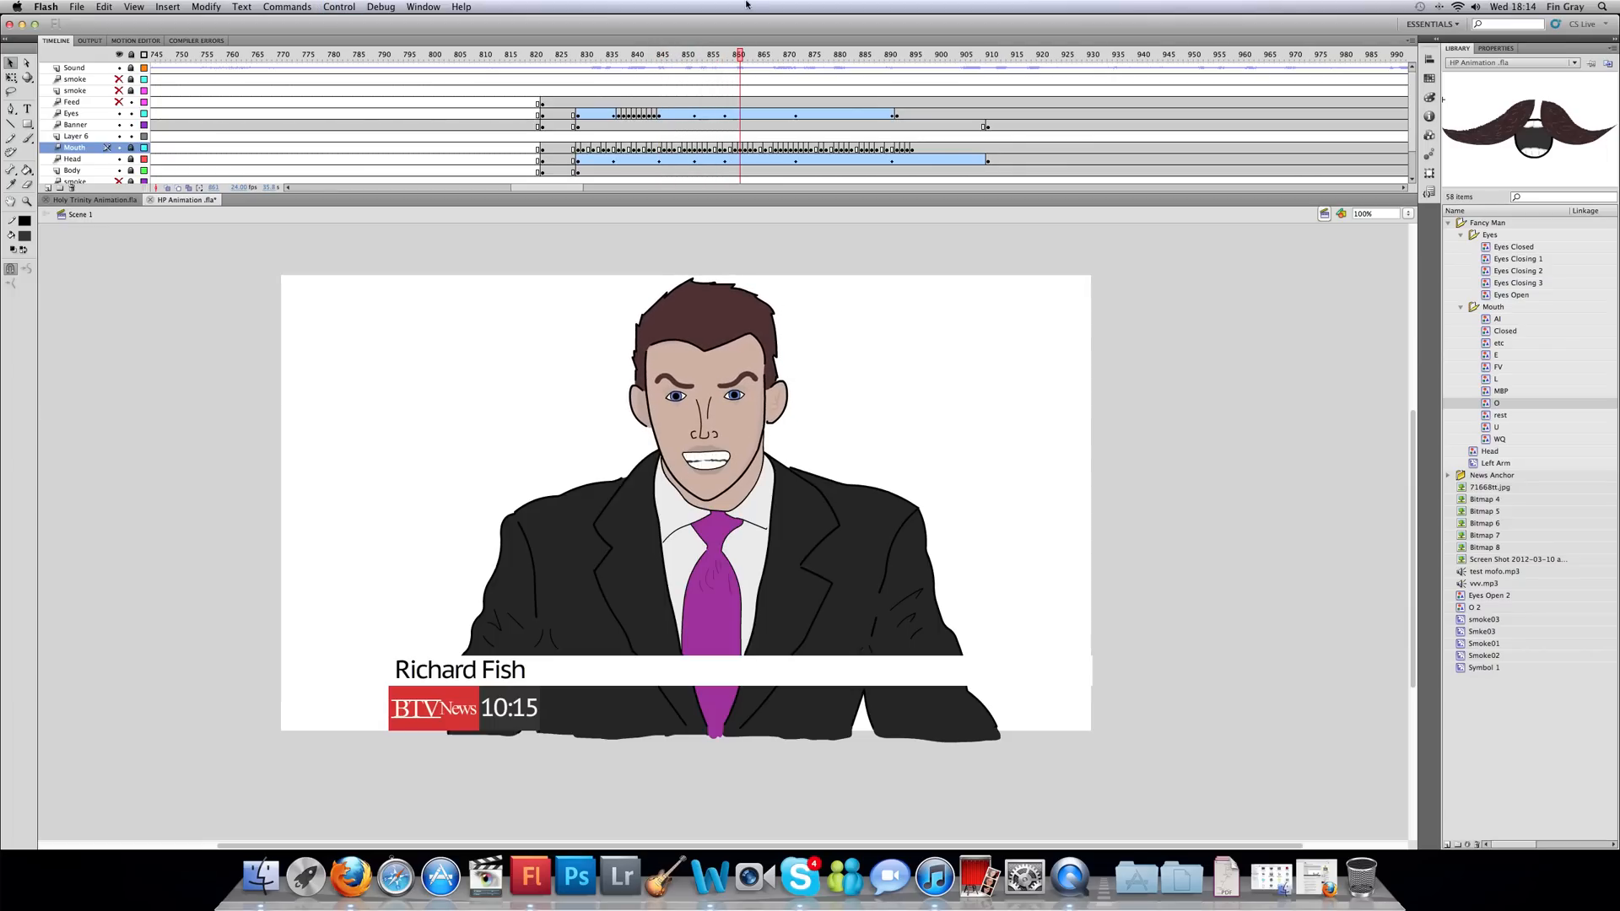
{"action": "left_click", "coordinate": [688, 150]}
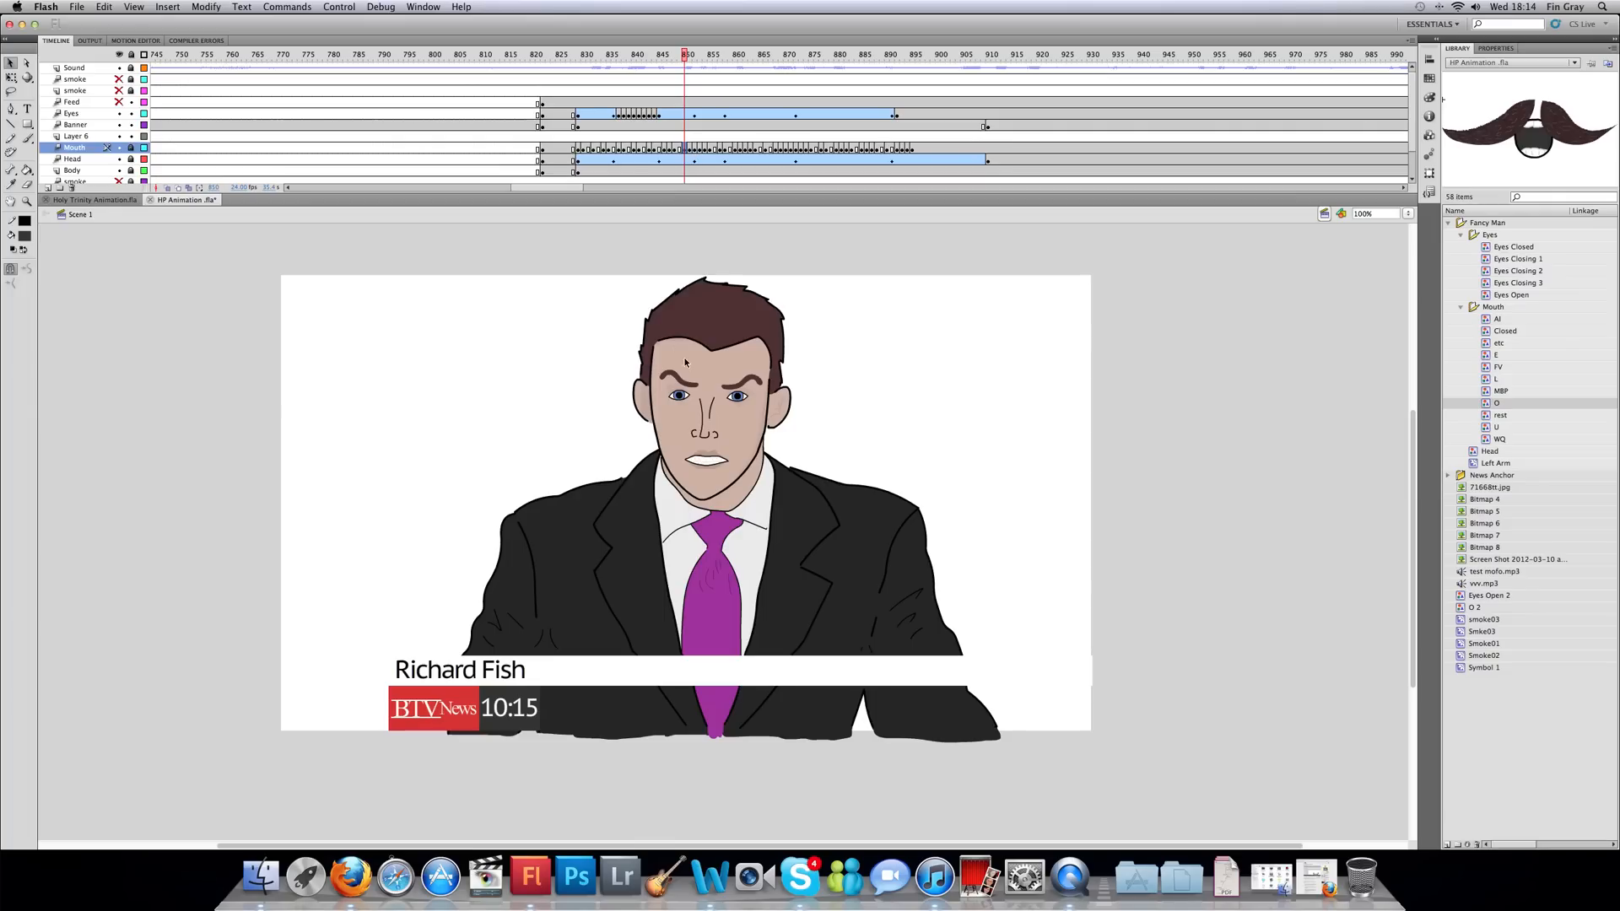
{"action": "key", "text": "."}
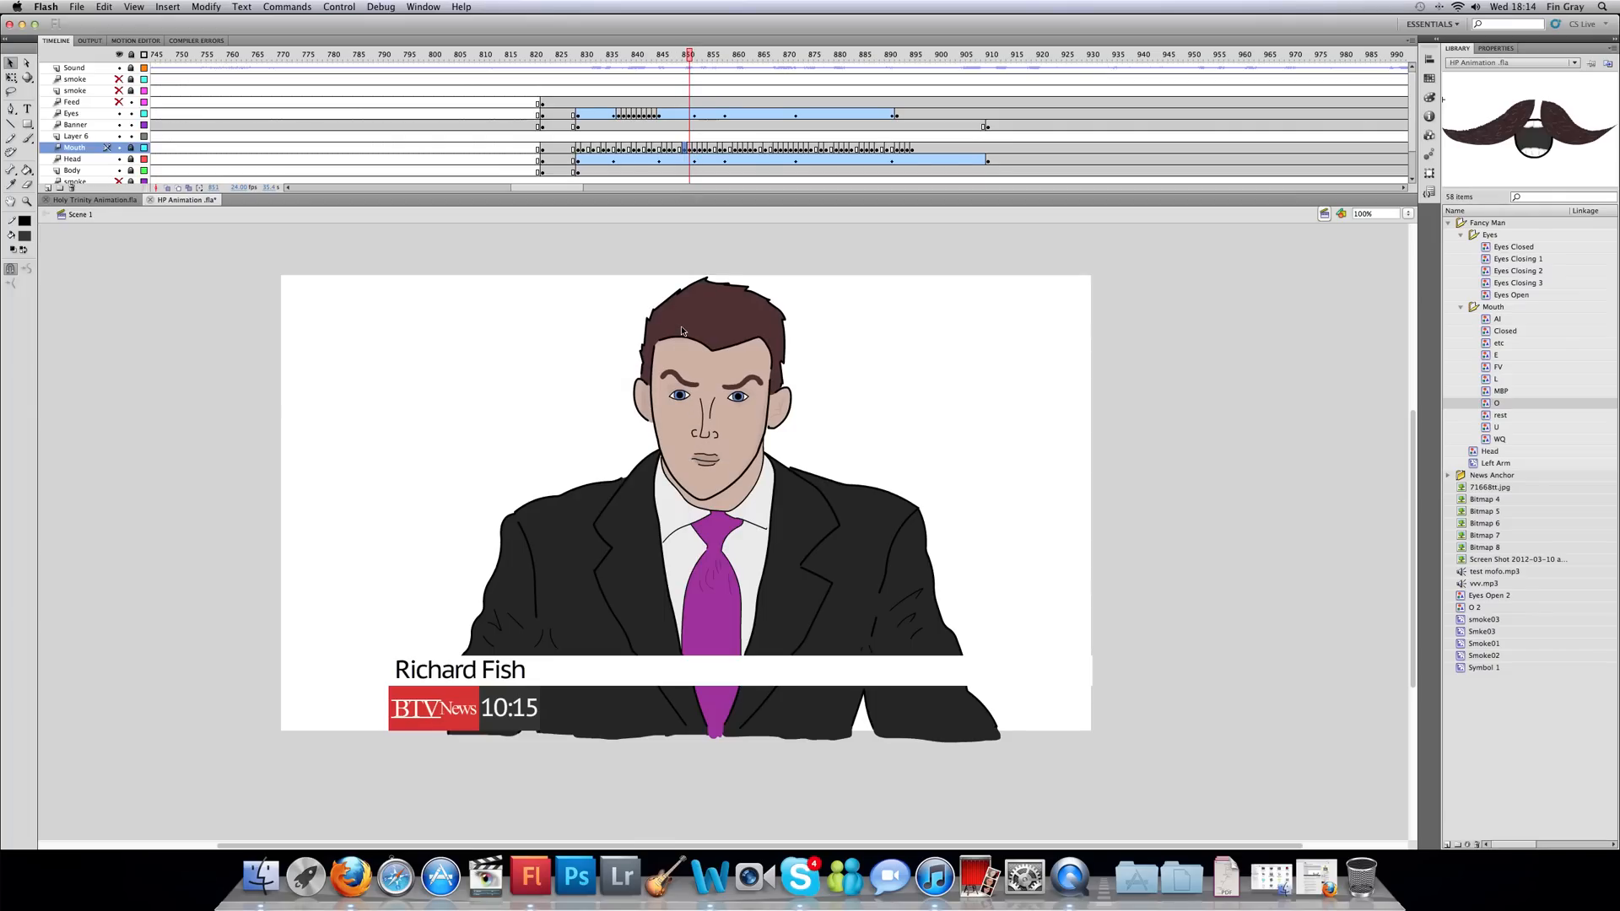
{"action": "key", "text": "."}
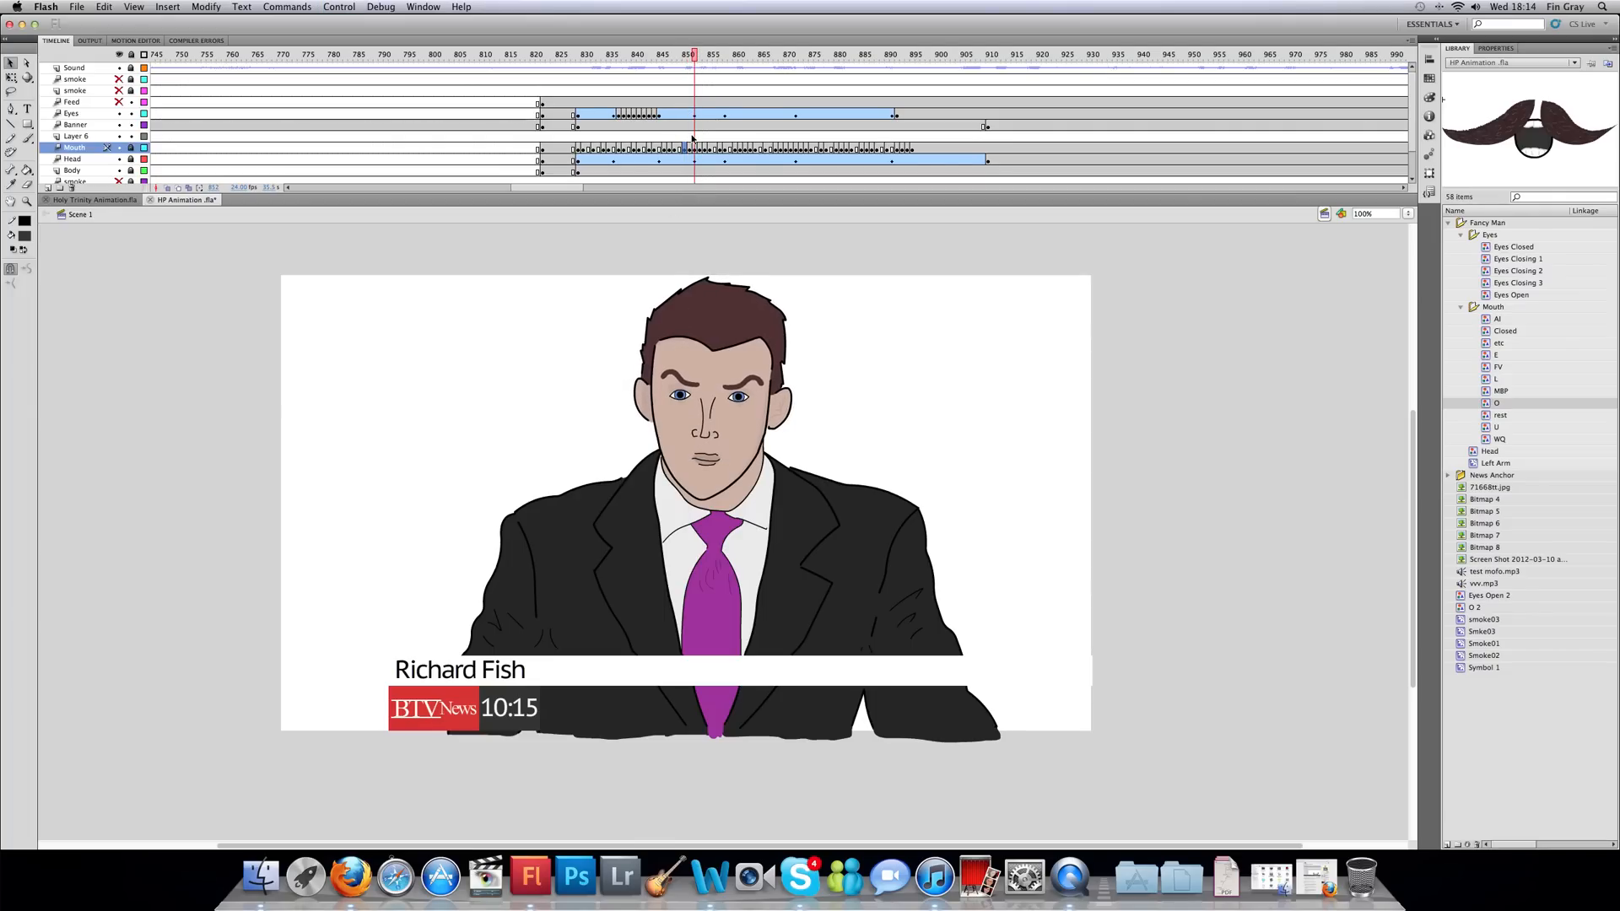
- Remove two frames from the Mouth layer around frames 851 and 852 and insert one frame back at 851
{"action": "right_click", "coordinate": [696, 148]}
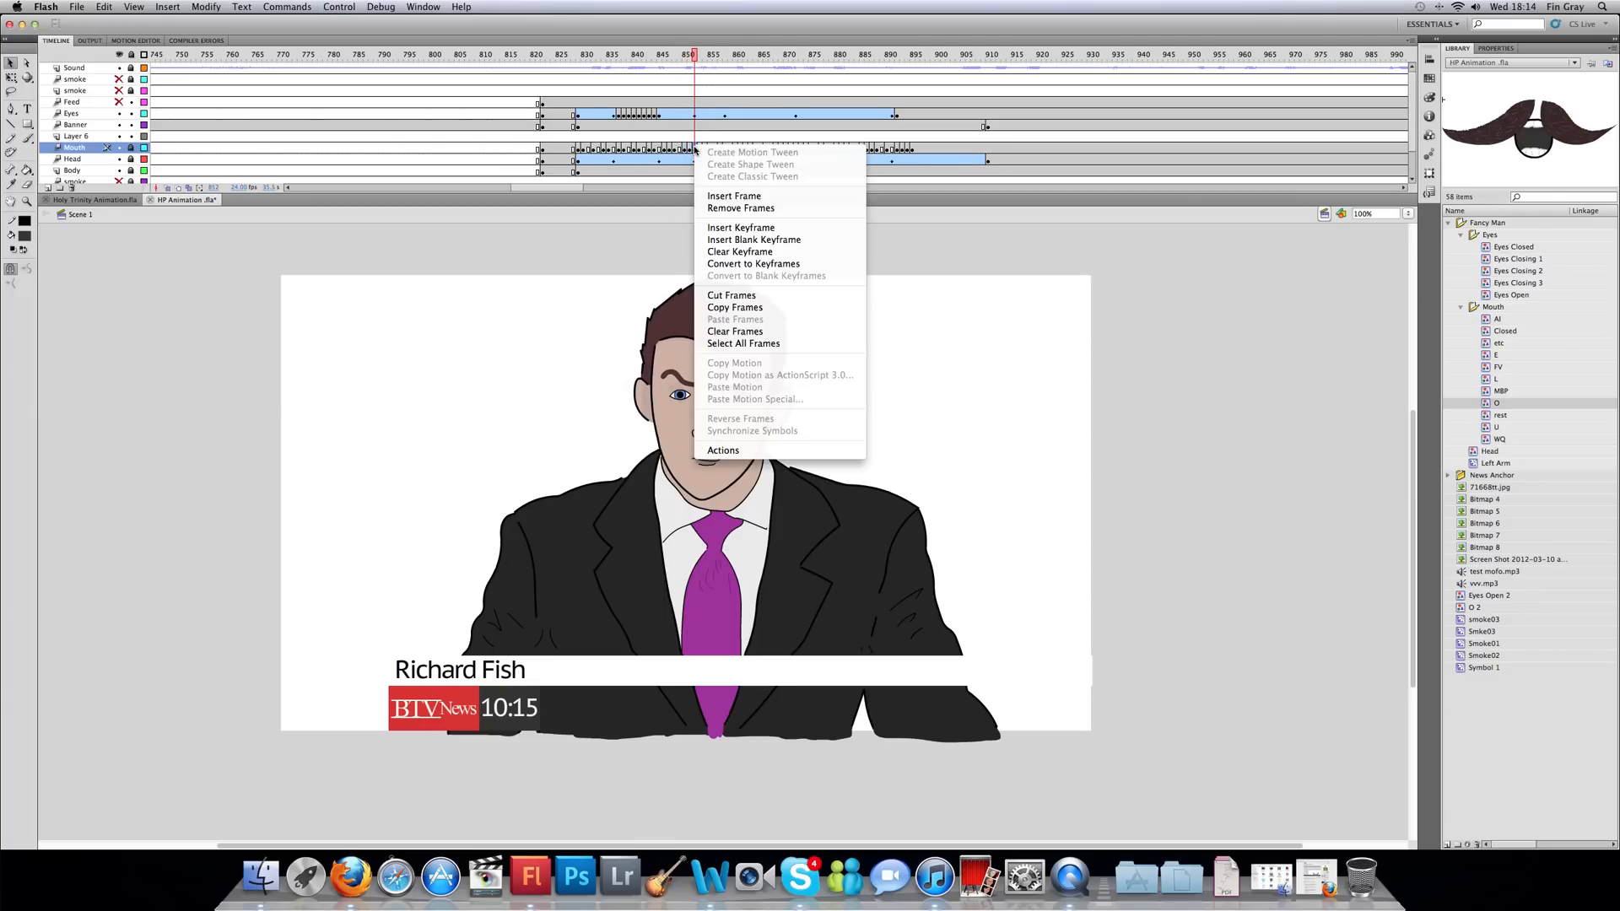
{"action": "left_click", "coordinate": [725, 209]}
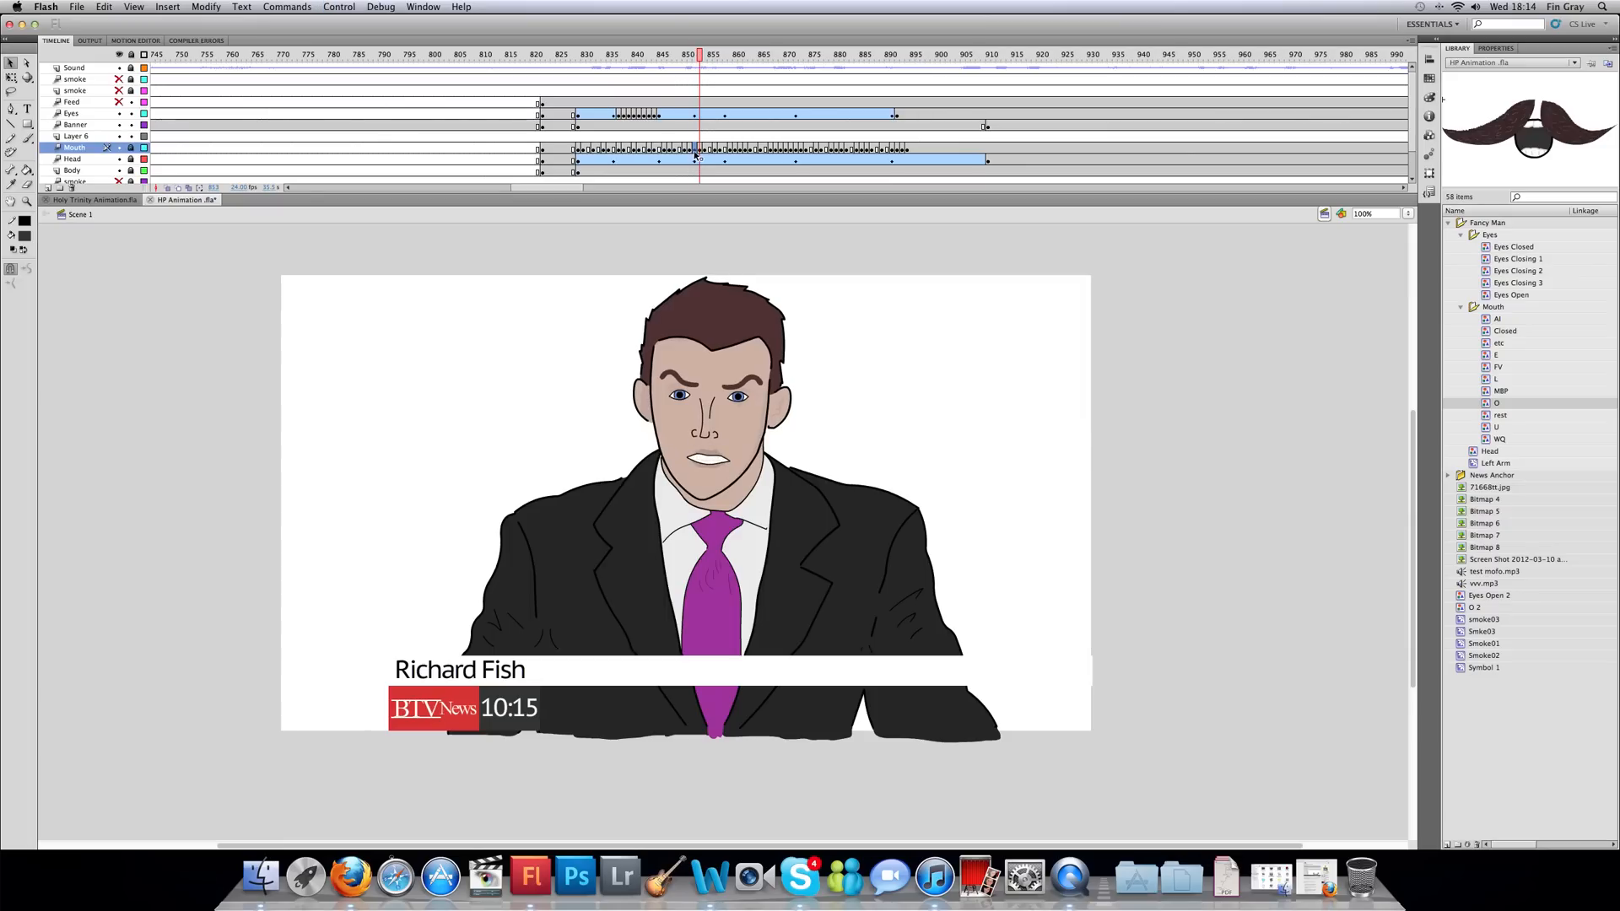
{"action": "left_click", "coordinate": [699, 150]}
{"action": "right_click", "coordinate": [699, 151]}
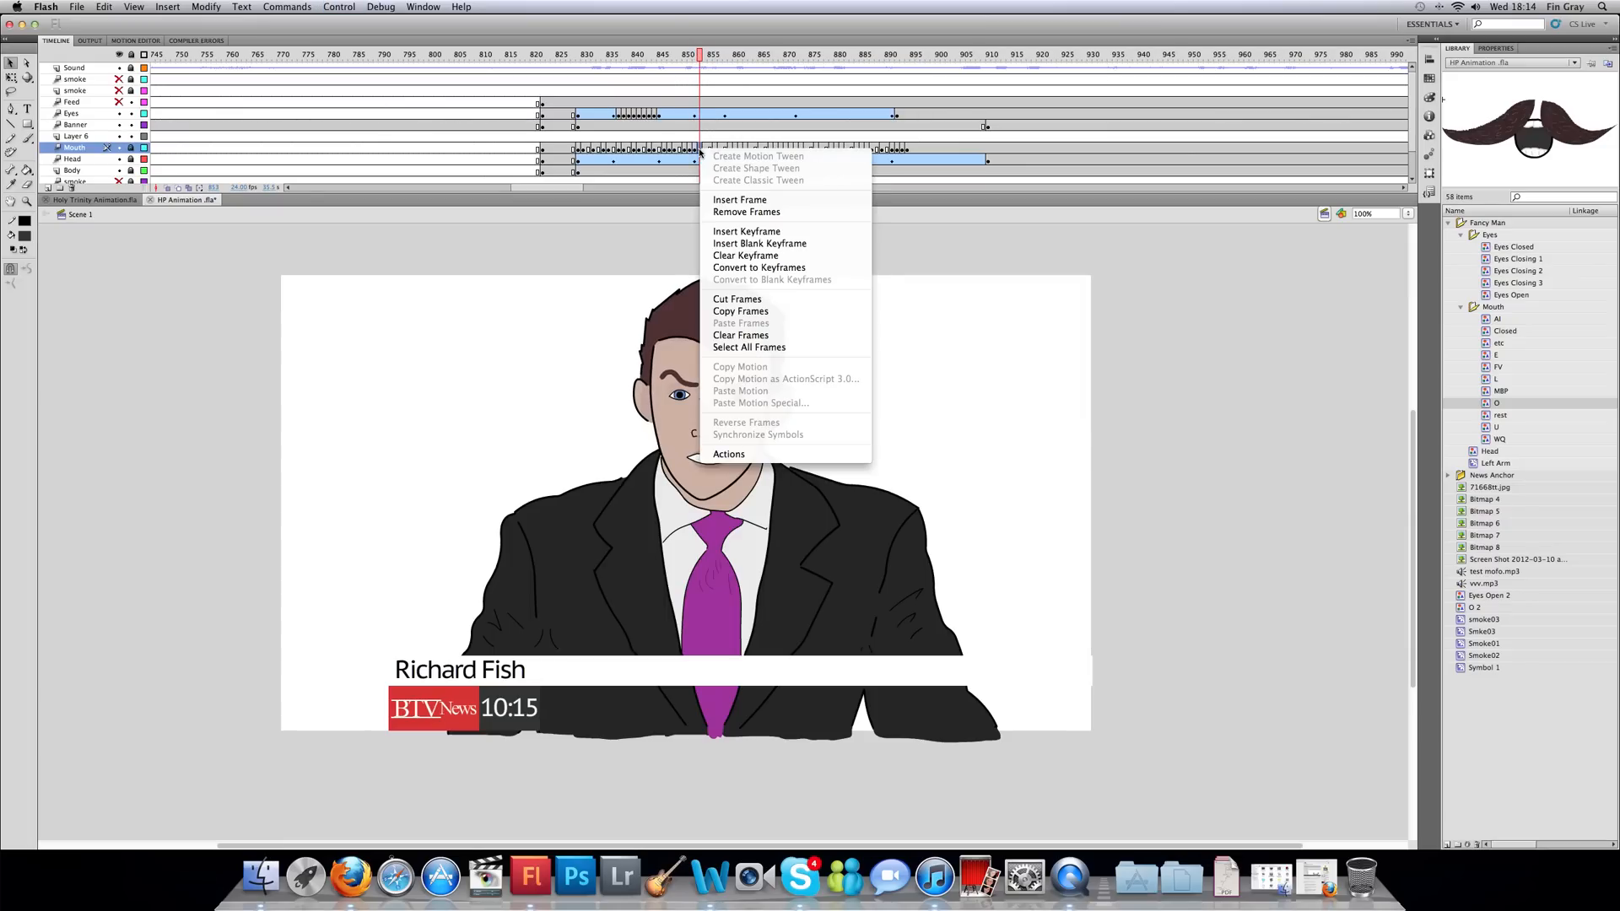
{"action": "left_click", "coordinate": [725, 209]}
{"action": "right_click", "coordinate": [696, 152]}
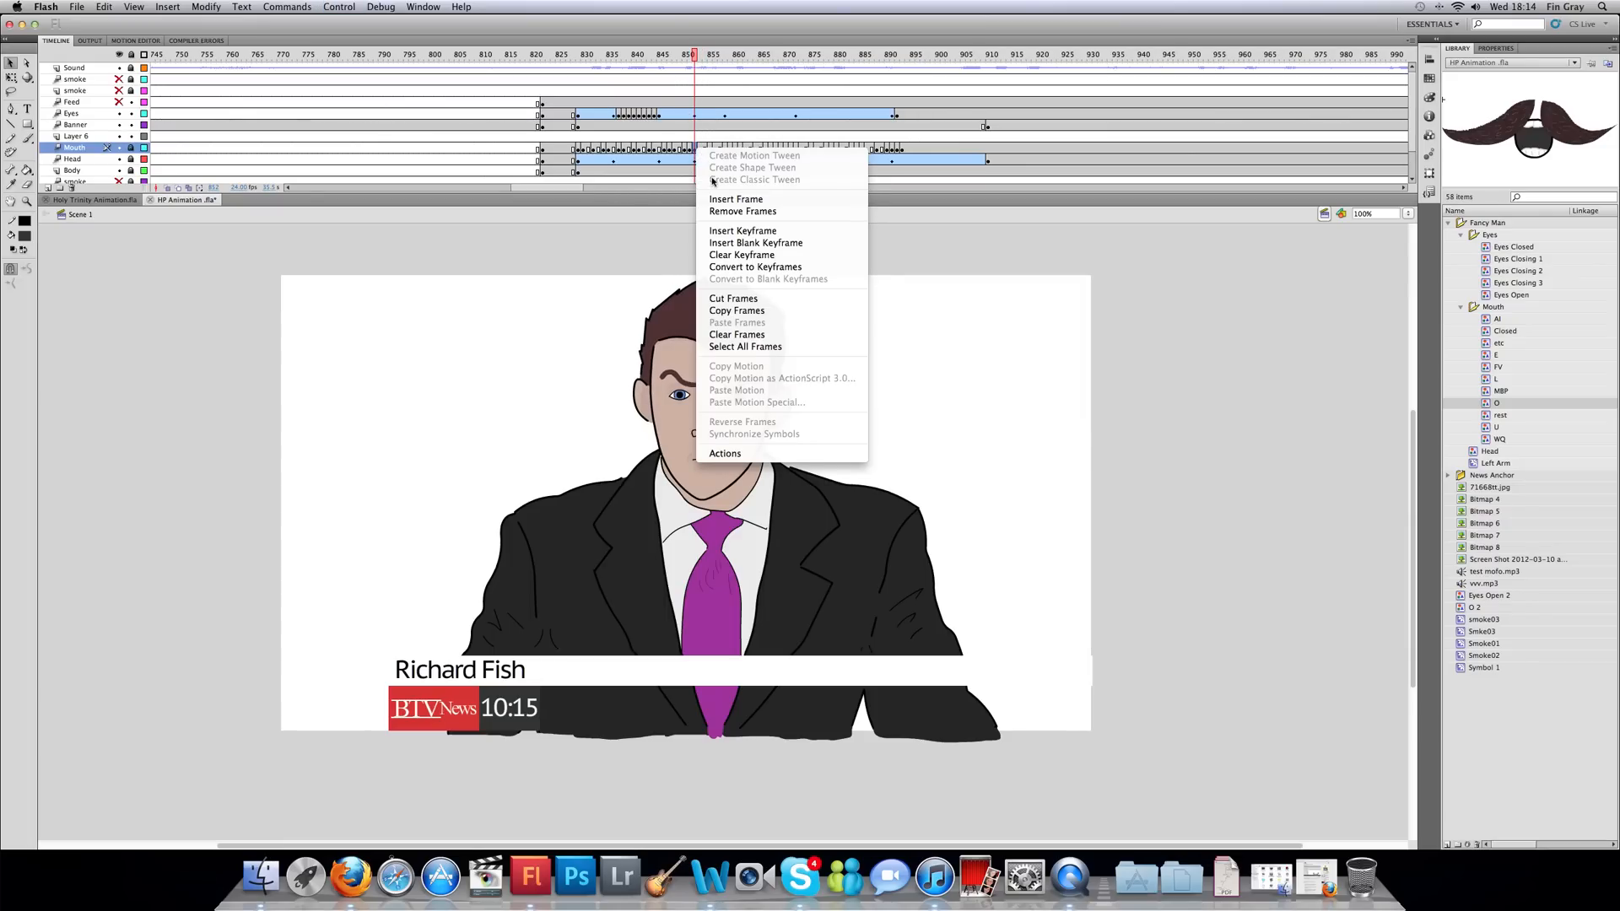
{"action": "left_click", "coordinate": [725, 192]}
- Play back the anchor's speech repeatedly between about frames 845 and 867 to check the mouth timing against the sound
{"action": "key", "text": "Return"}
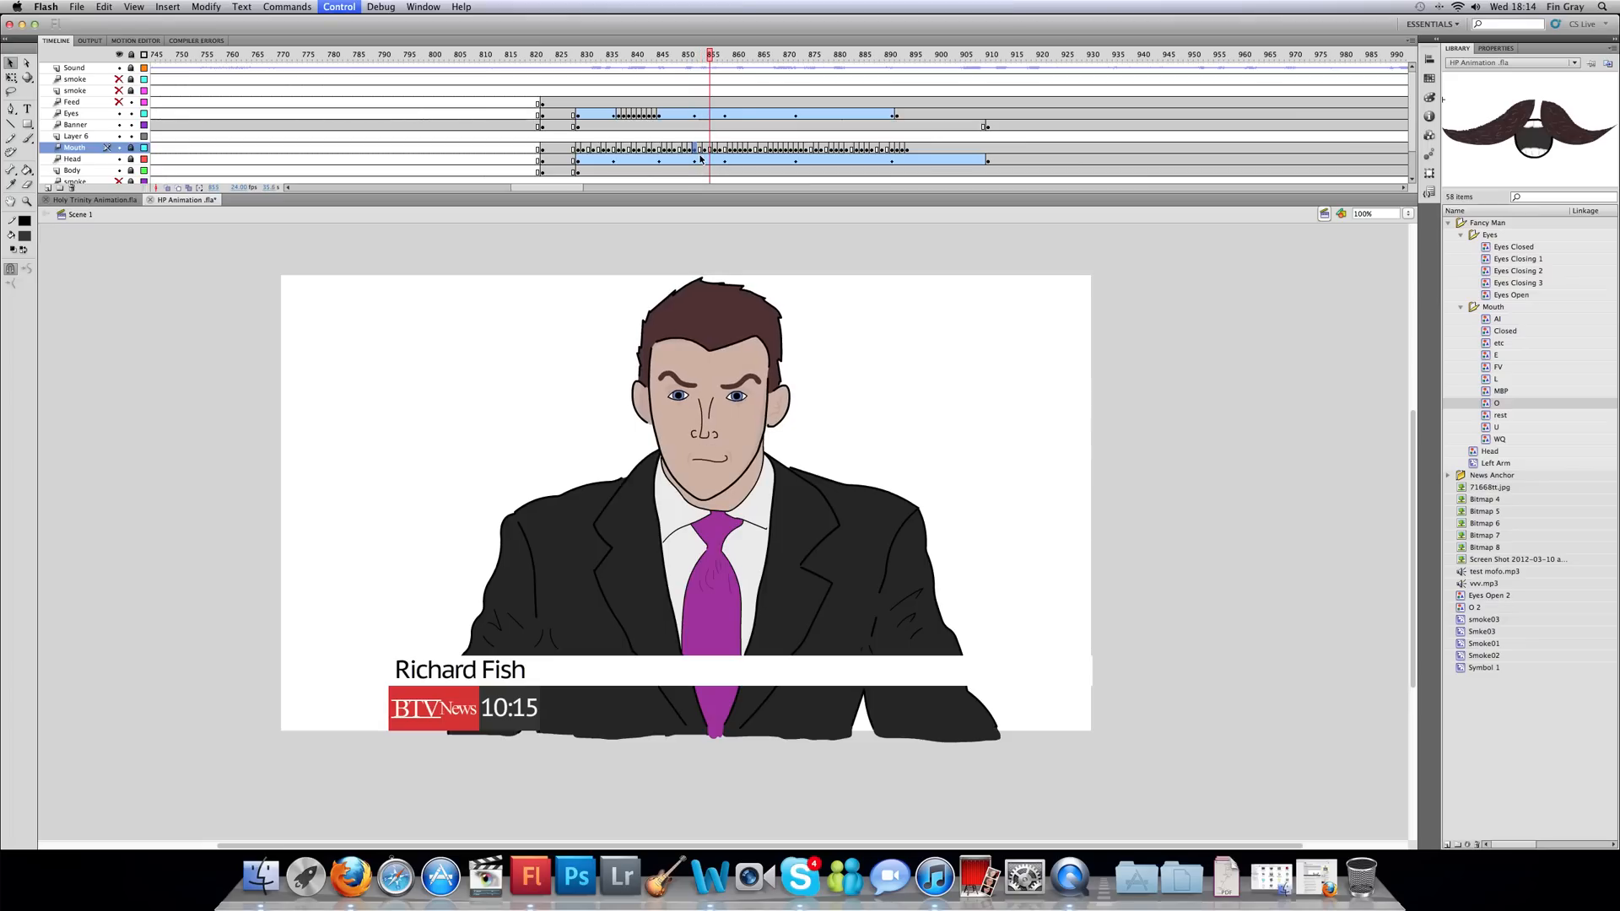
{"action": "key", "text": "Return"}
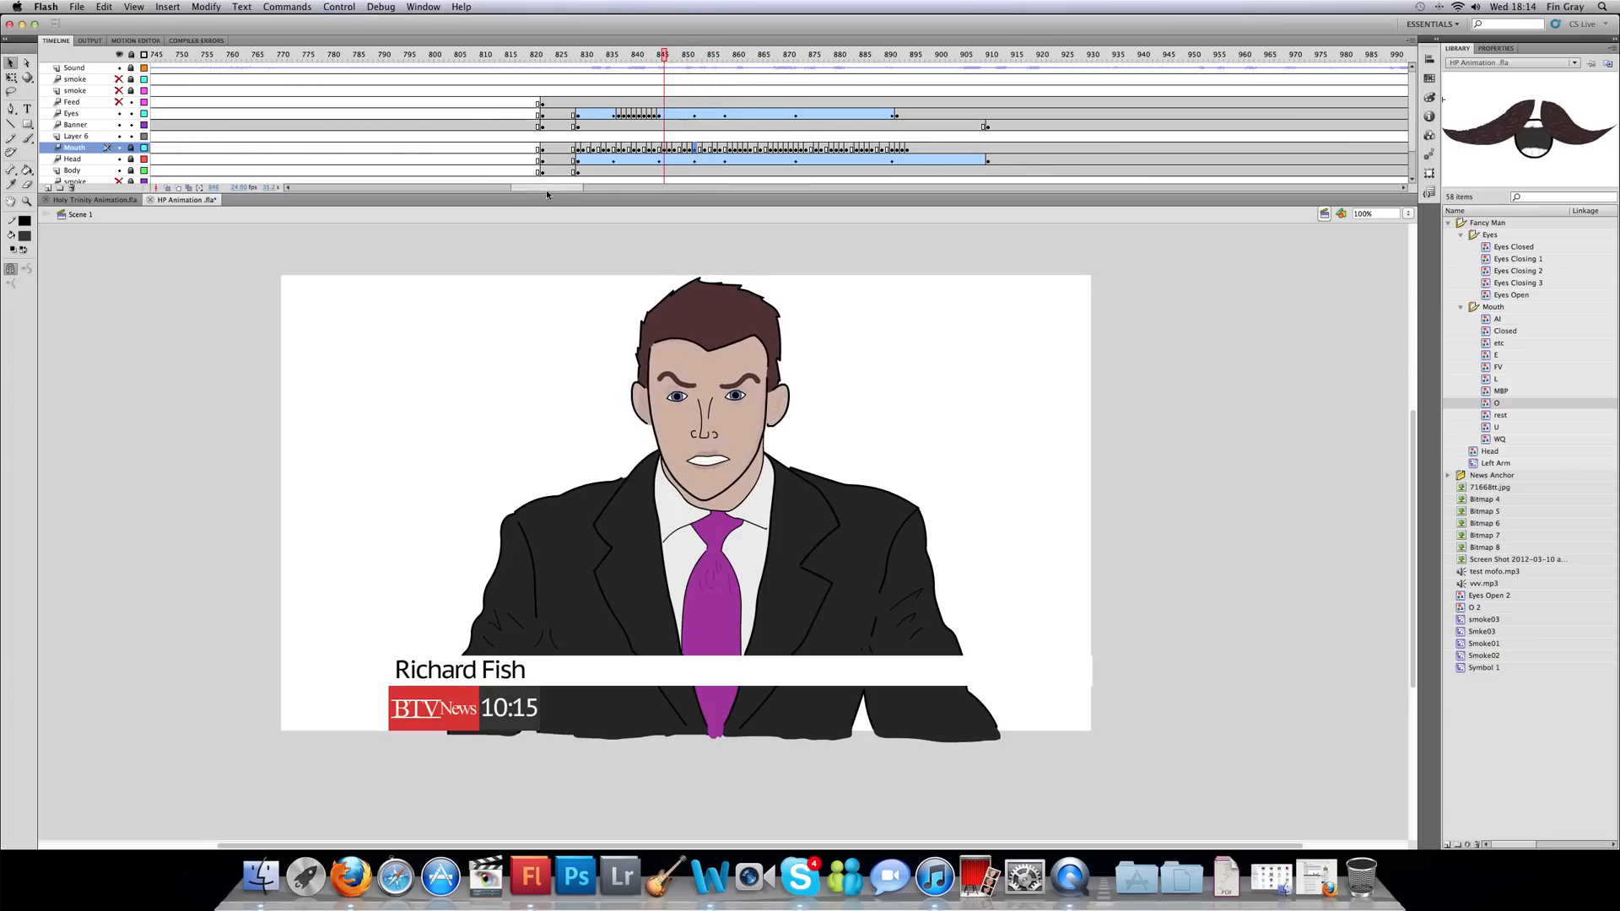
{"action": "key", "text": "Return"}
{"action": "key", "text": "Return"}
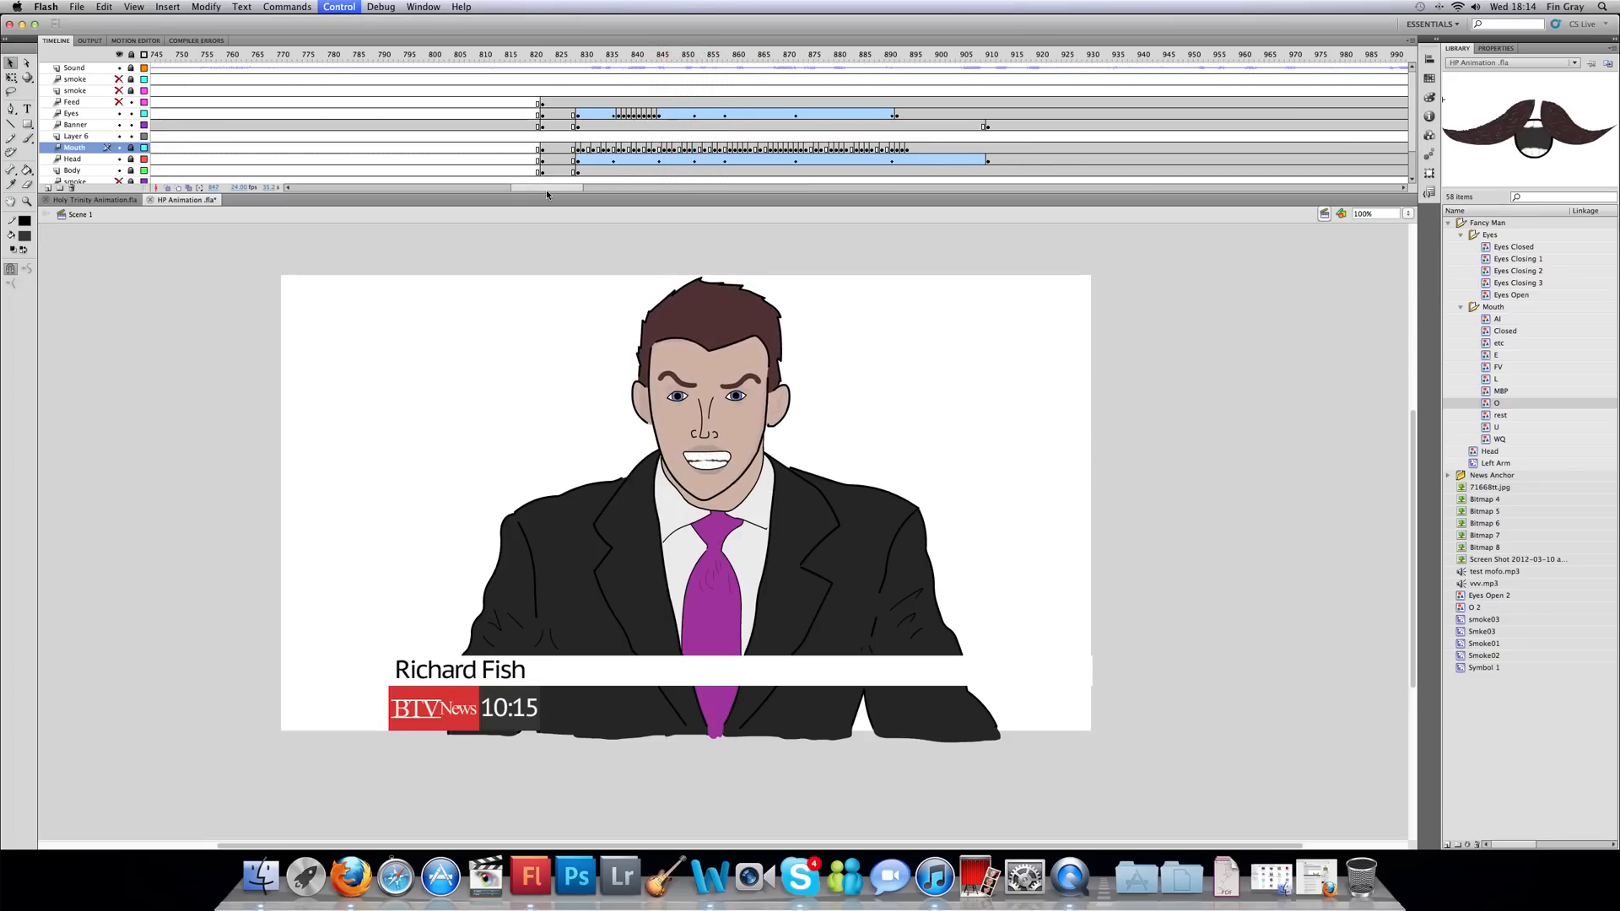
{"action": "key", "text": "Return"}
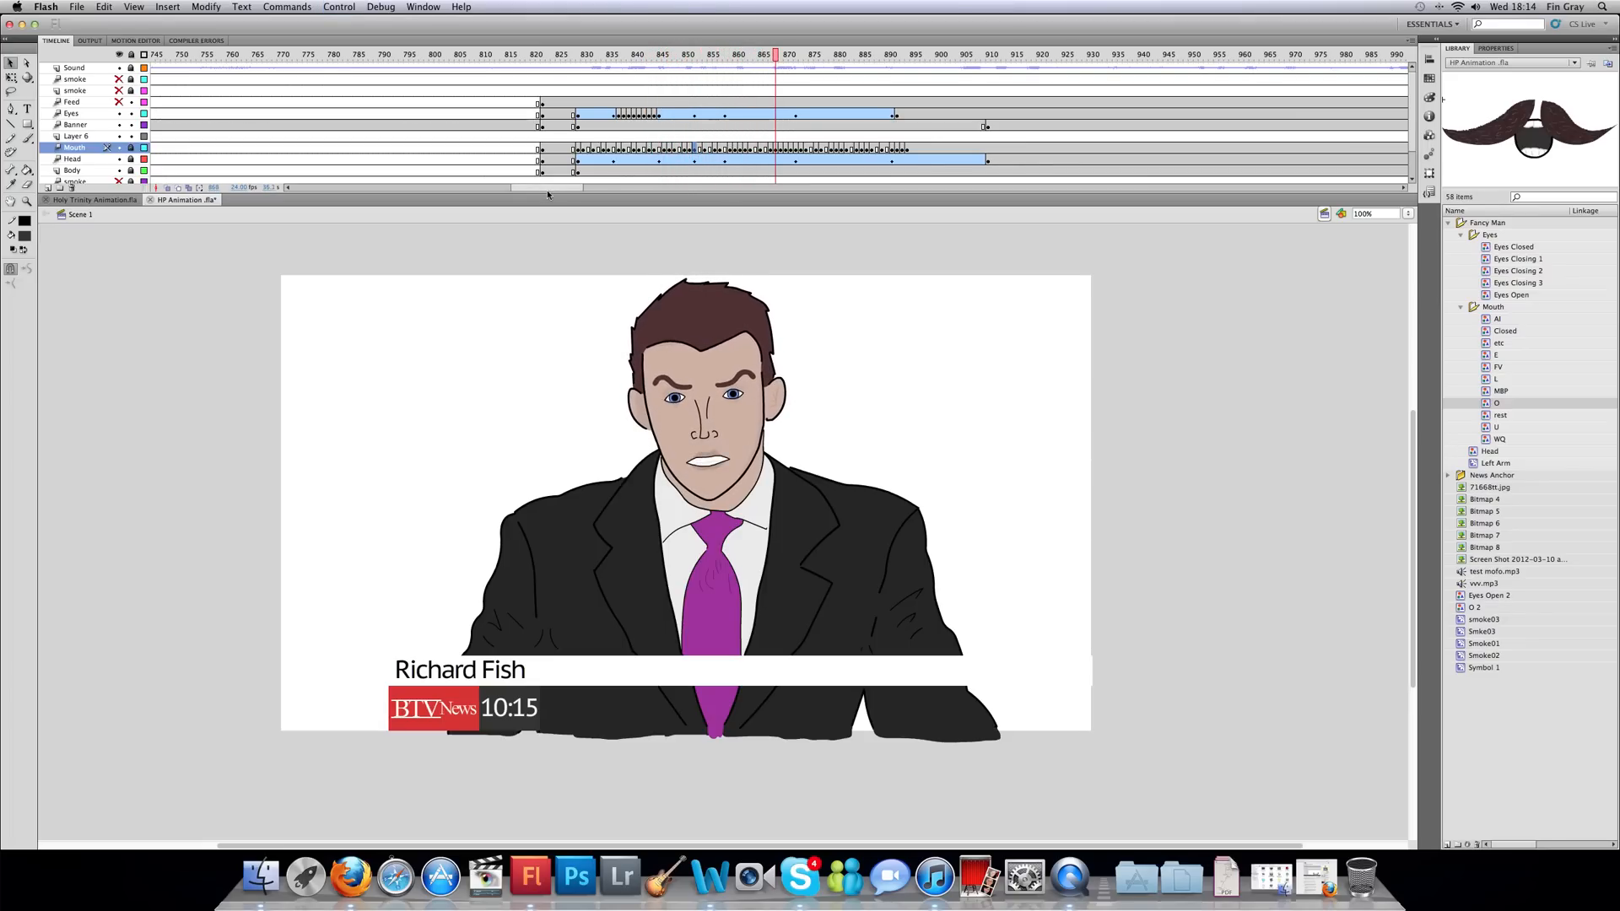
{"action": "left_click_drag", "start_coordinate": [712, 59], "coordinate": [680, 59]}
{"action": "key", "text": "Return"}
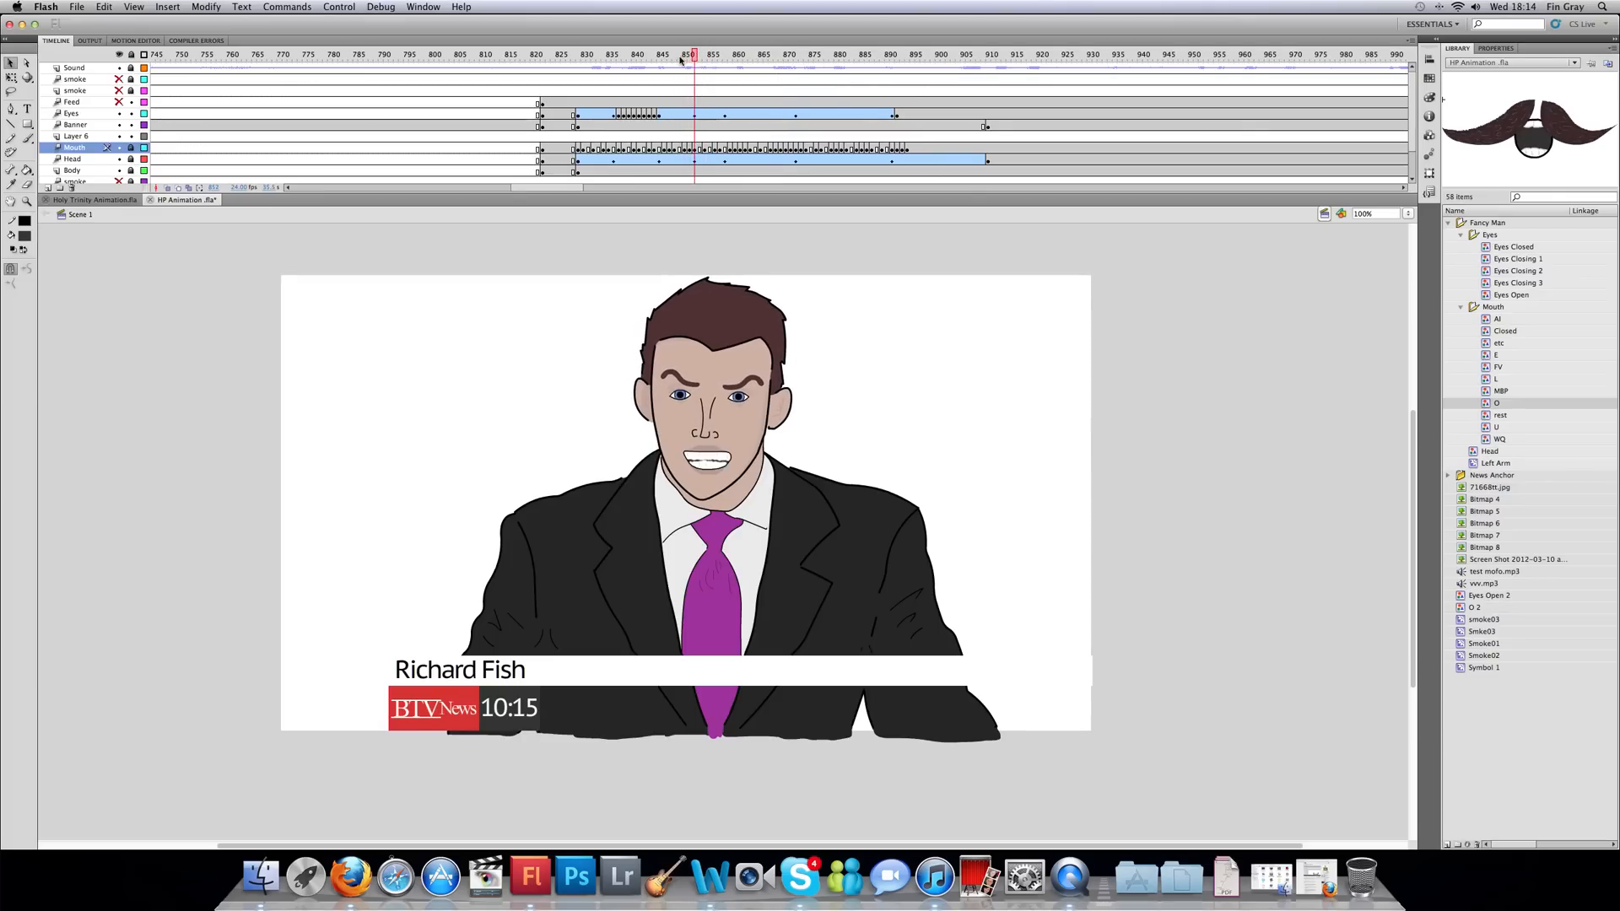
{"action": "key", "text": "Return"}
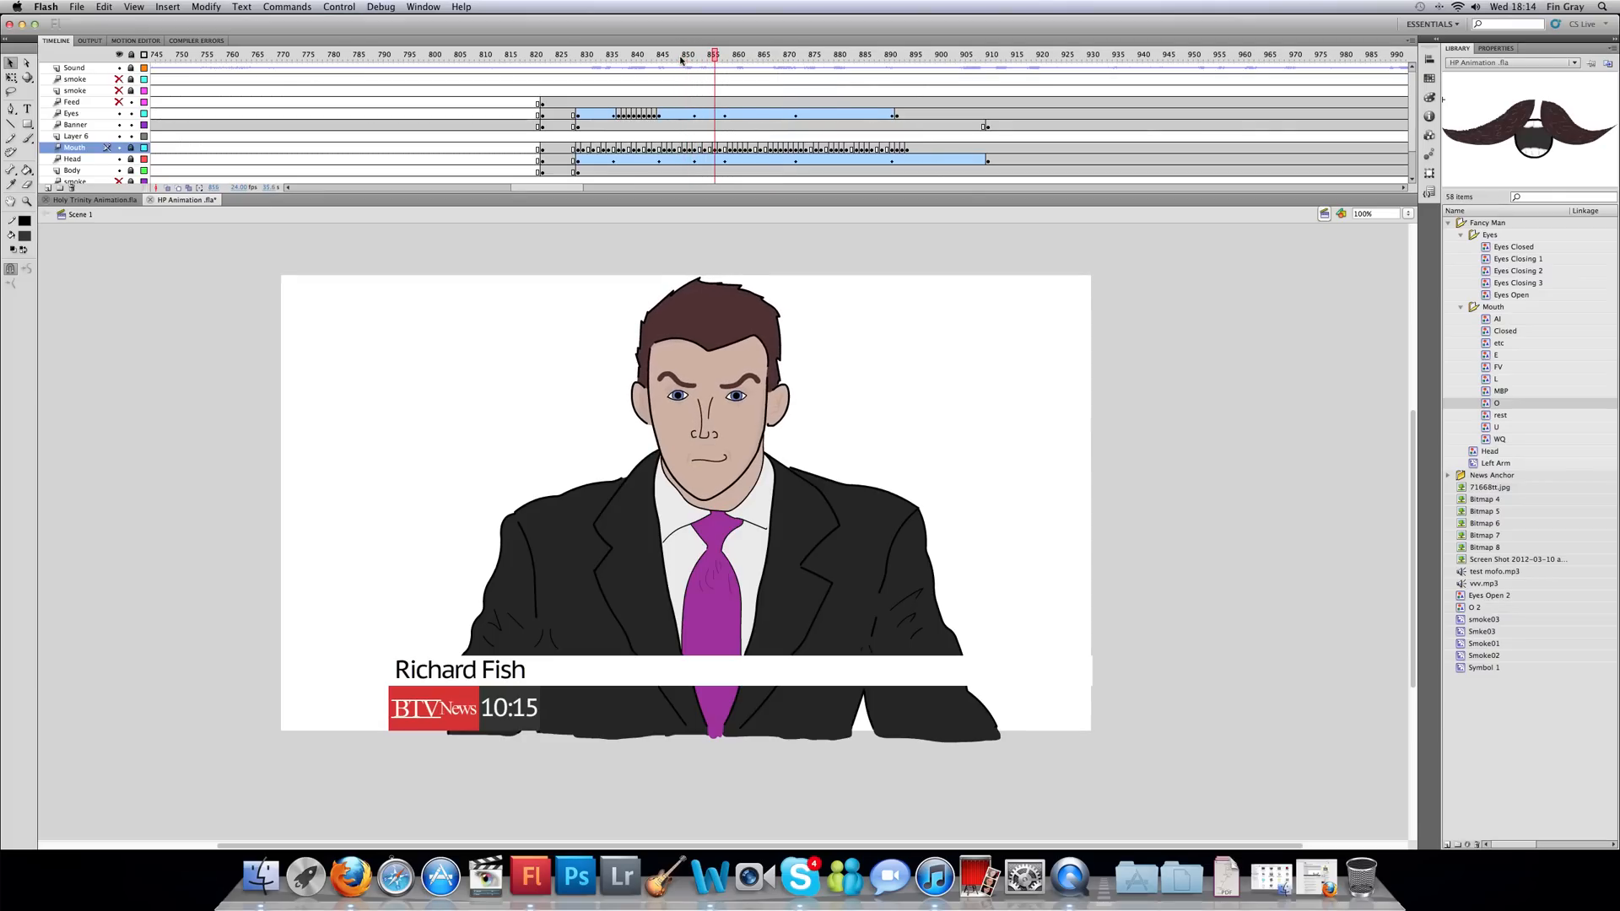
- Remove the surplus frames at about 855 and 856 from the Mouth layer
{"action": "left_click", "coordinate": [721, 152]}
{"action": "left_click", "coordinate": [715, 152]}
{"action": "right_click", "coordinate": [716, 152]}
{"action": "left_click", "coordinate": [755, 210]}
{"action": "left_click", "coordinate": [721, 152]}
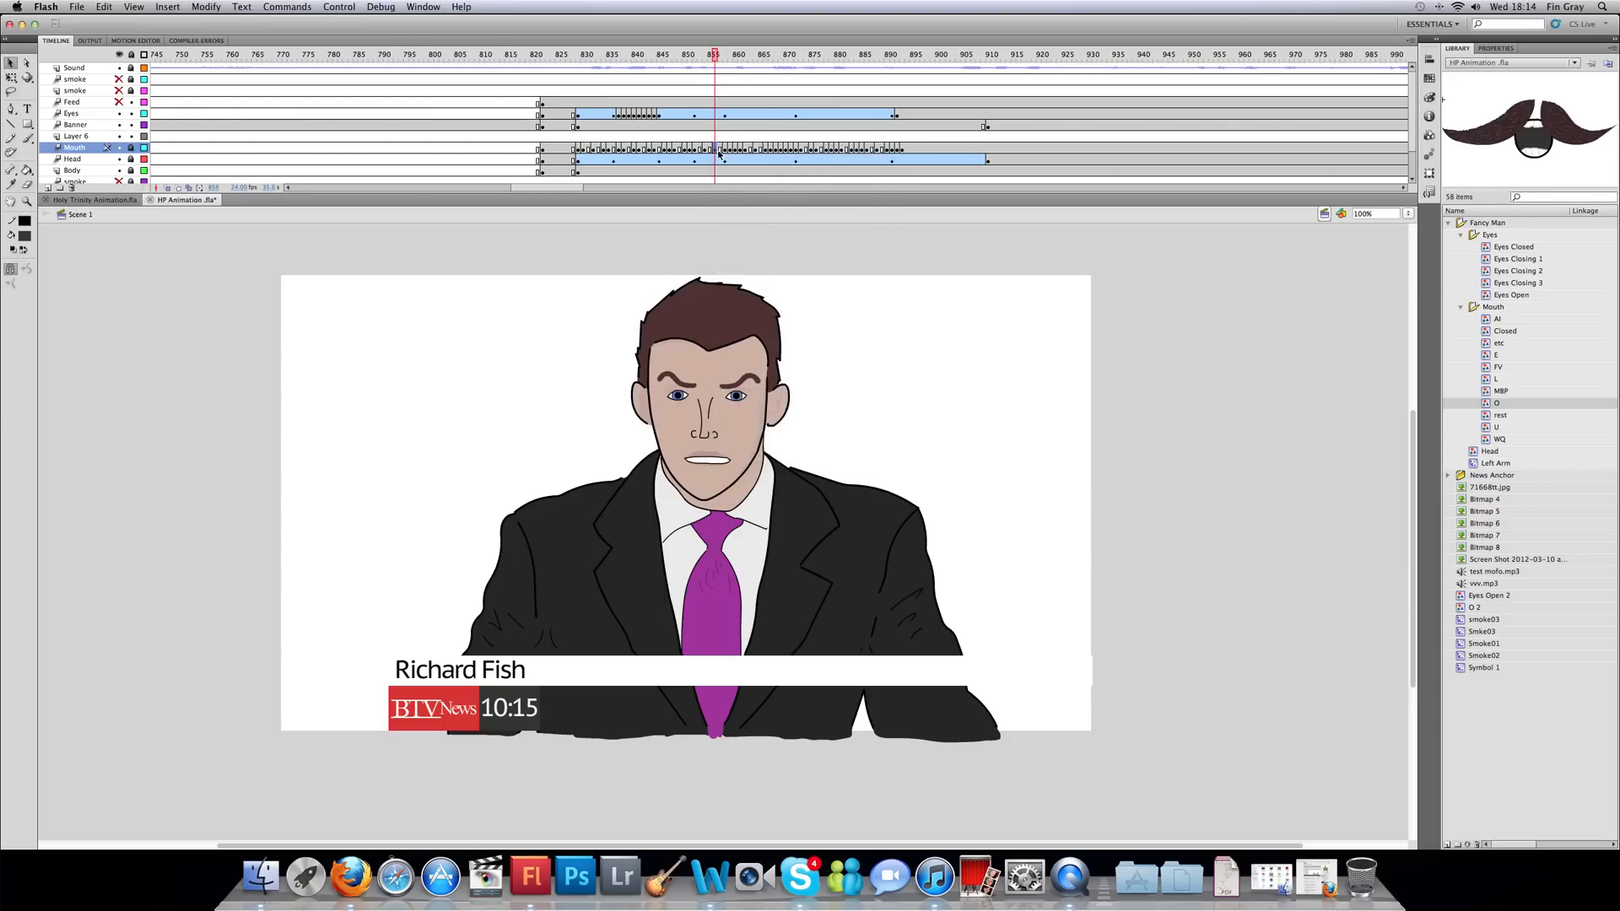
{"action": "right_click", "coordinate": [721, 152]}
{"action": "left_click", "coordinate": [741, 210]}
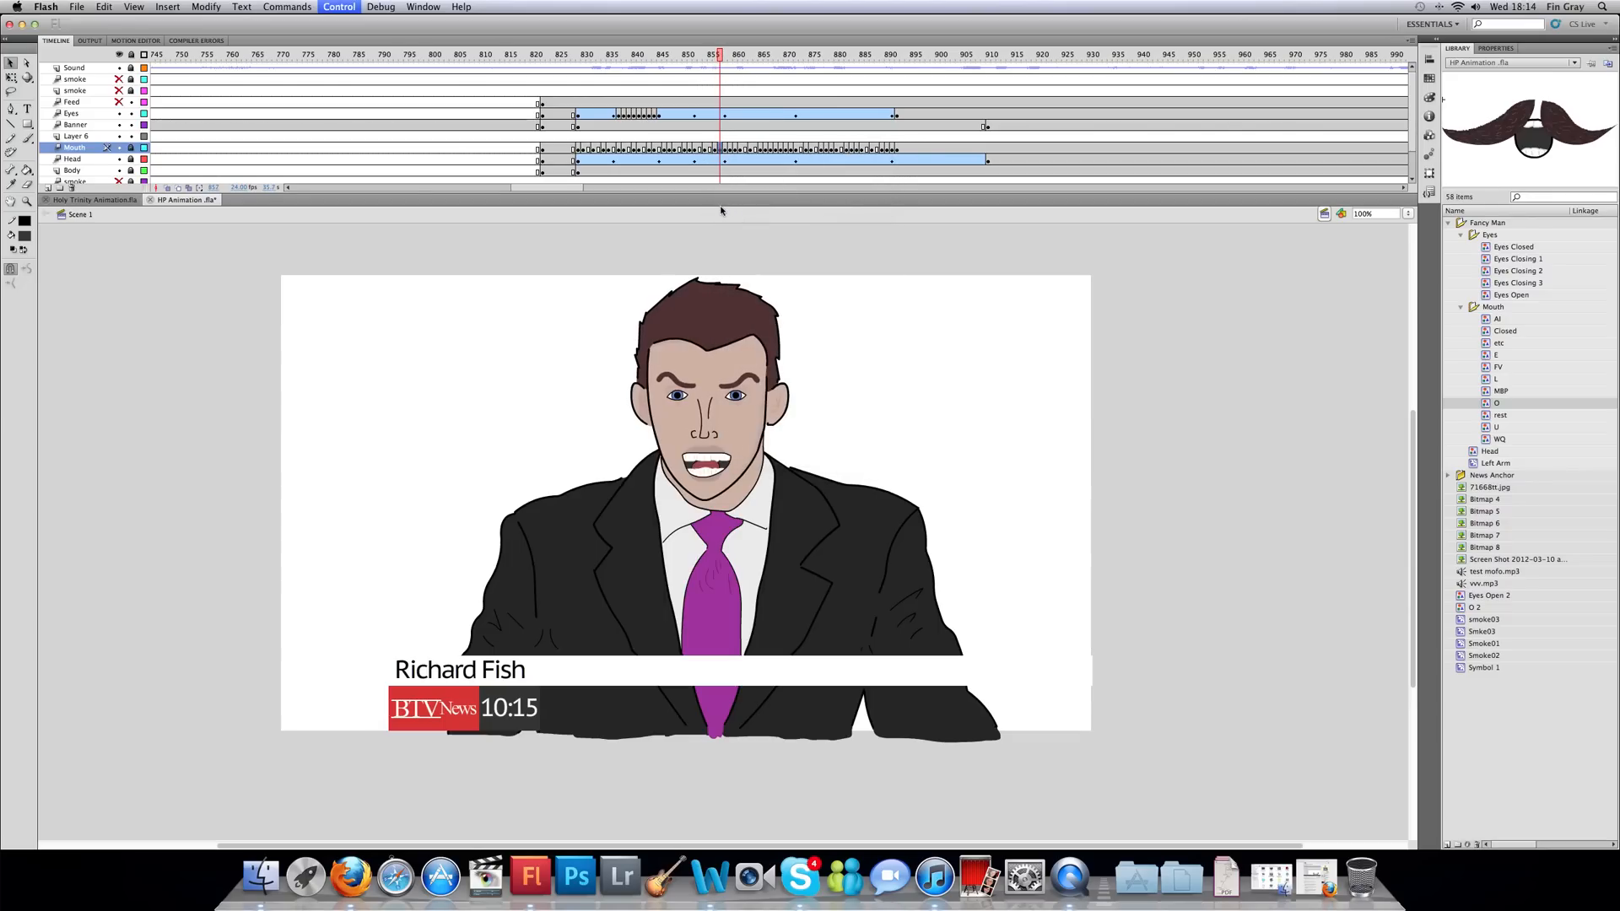
- Compare the mouth shapes around frames 858 and 859, and remove the frame at 858 from the Mouth layer
{"action": "left_click", "coordinate": [730, 181]}
{"action": "key", "text": "comma"}
{"action": "key", "text": "comma"}
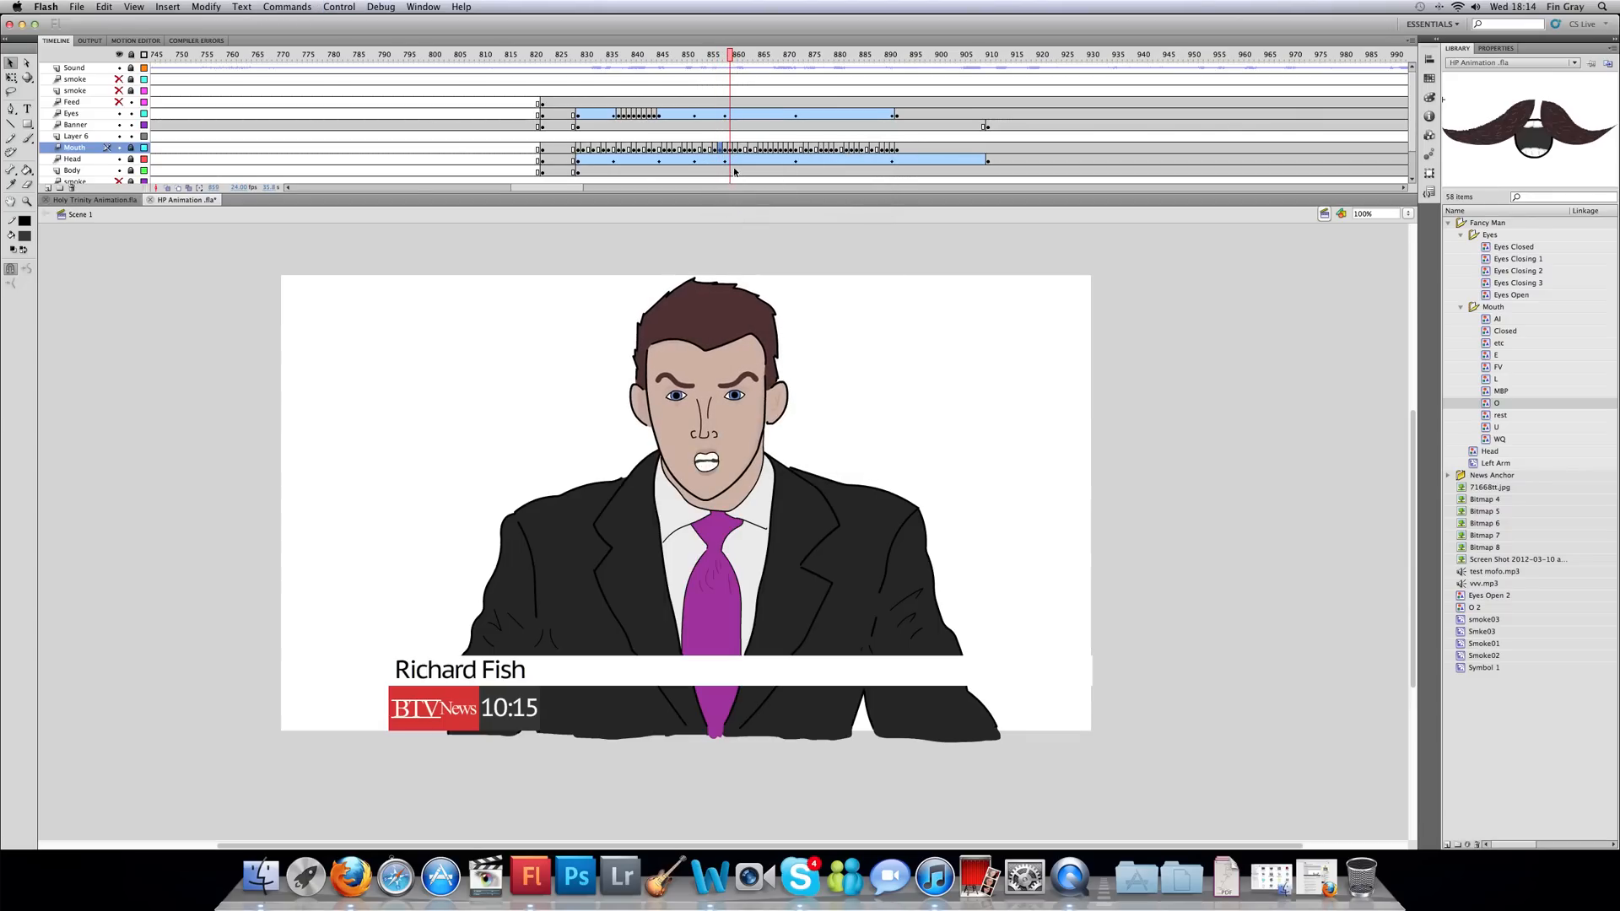
{"action": "key", "text": "period"}
{"action": "key", "text": "period"}
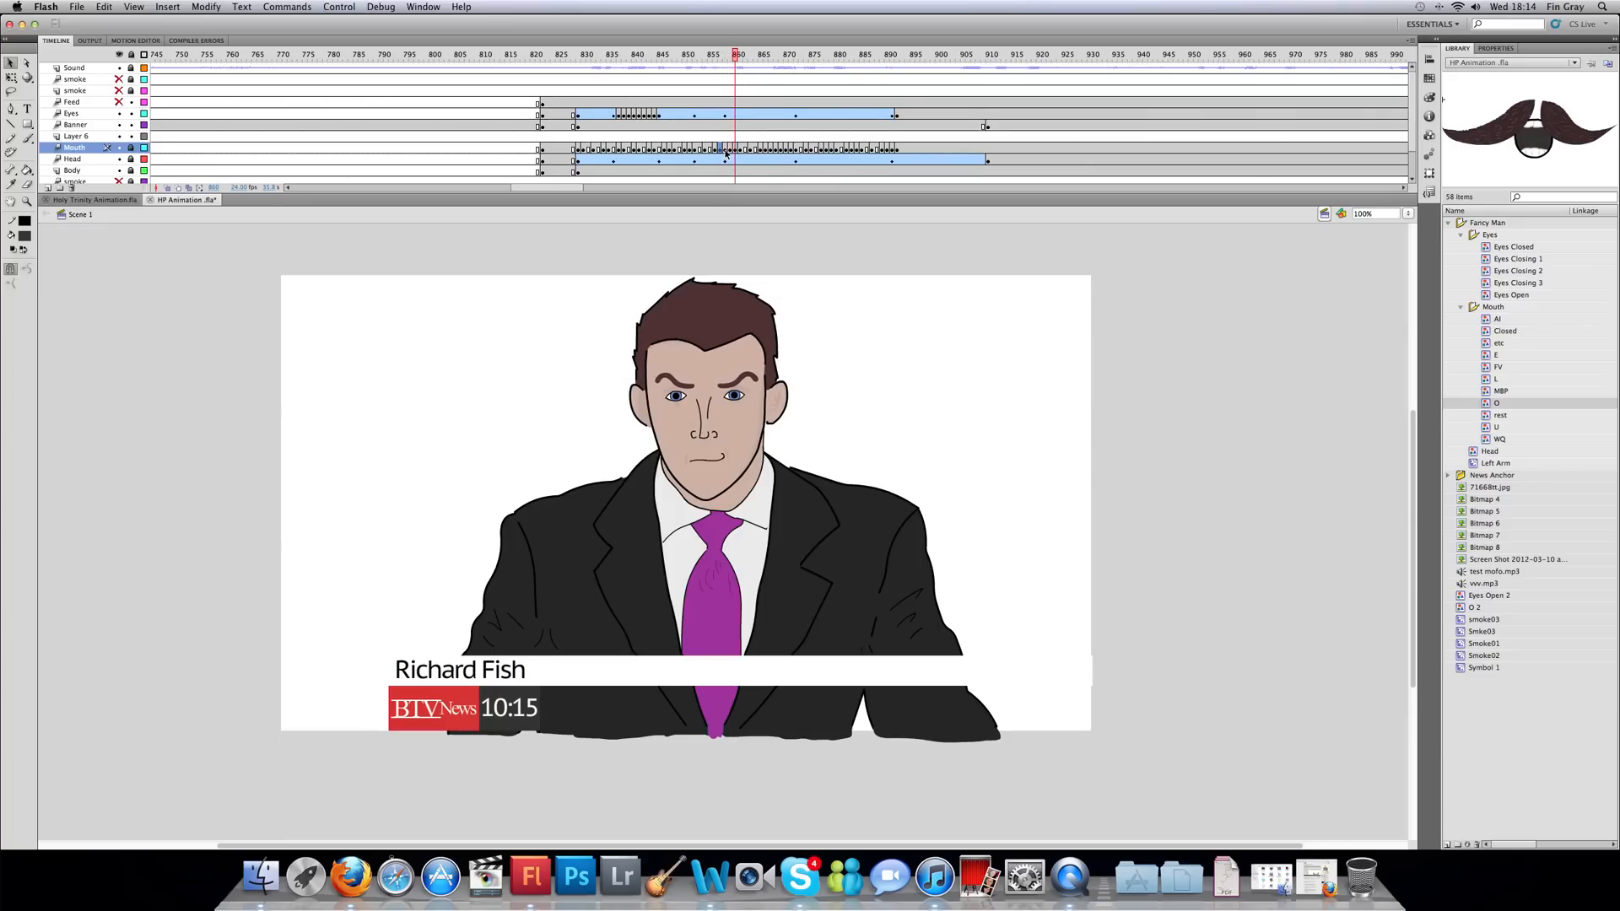
{"action": "left_click", "coordinate": [725, 154]}
{"action": "right_click", "coordinate": [727, 151]}
{"action": "left_click", "coordinate": [752, 217]}
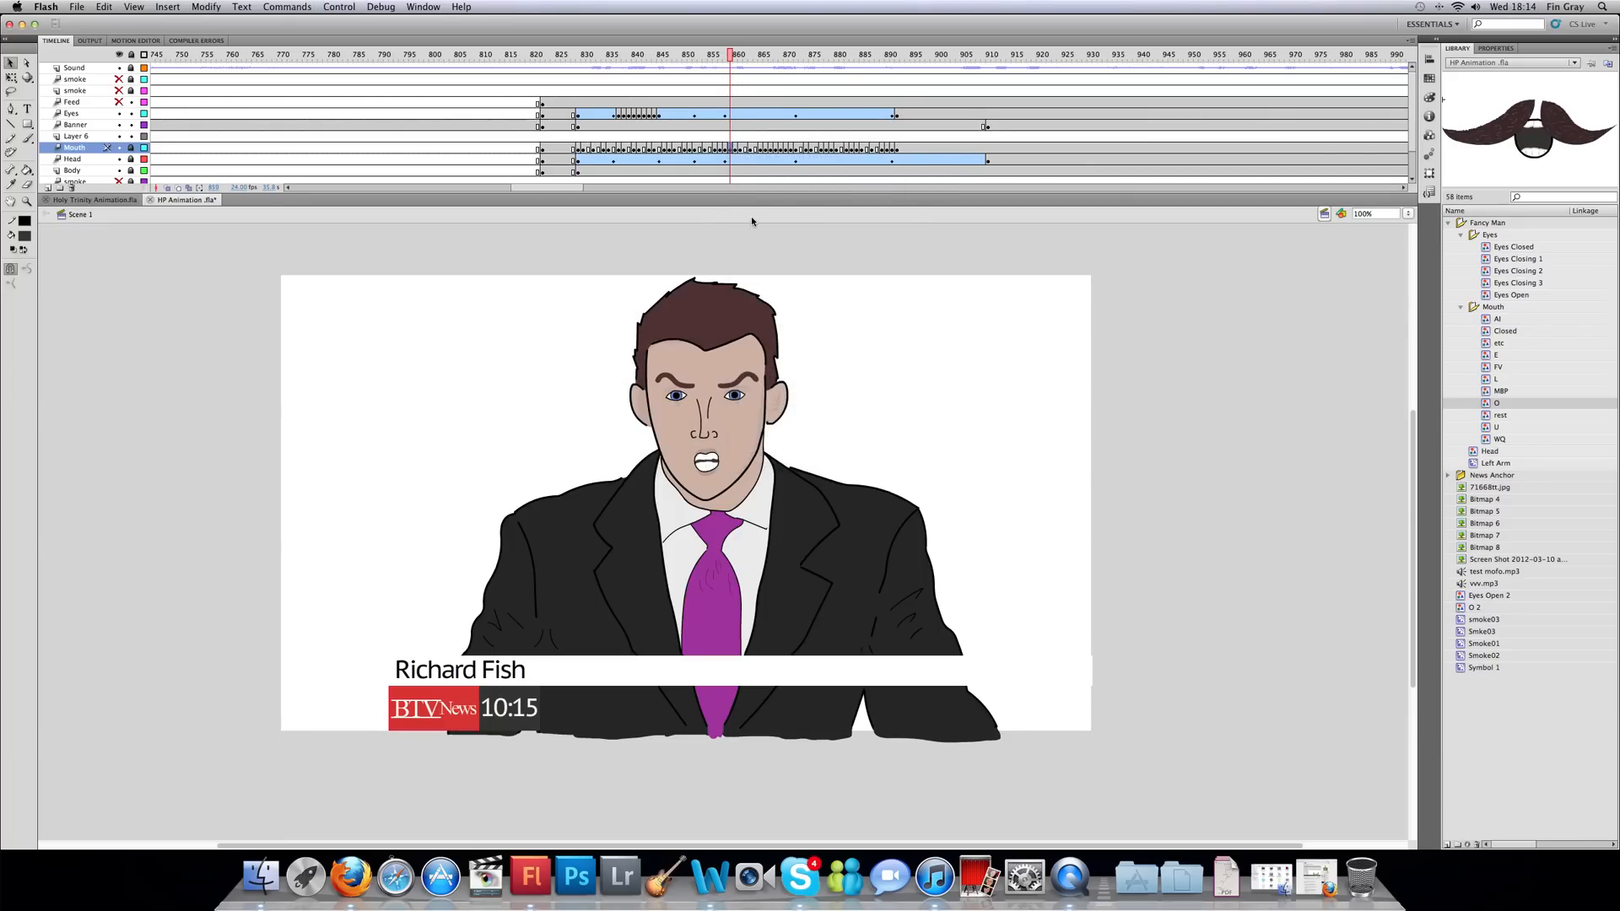
{"action": "right_click", "coordinate": [731, 157]}
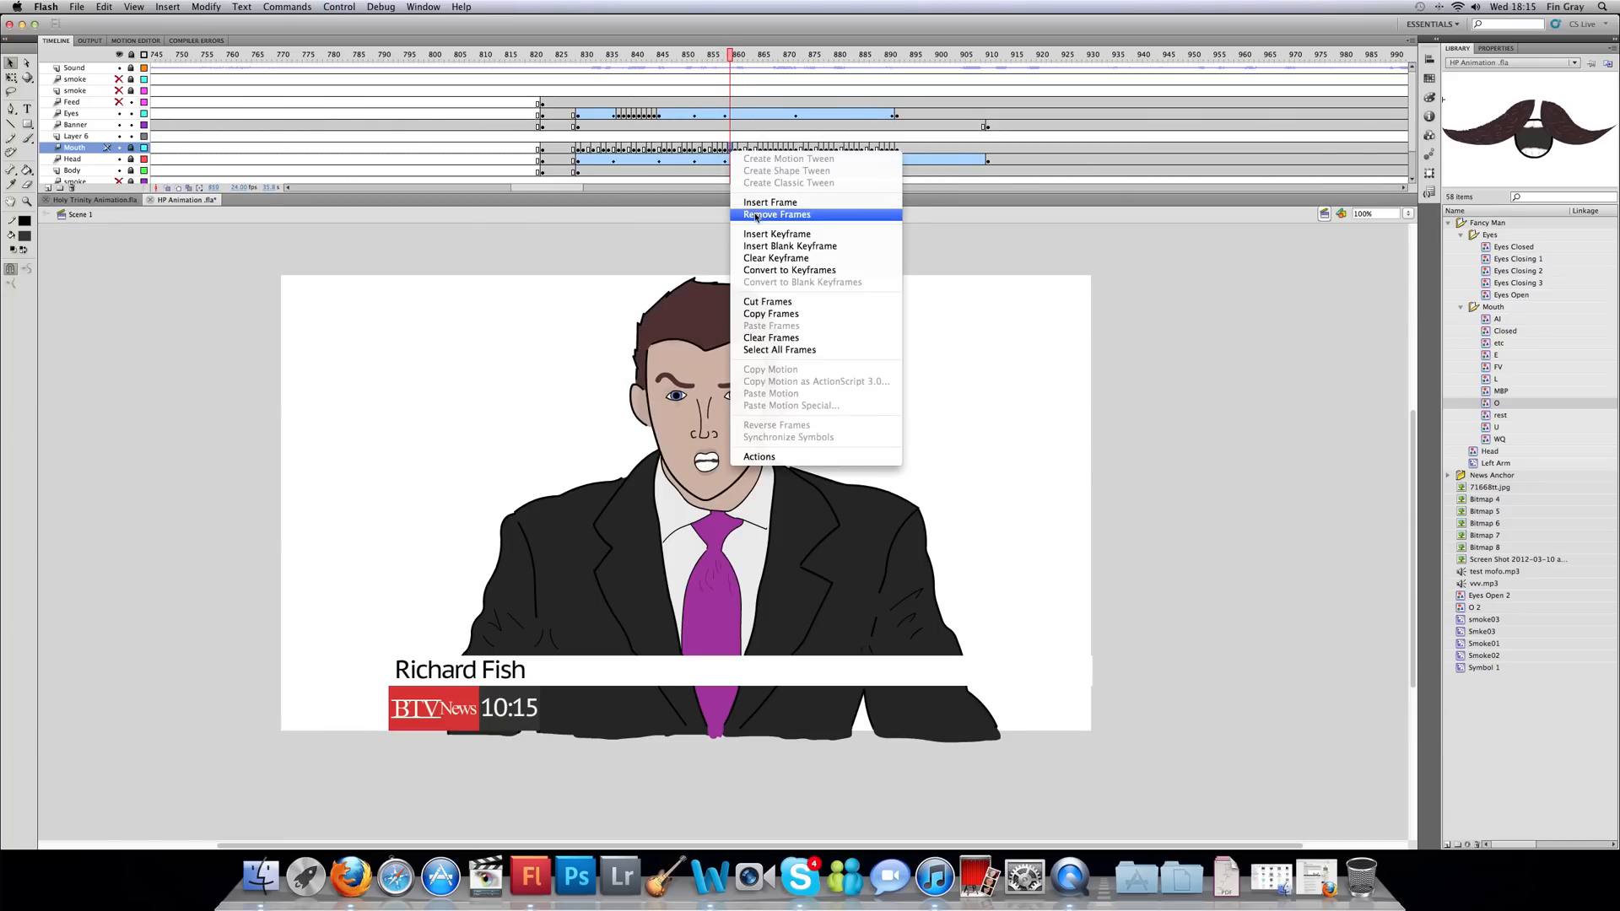
{"action": "left_click", "coordinate": [755, 221]}
- Go back to about frame 848 and advance to about frame 867, checking each mouth shape against the sound
{"action": "key", "text": "comma"}
{"action": "key", "text": "comma"}
{"action": "key", "text": "comma"}
{"action": "key", "text": "comma"}
{"action": "key", "text": "comma"}
{"action": "key", "text": "comma"}
{"action": "key", "text": "comma"}
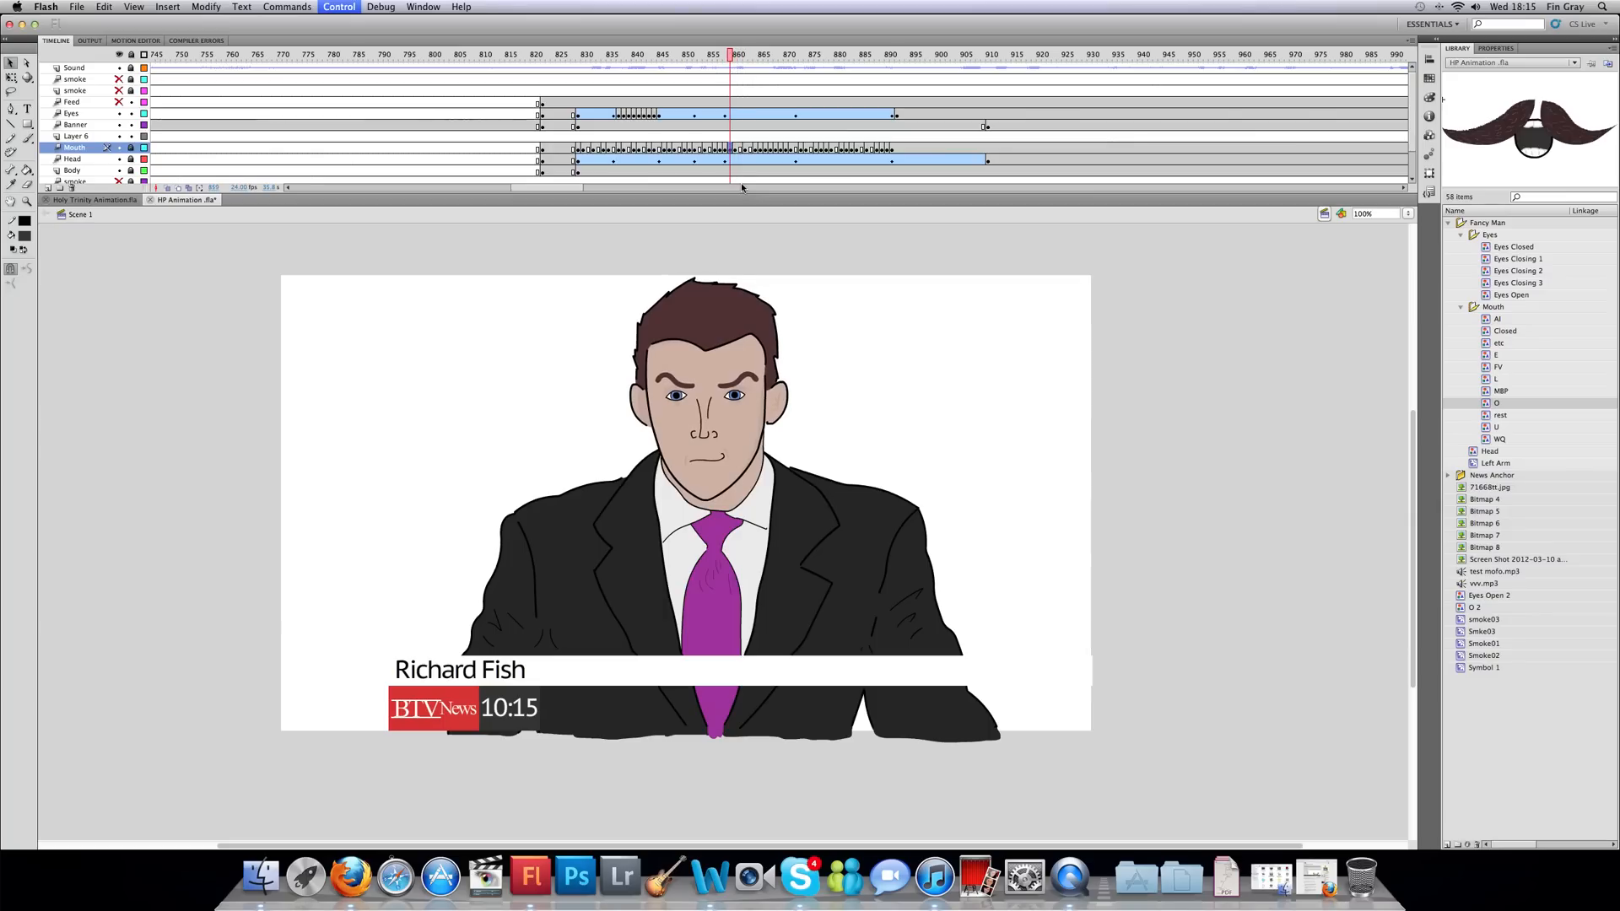
{"action": "key", "text": "comma"}
{"action": "key", "text": "comma"}
{"action": "key", "text": "comma"}
{"action": "key", "text": "comma"}
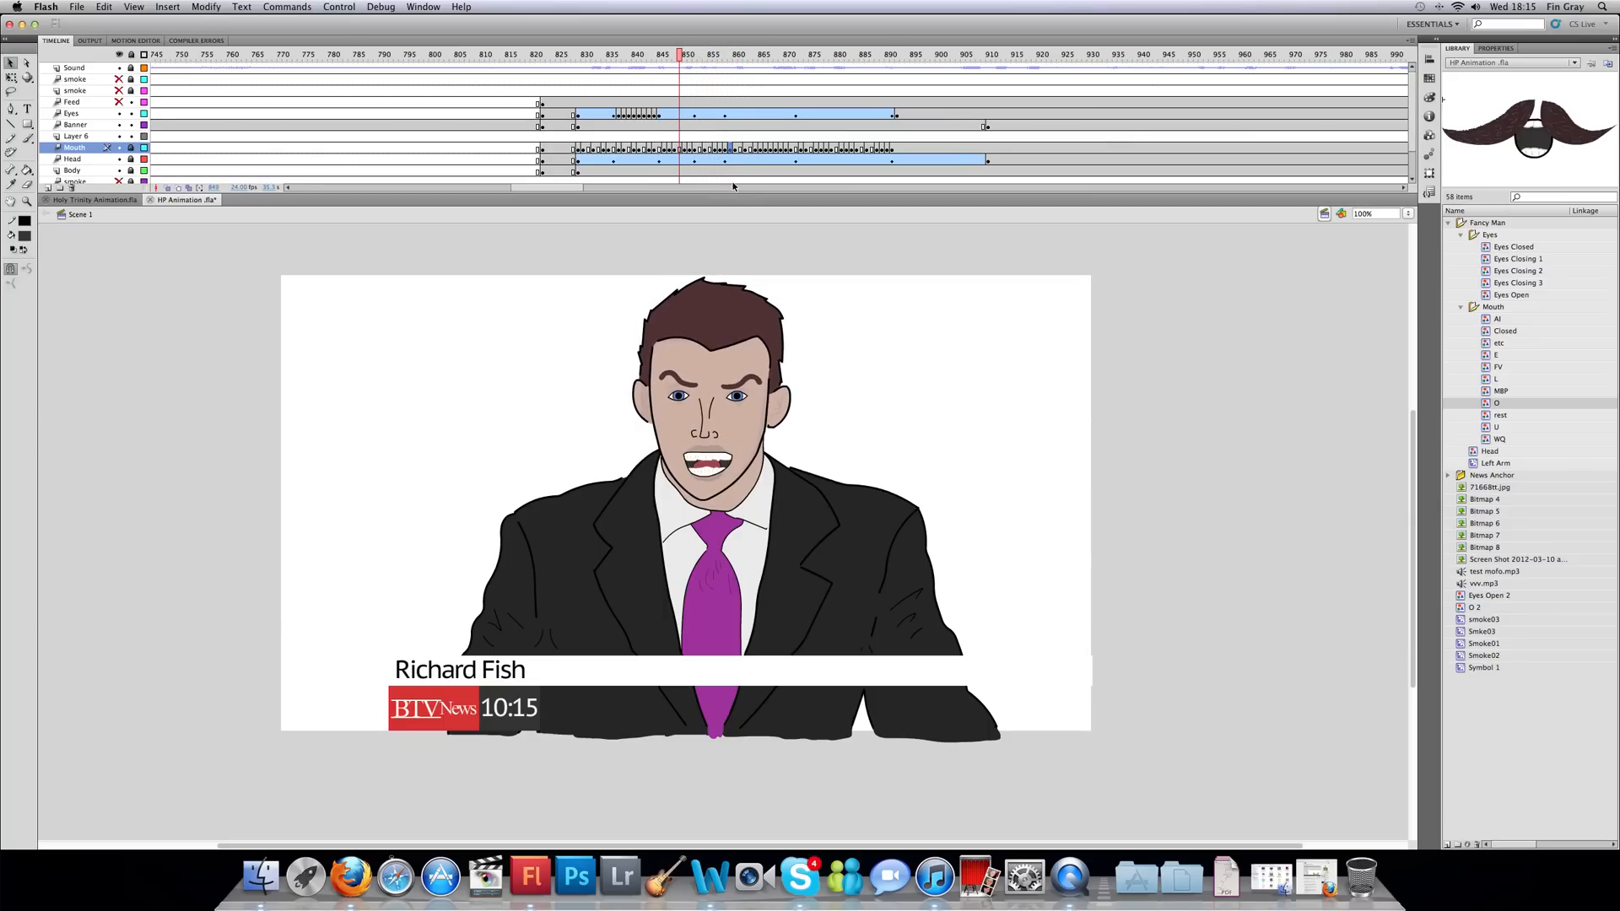
{"action": "key", "text": "period"}
{"action": "key", "text": "period"}
{"action": "key", "text": "period"}
{"action": "key", "text": "period"}
{"action": "key", "text": "period"}
{"action": "key", "text": "period"}
{"action": "key", "text": "period"}
{"action": "key", "text": "period"}
{"action": "key", "text": "period"}
{"action": "key", "text": "period"}
{"action": "key", "text": "period"}
{"action": "key", "text": "period"}
{"action": "key", "text": "period"}
{"action": "key", "text": "period"}
{"action": "key", "text": "period"}
{"action": "key", "text": "period"}
{"action": "key", "text": "period"}
{"action": "key", "text": "period"}
{"action": "key", "text": "period"}
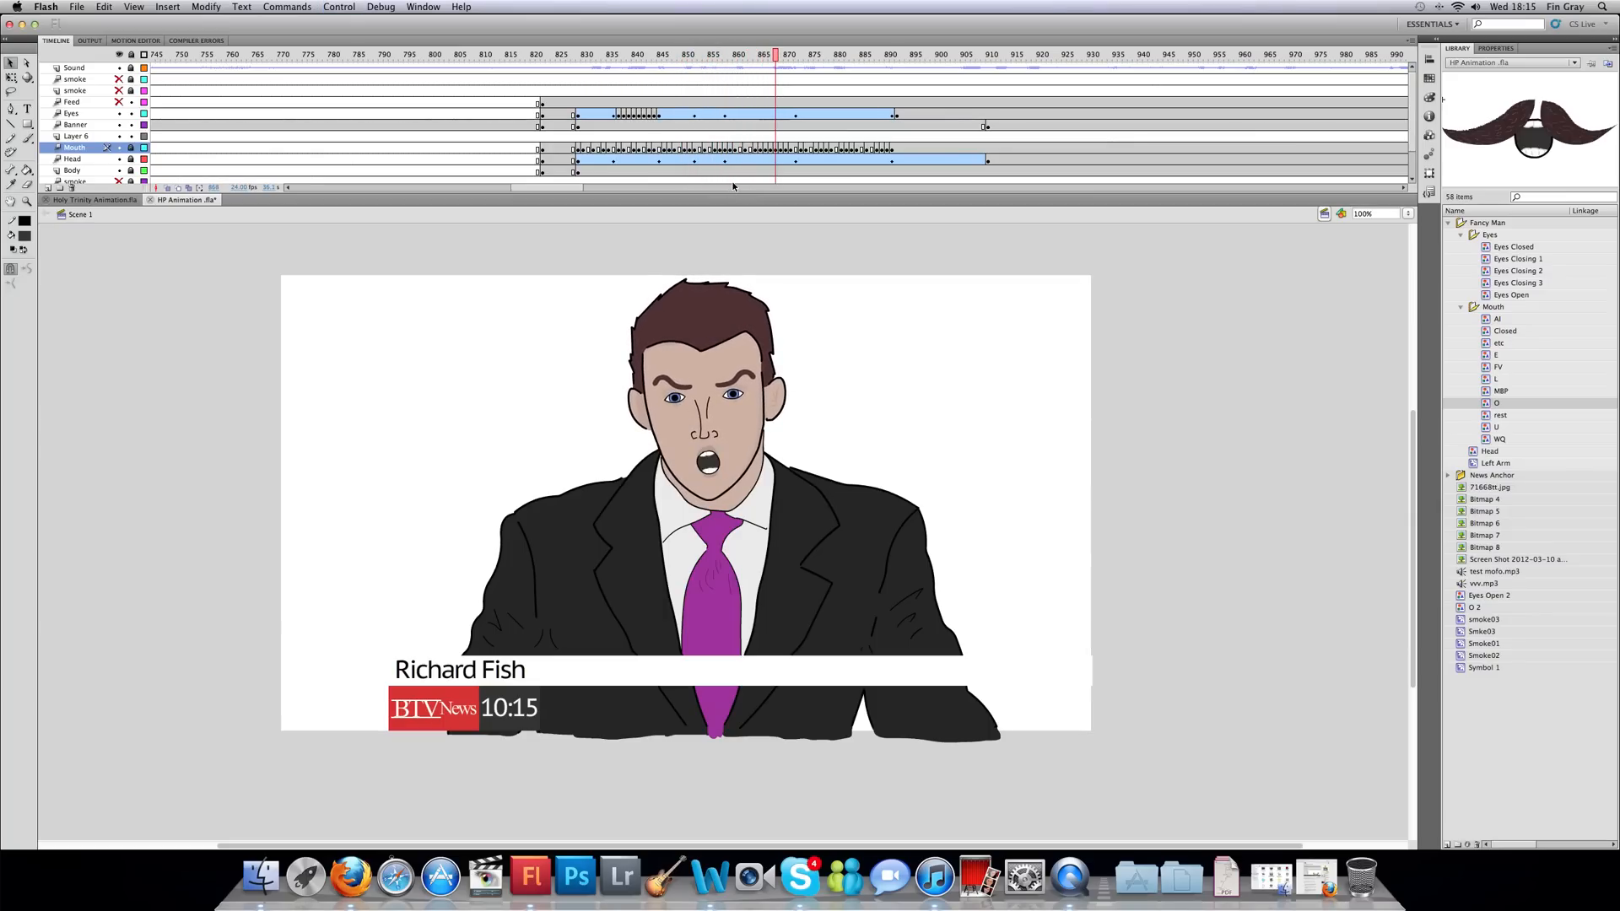
- Play the anchor's speech from about frame 848 and again from about frame 830 to review the lip sync
{"action": "left_click", "coordinate": [677, 55]}
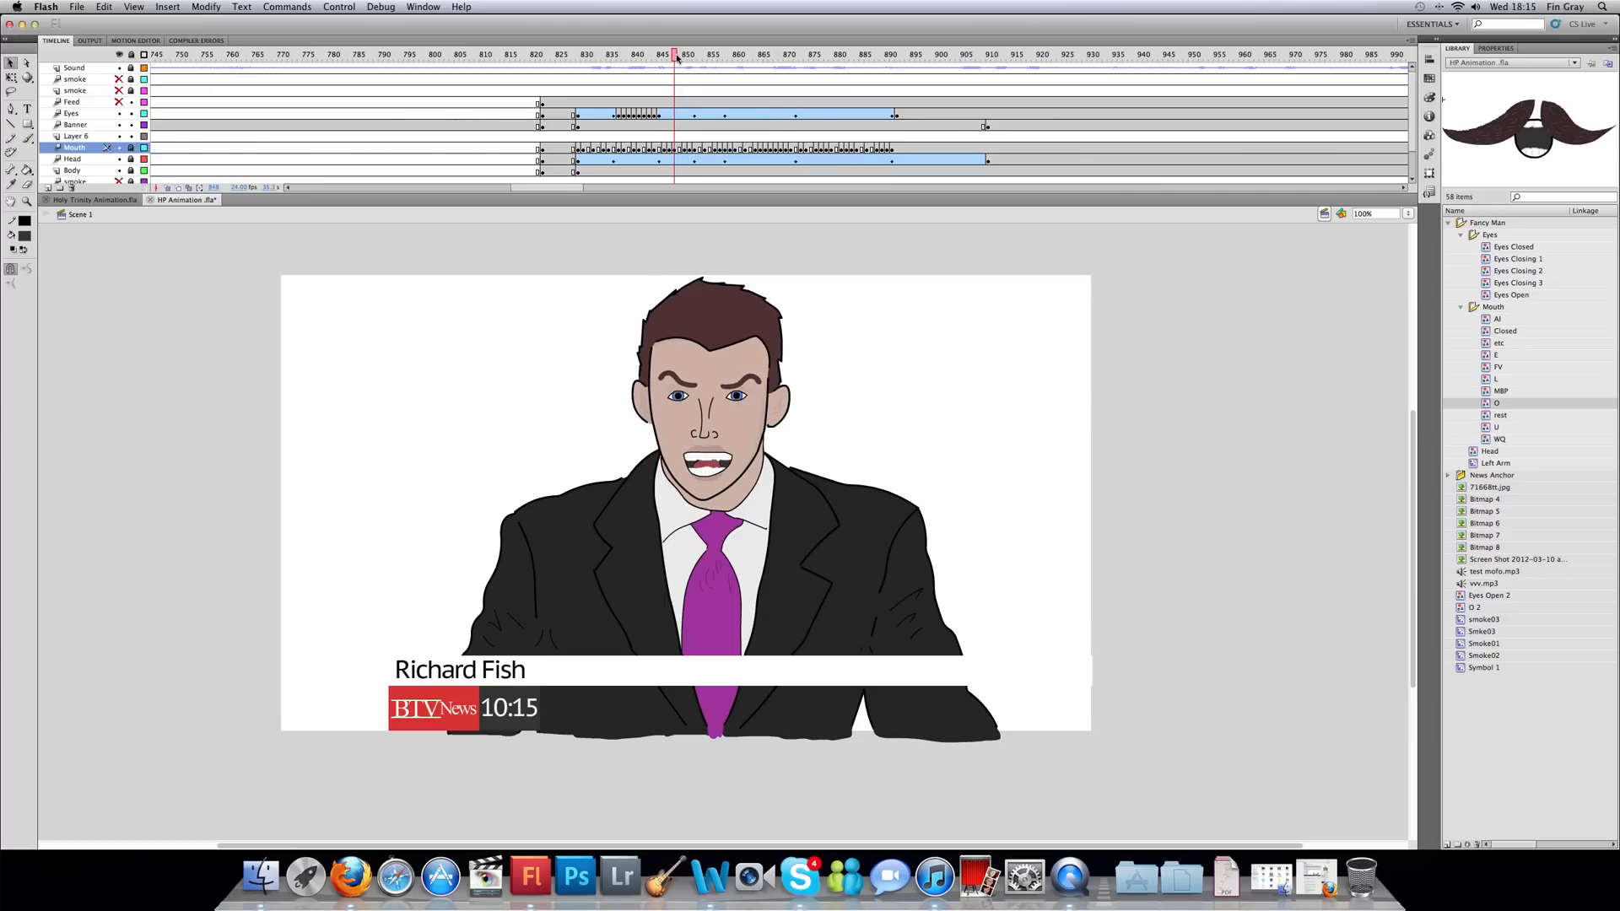
{"action": "left_click_drag", "start_coordinate": [676, 56], "coordinate": [680, 56]}
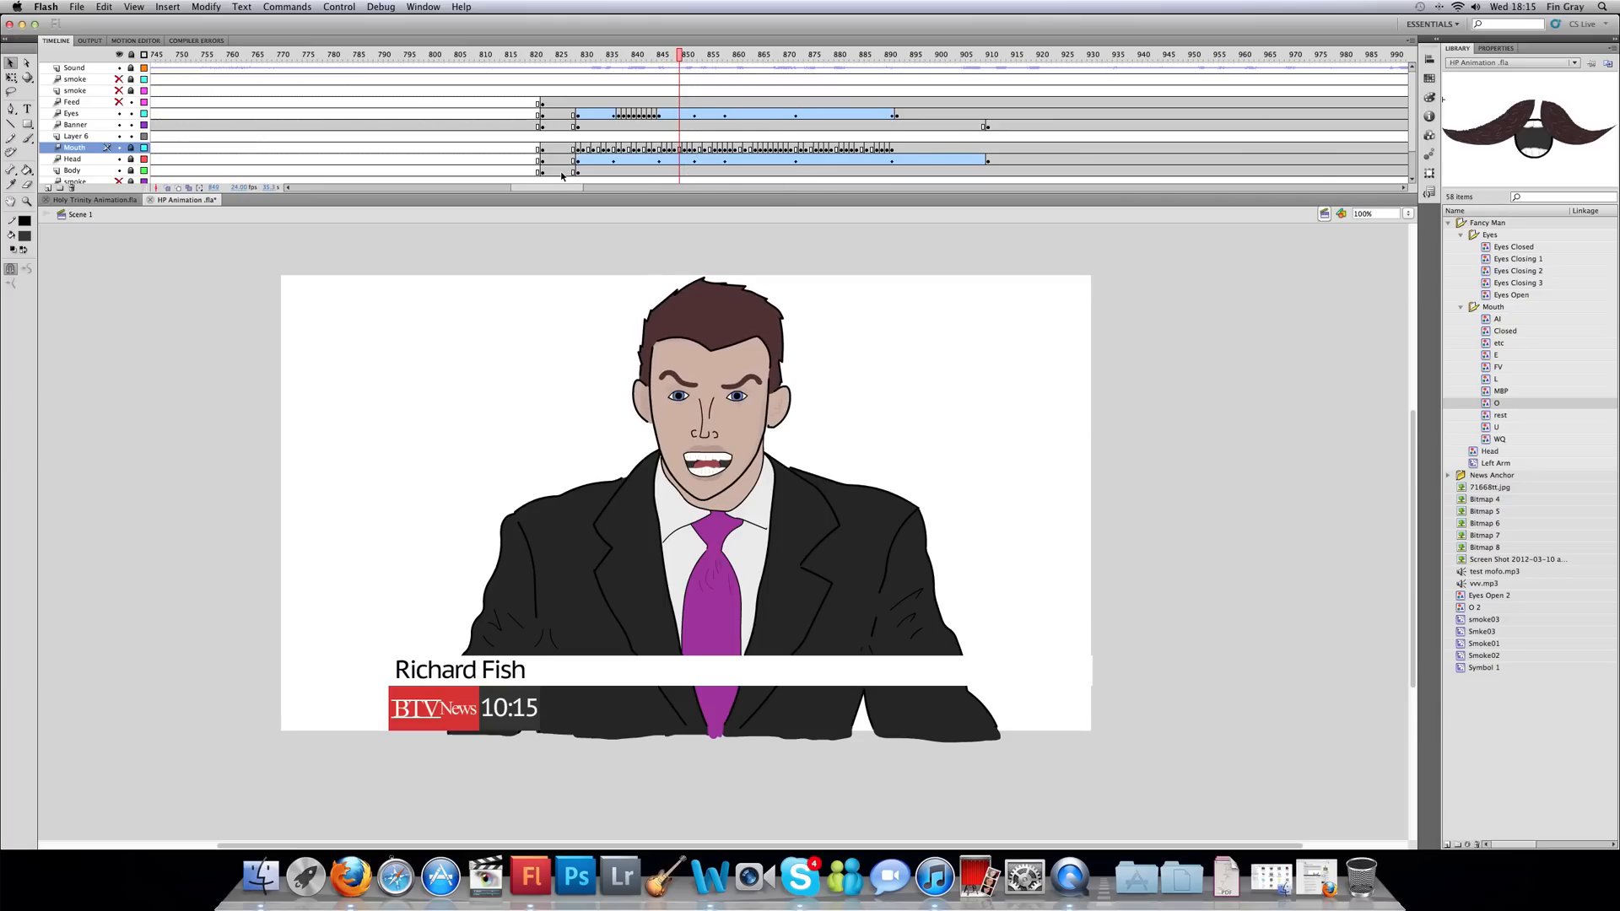
{"action": "key", "text": "Return"}
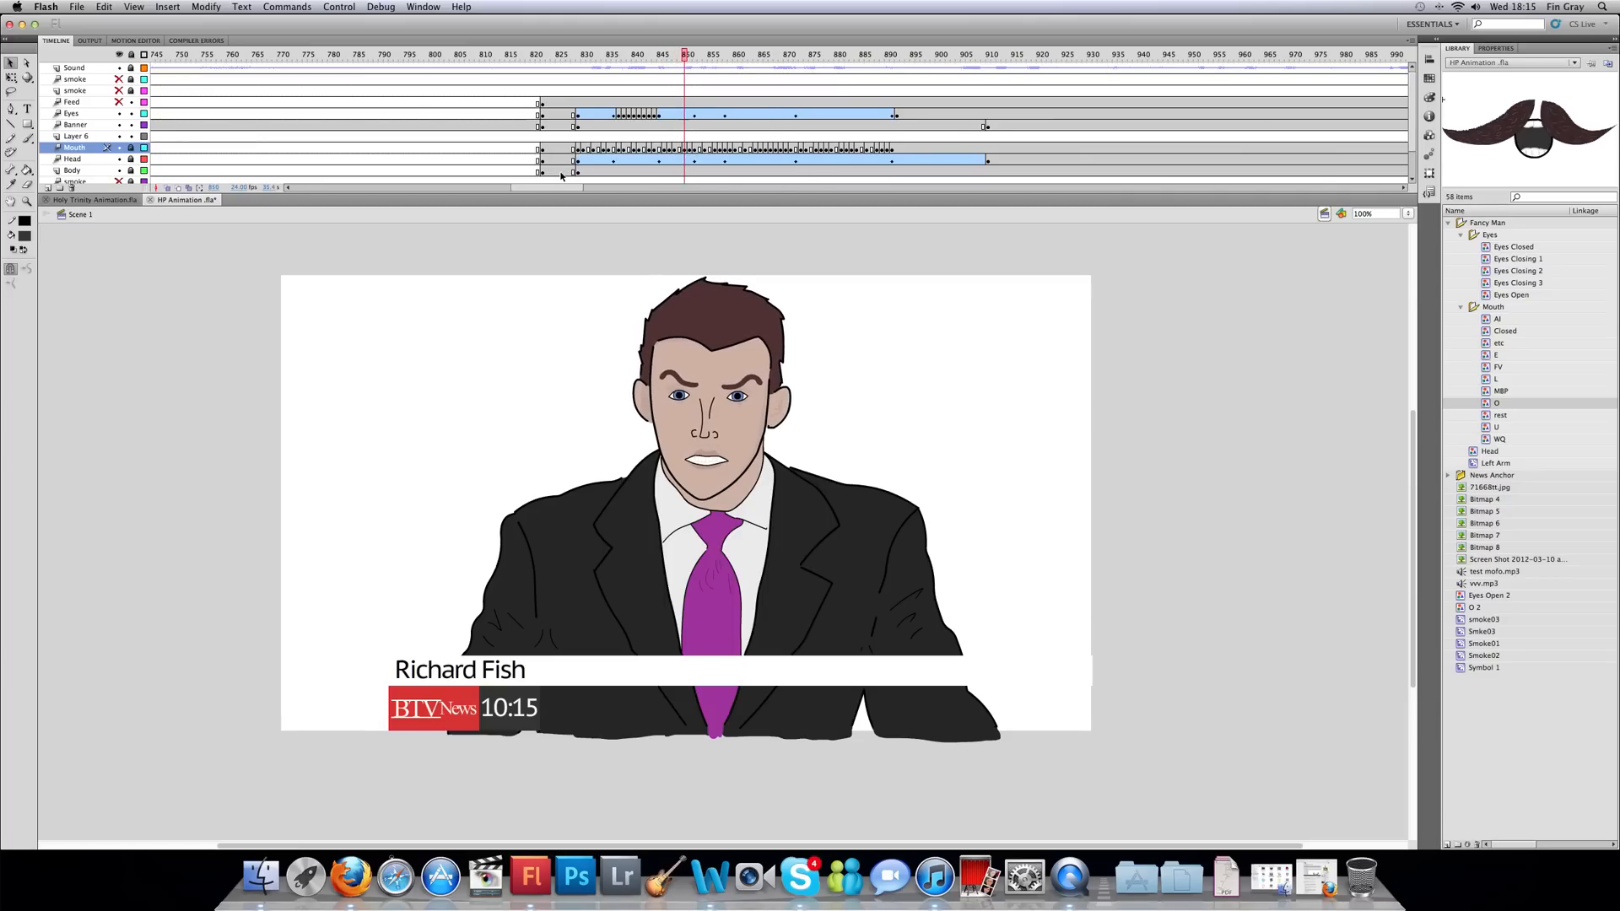
{"action": "left_click", "coordinate": [588, 59]}
{"action": "key", "text": "Return"}
{"action": "key", "text": "Return"}
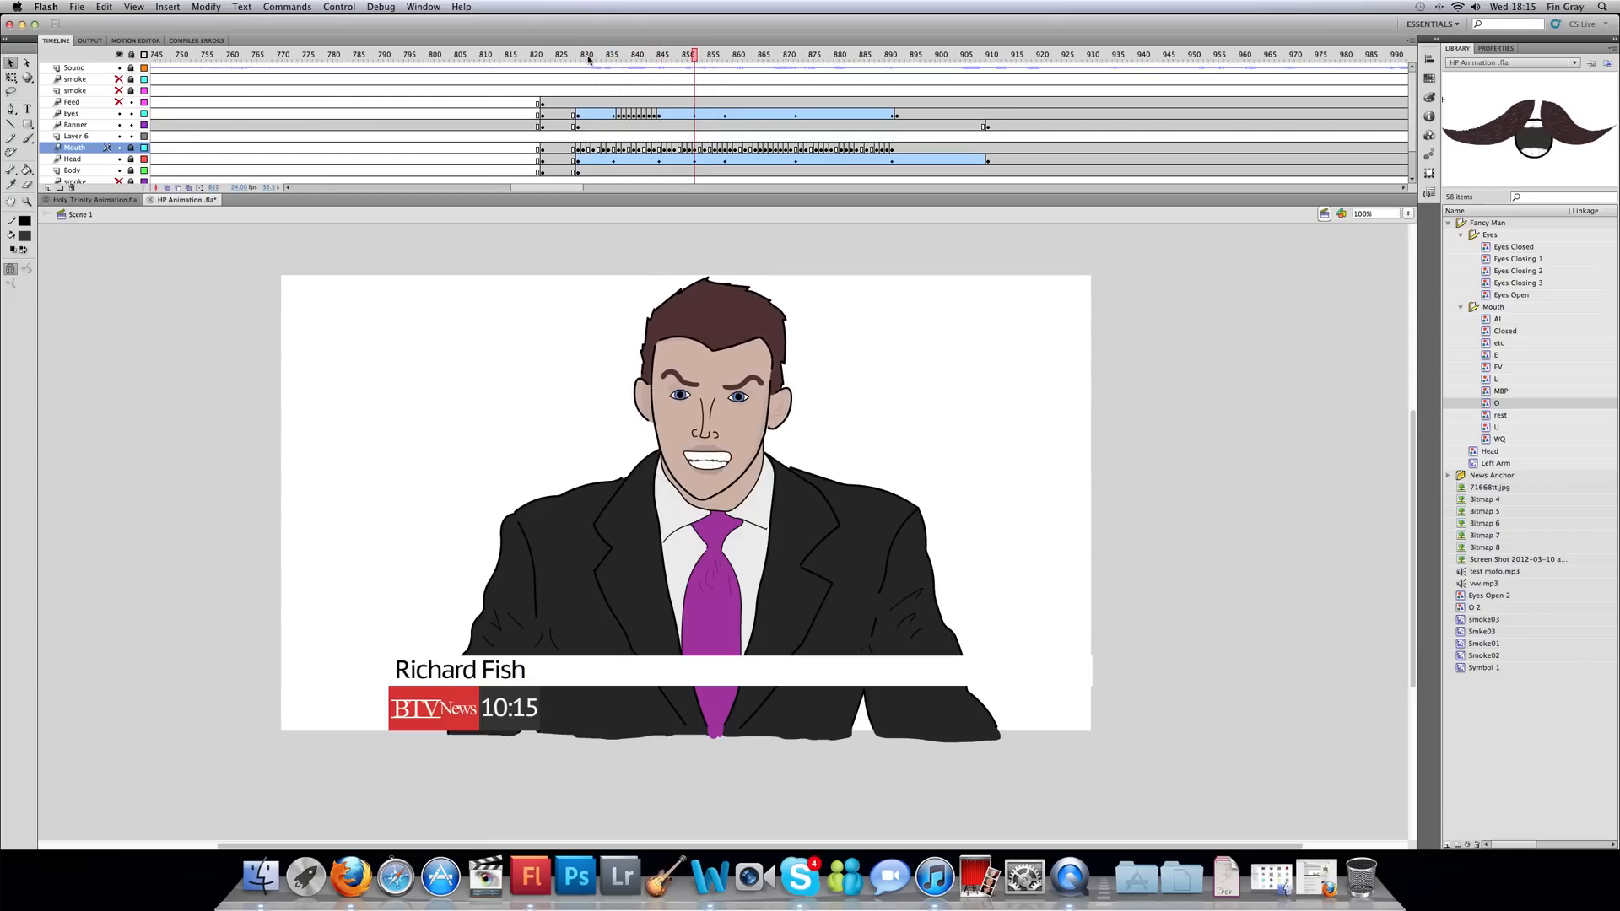